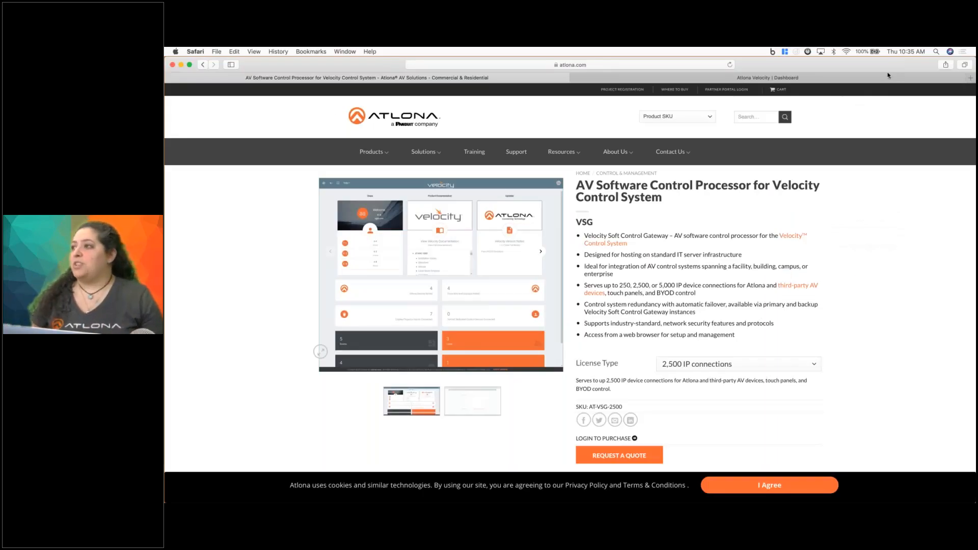
Review the VSG product page down to its license type and open the third-party AV devices catalog linked in the feature list.
click(829, 149)
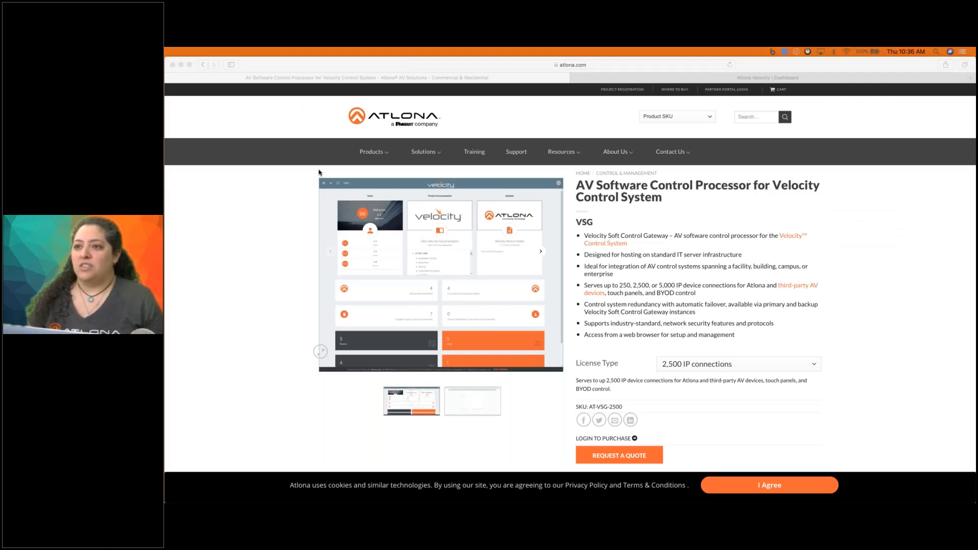
scroll(319, 172, down, 3)
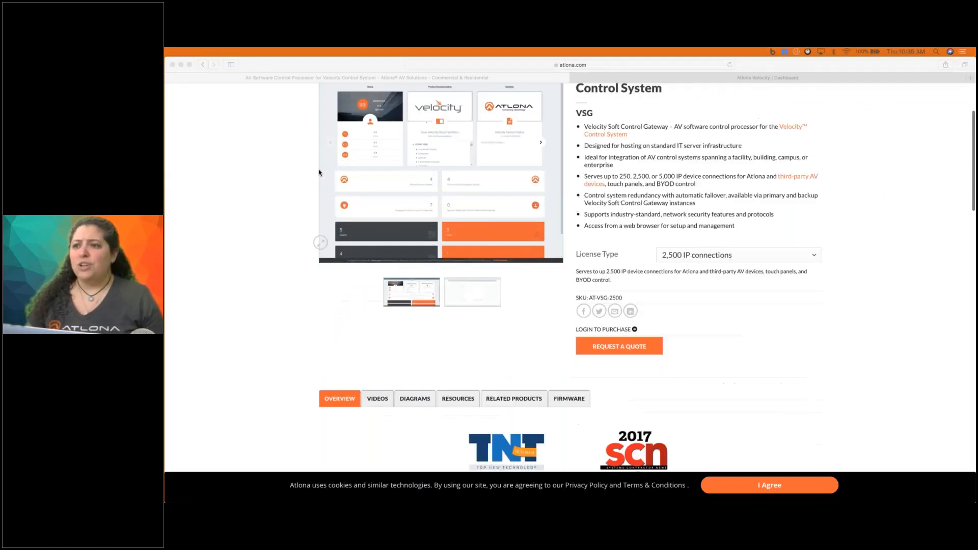
scroll(318, 172, up, 3)
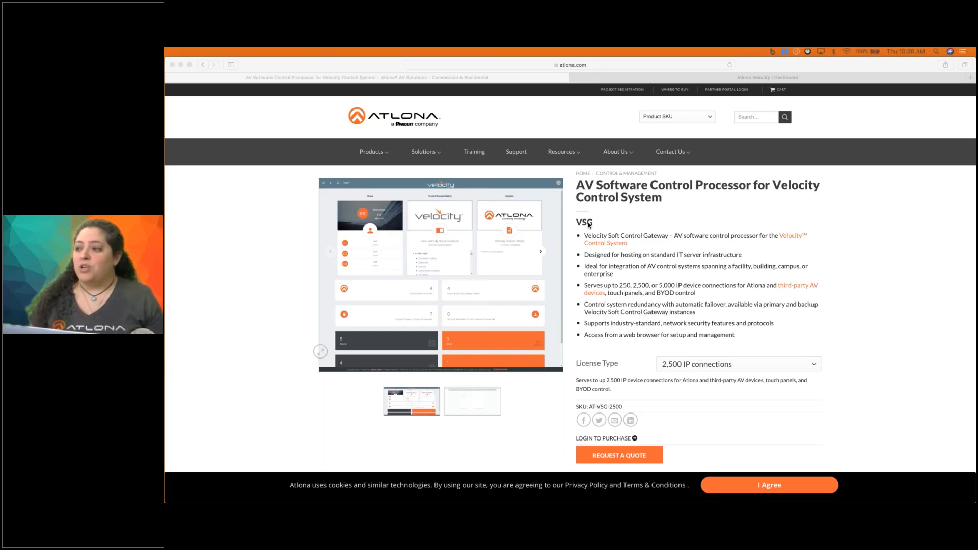
scroll(729, 327, down, 2)
click(729, 327)
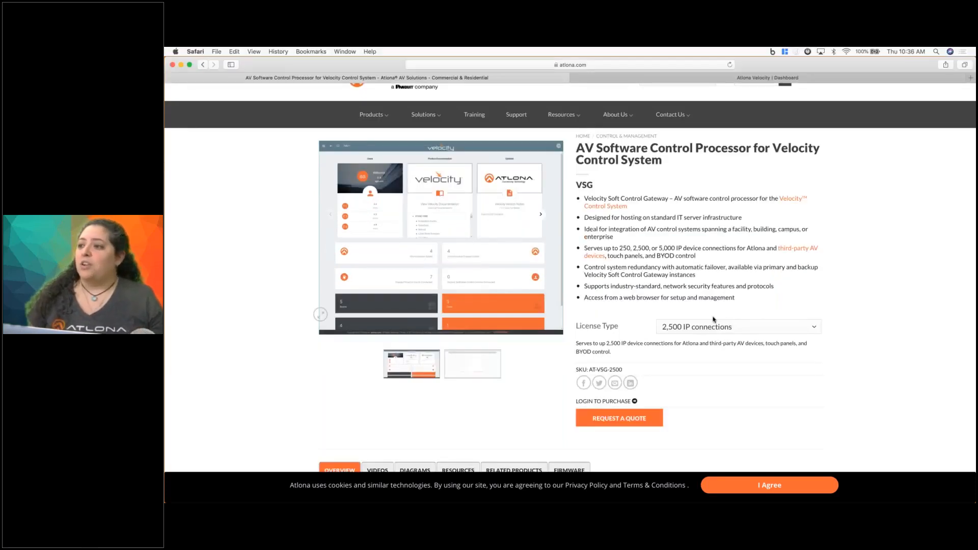
click(797, 253)
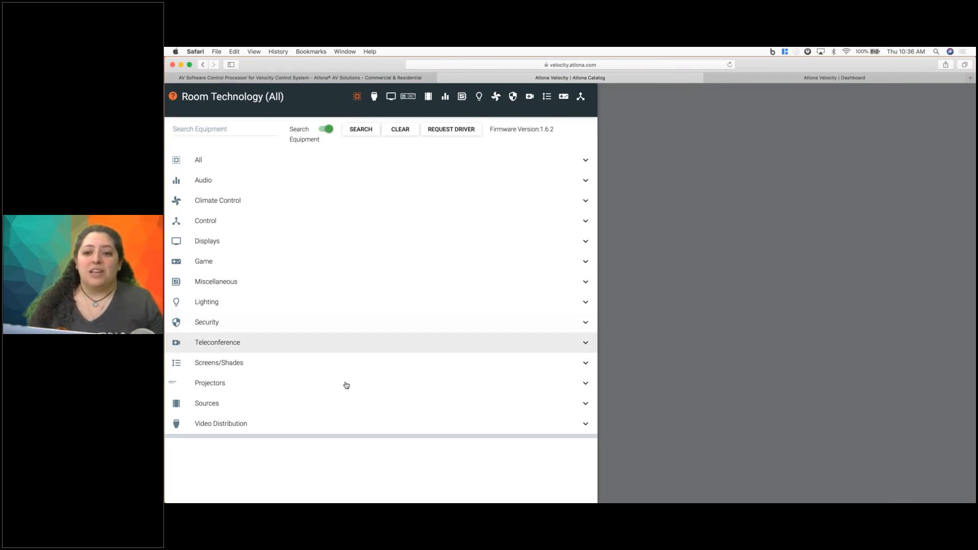
Browse the catalog's Sources category to Blu Ray Players and examine the Sony drivers offered.
click(304, 405)
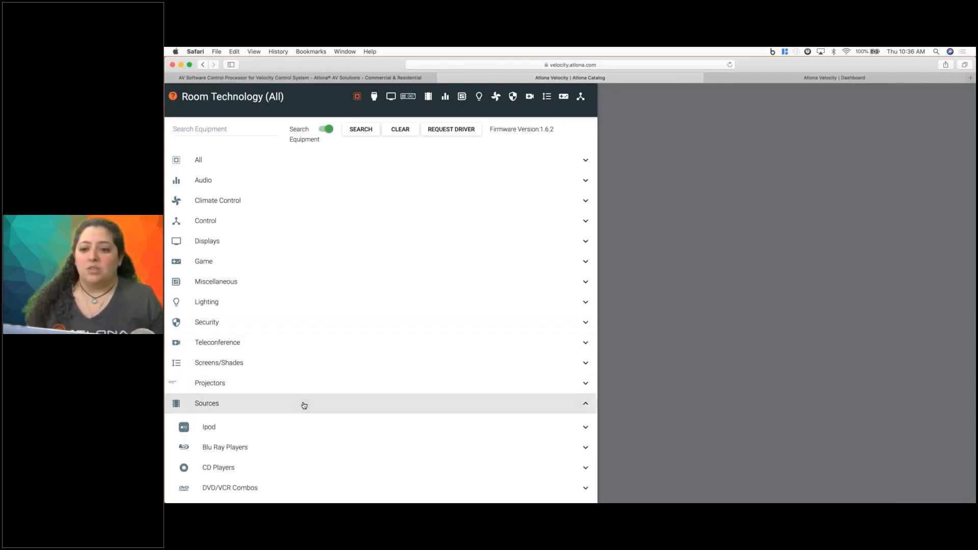
scroll(304, 405, down, 4)
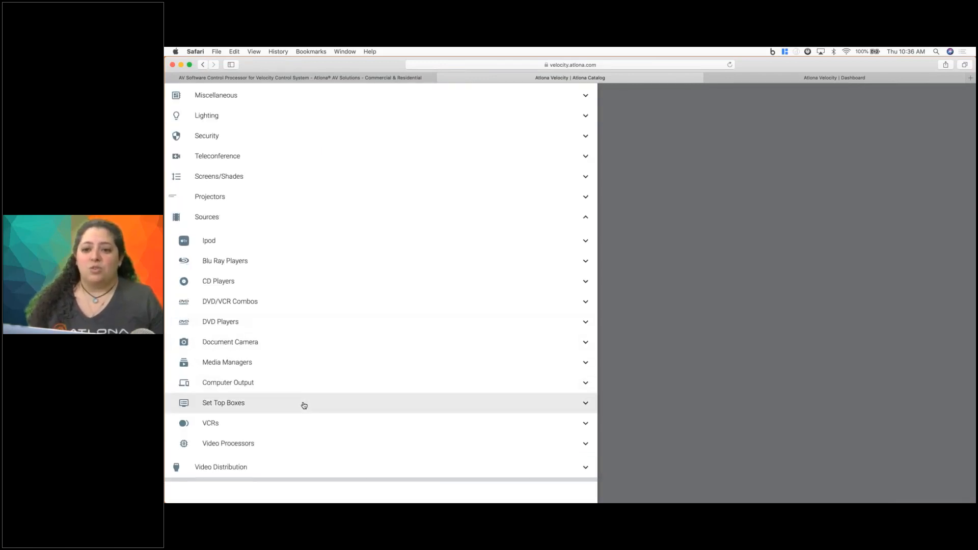
click(259, 268)
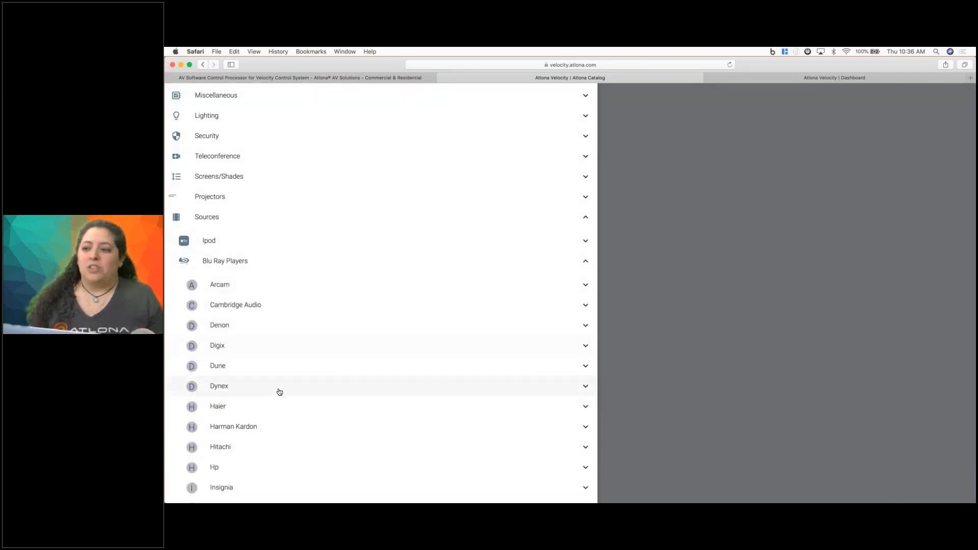
scroll(280, 391, down, 10)
scroll(279, 390, down, 5)
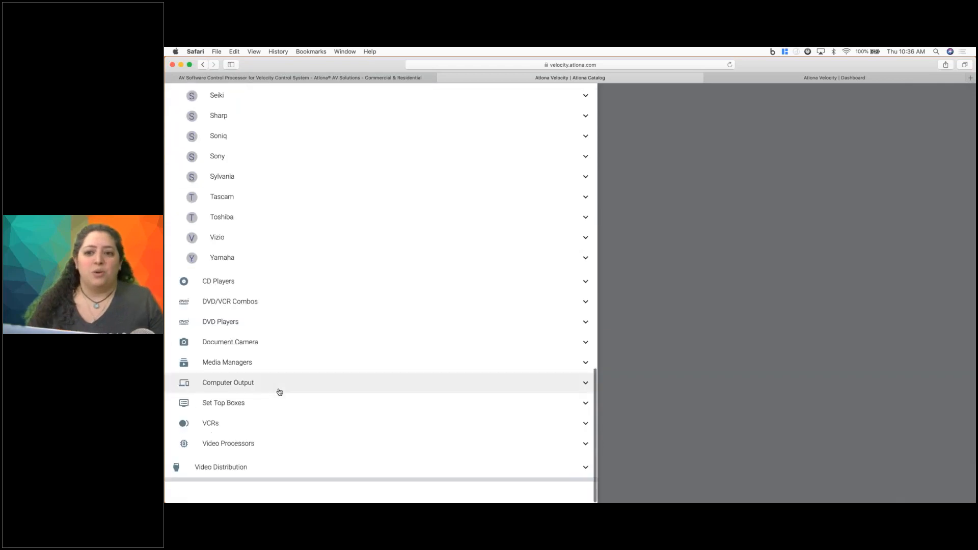
scroll(280, 305, up, 4)
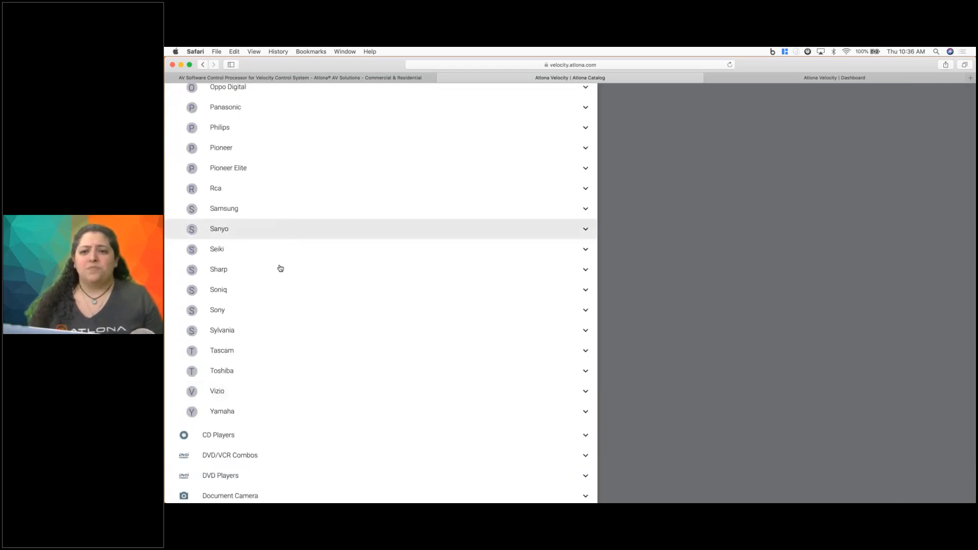
click(264, 309)
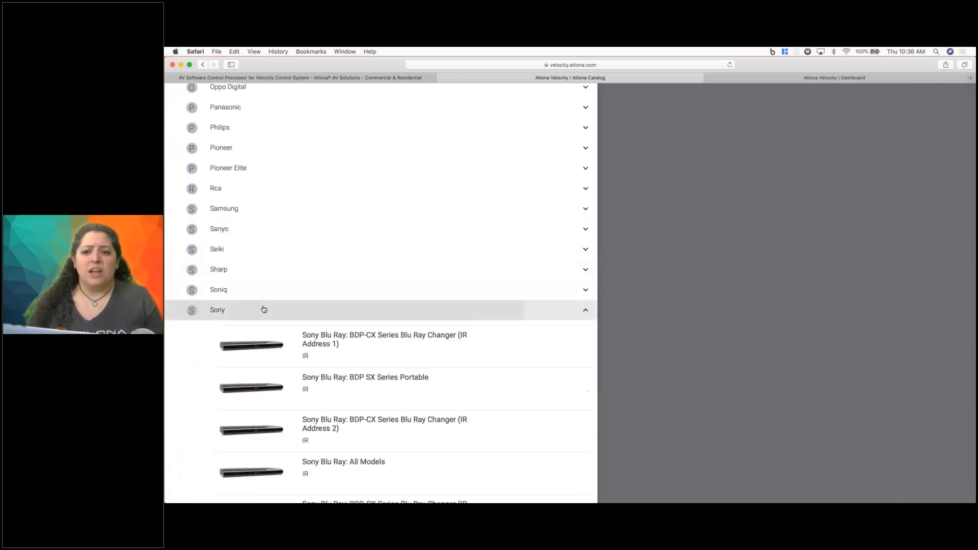
scroll(263, 309, down, 8)
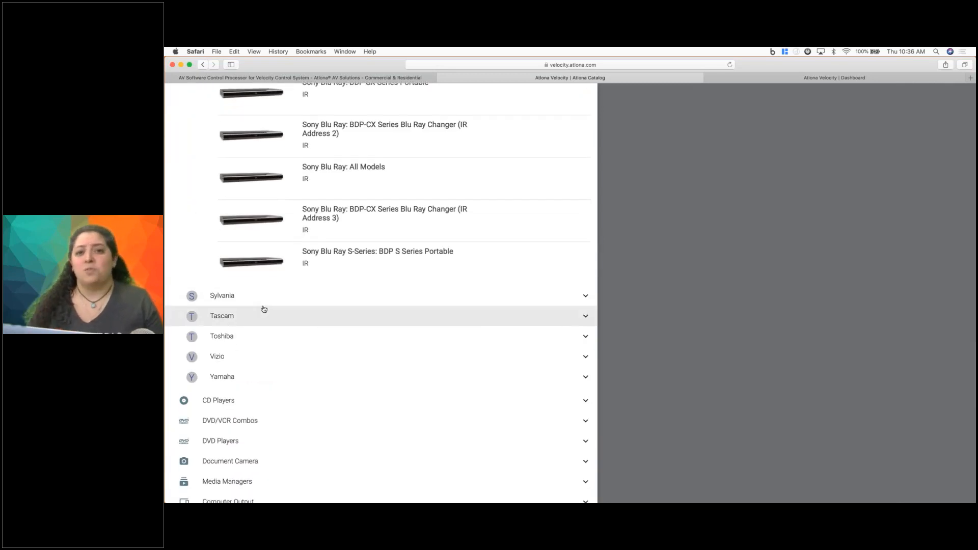
scroll(264, 309, up, 15)
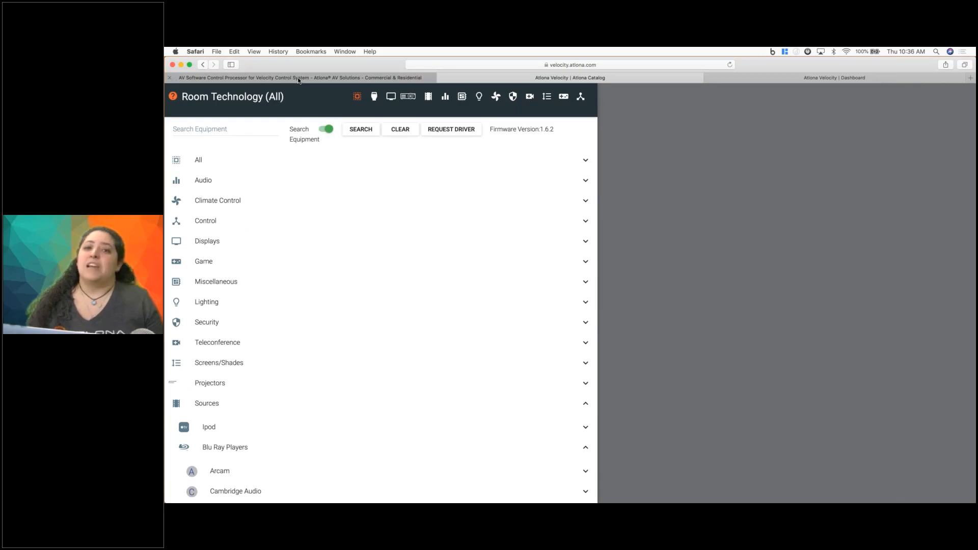
Go back to the VSG product page, switch to the Velocity dashboard and open its customized equipment list.
click(299, 78)
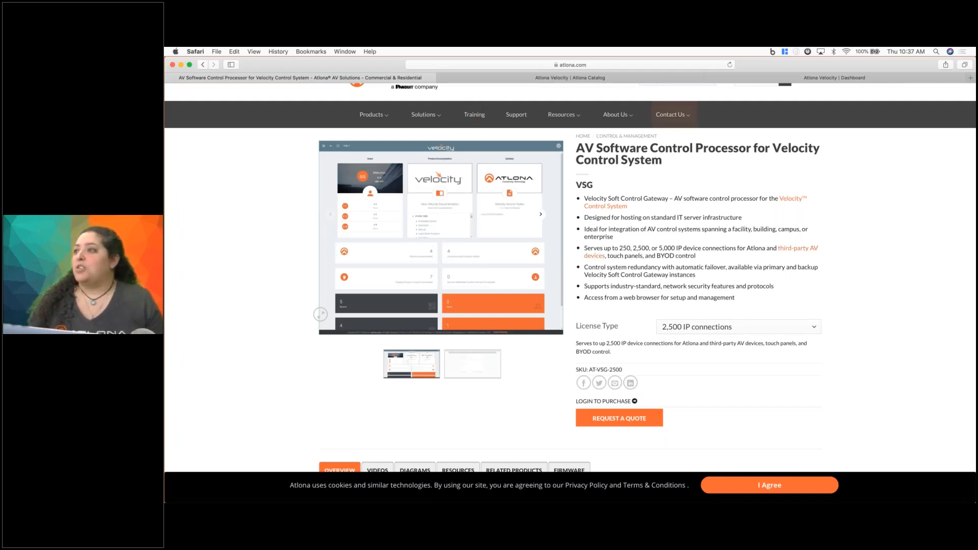
click(795, 78)
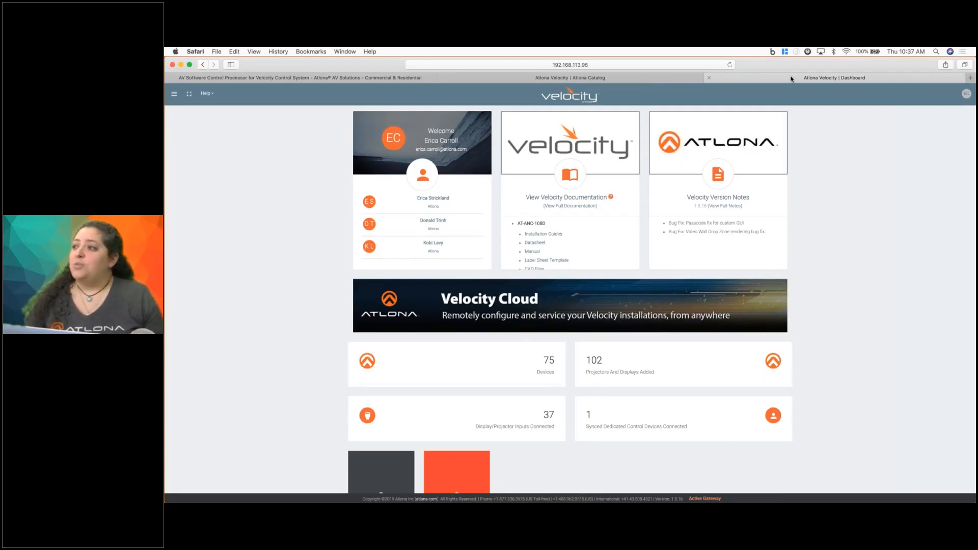
scroll(835, 306, down, 5)
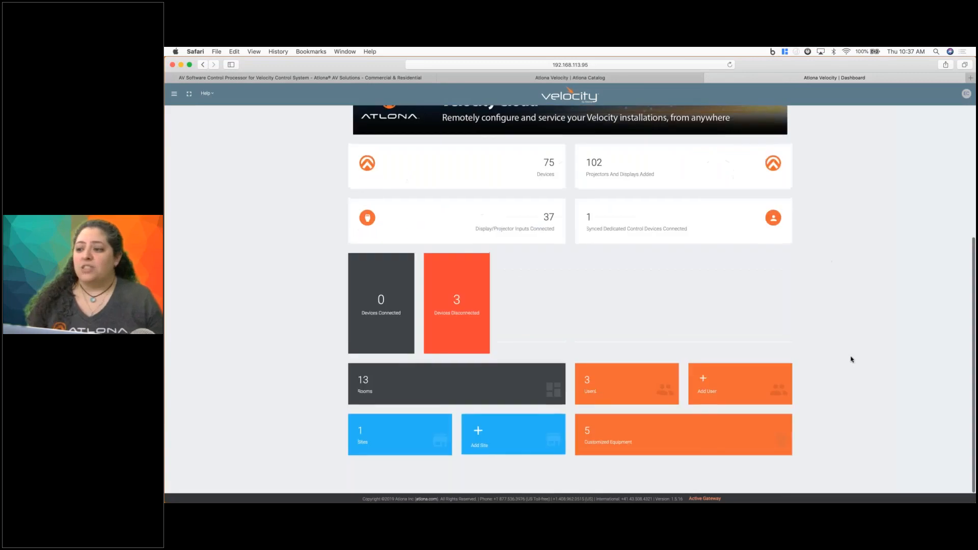
click(620, 432)
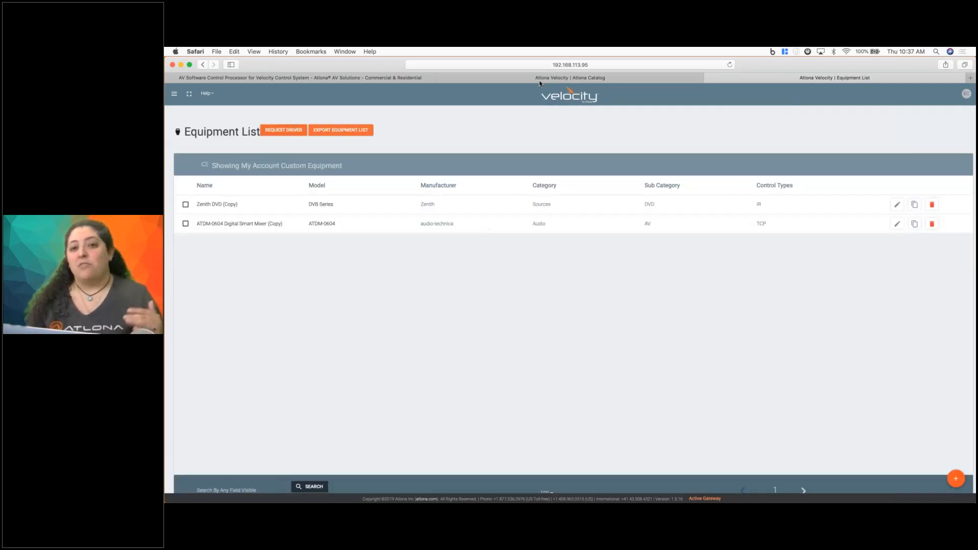
Return to the Velocity dashboard and open the full equipment list.
click(571, 99)
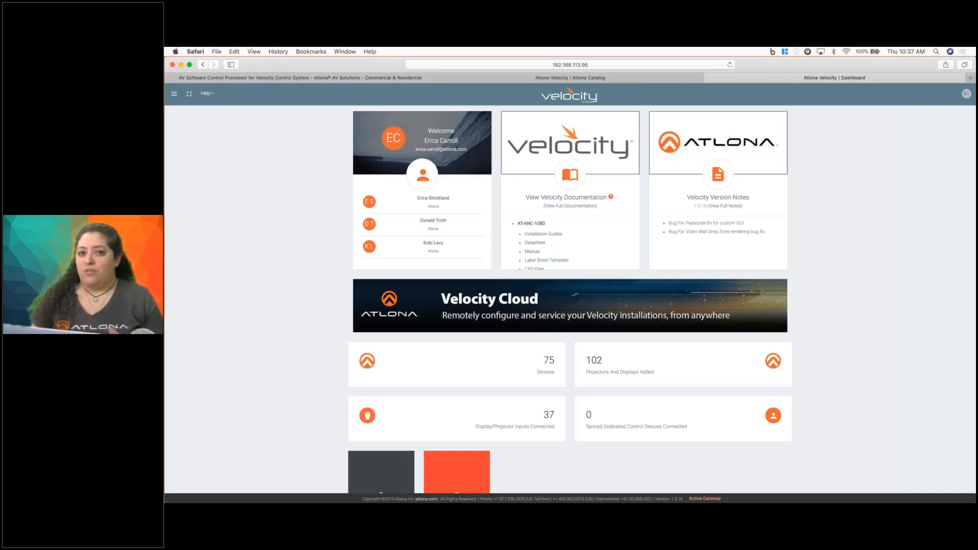
click(174, 94)
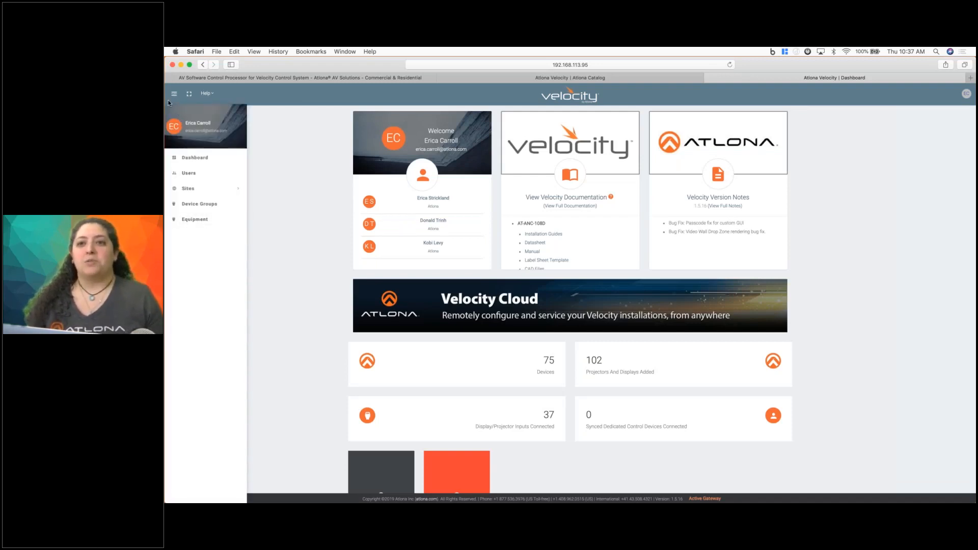
click(190, 221)
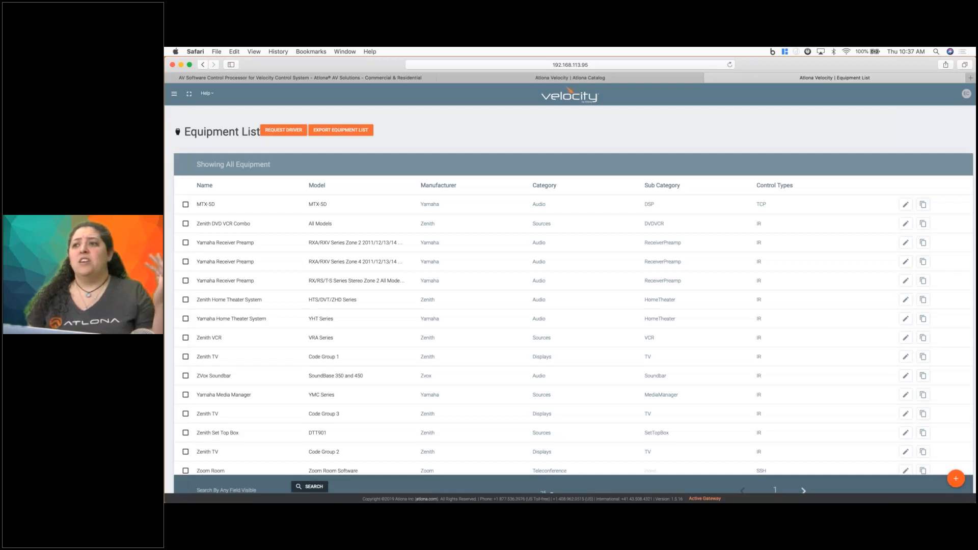
Switch to the Atlona catalog and look over its room technology categories for comparison with the equipment list.
click(530, 79)
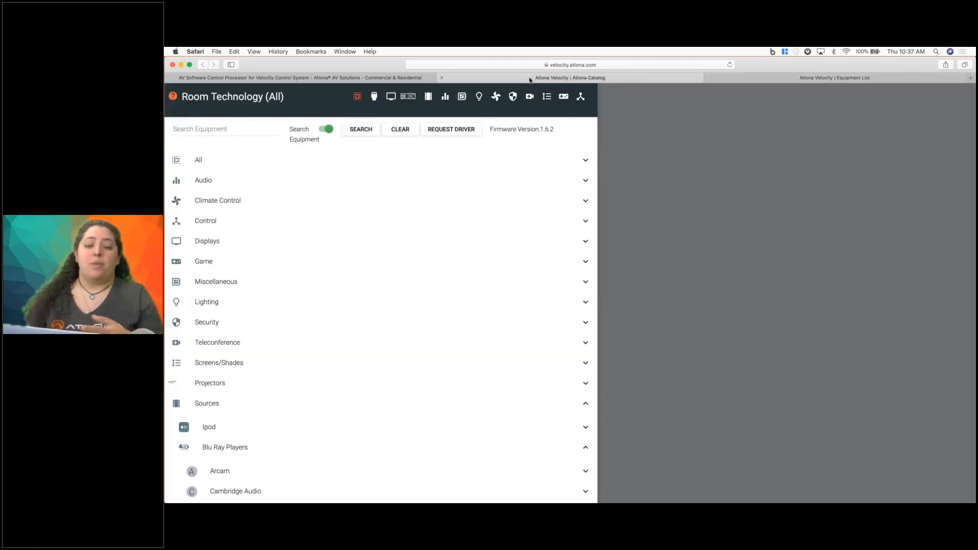
scroll(529, 302, down, 15)
scroll(530, 302, up, 15)
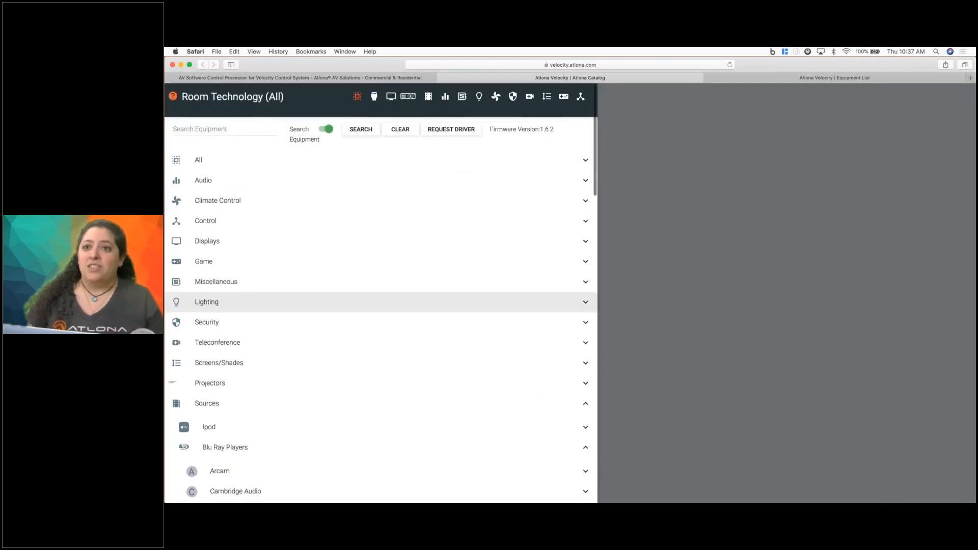
Switch back to the Velocity equipment list and search it for "epson".
click(819, 77)
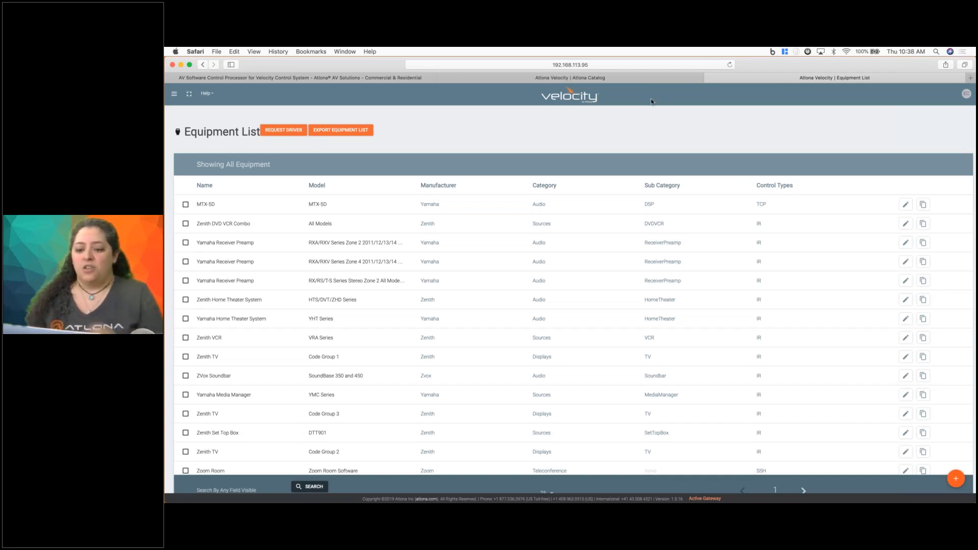
click(216, 489)
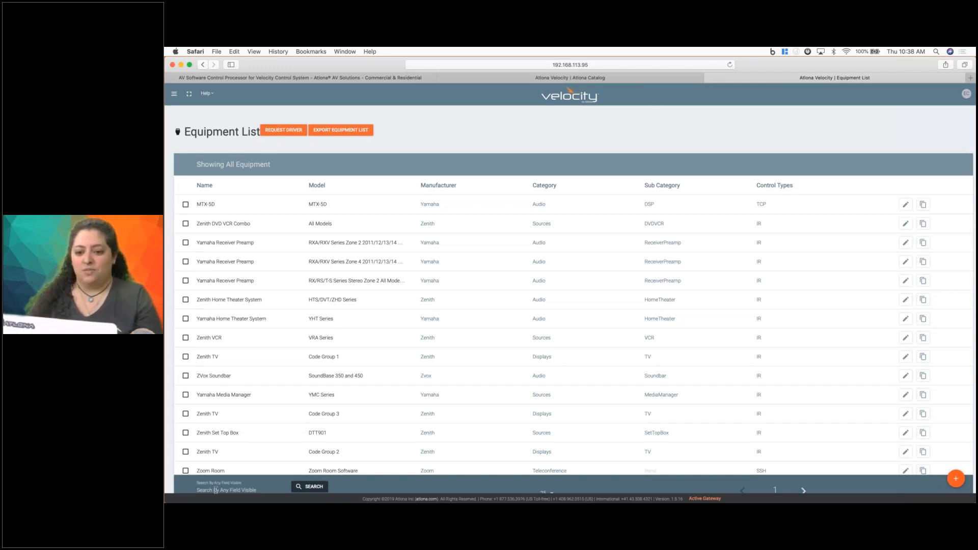
text(epson)
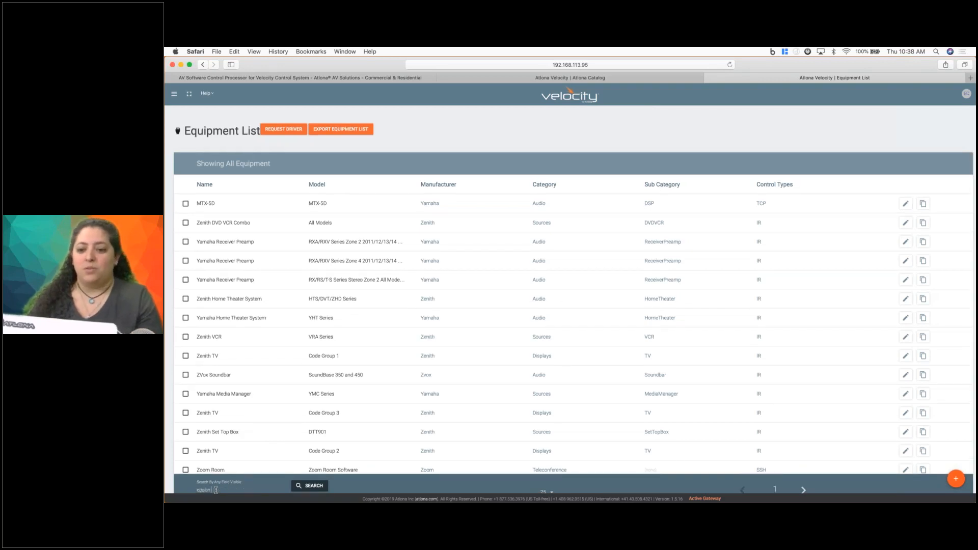
key(Return)
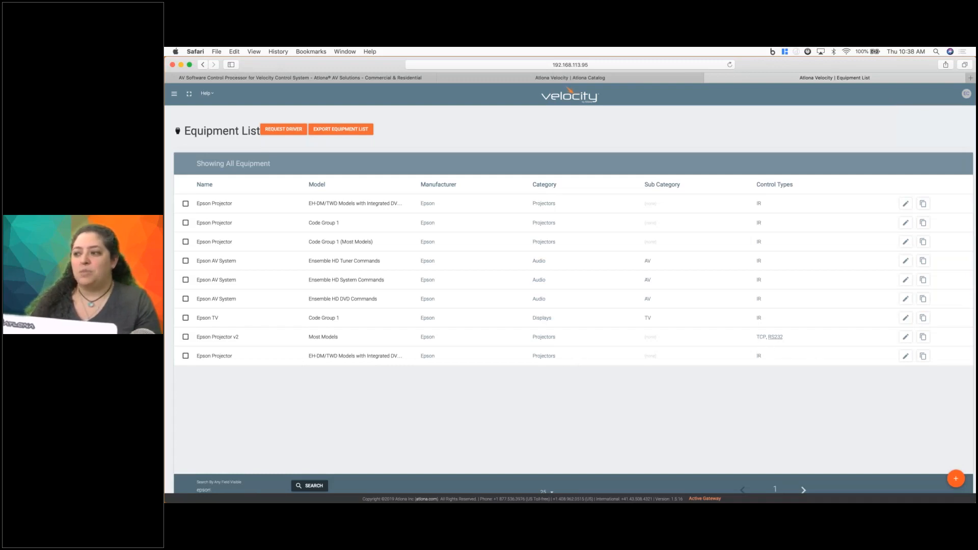
Open the Epson Projector v2 equipment entry and review its full list of TCP commands.
click(905, 337)
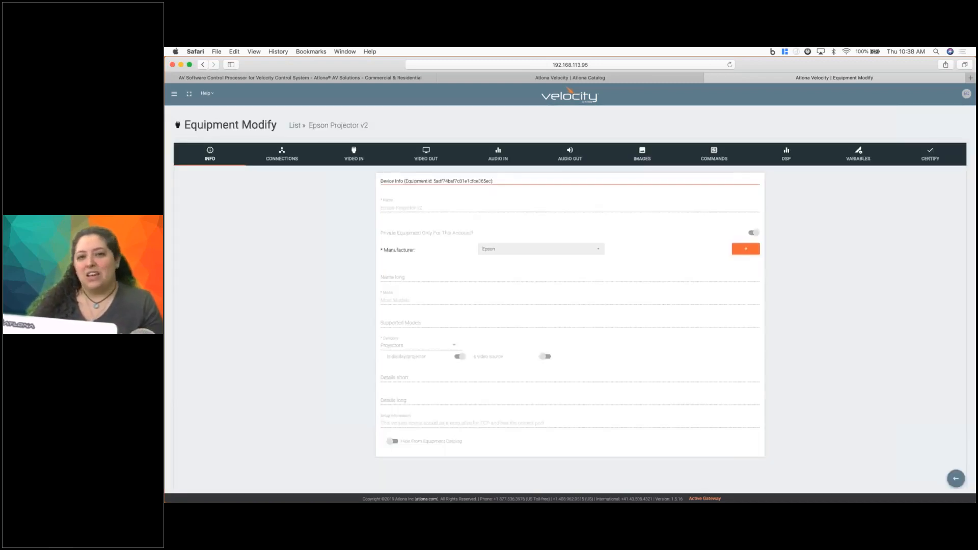
click(714, 154)
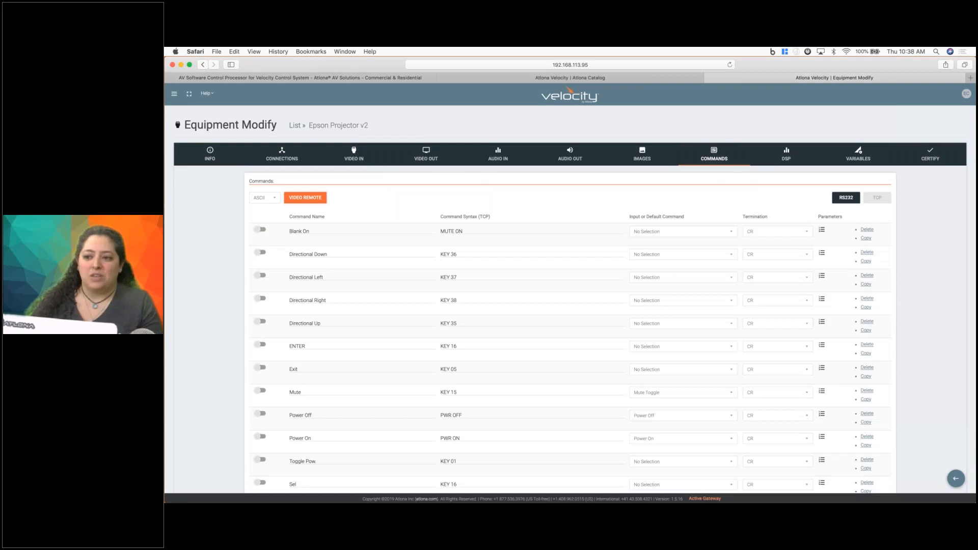
scroll(570, 300, down, 10)
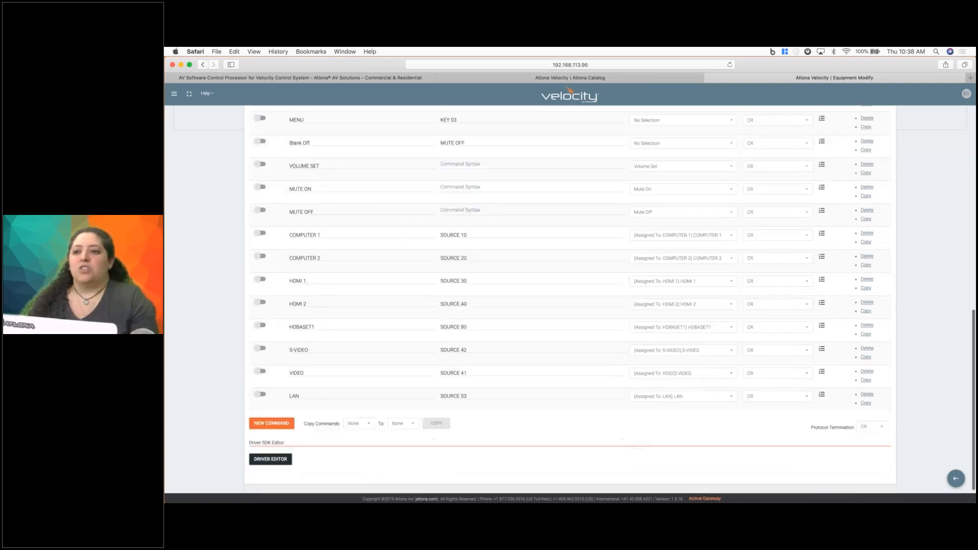
scroll(570, 300, up, 10)
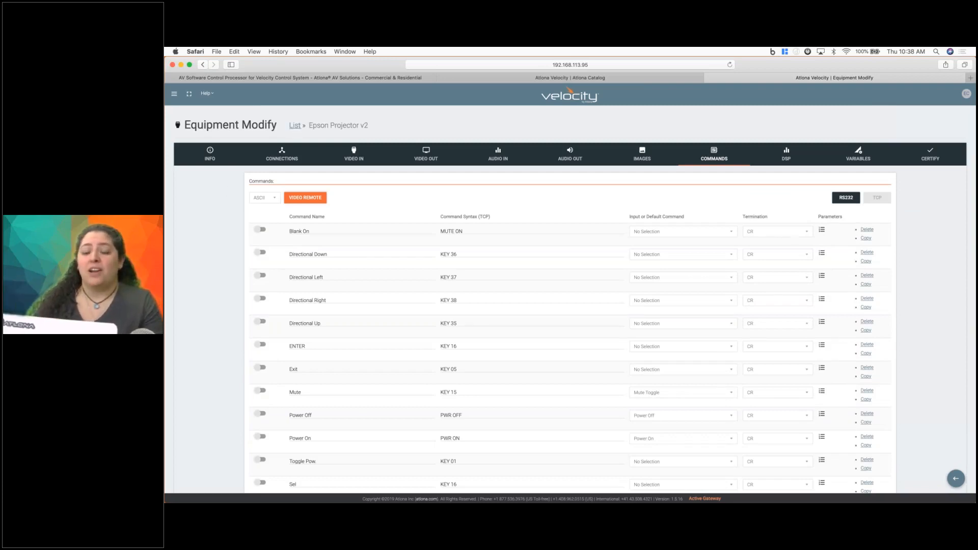
Search the full equipment list for "epson" again and duplicate the Epson Projector v2 entry.
click(294, 126)
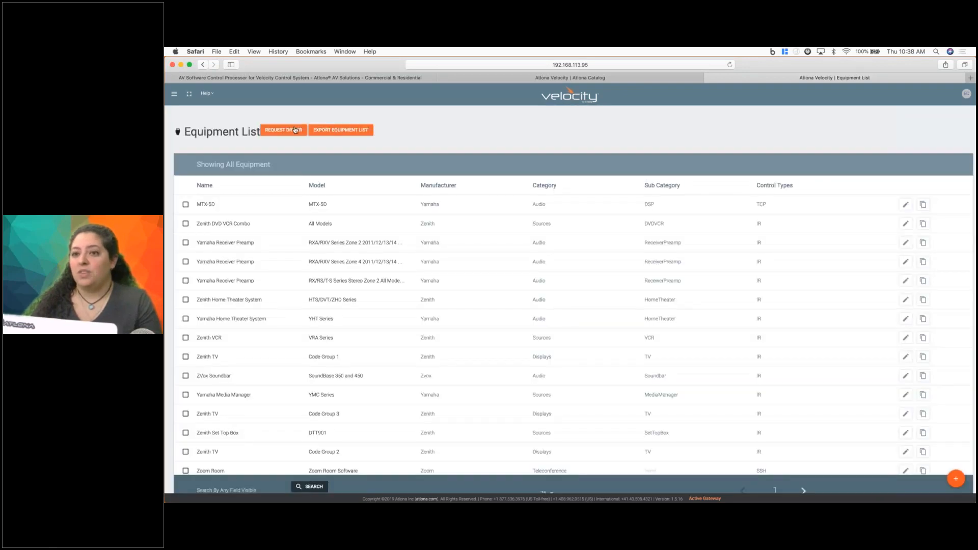
click(222, 487)
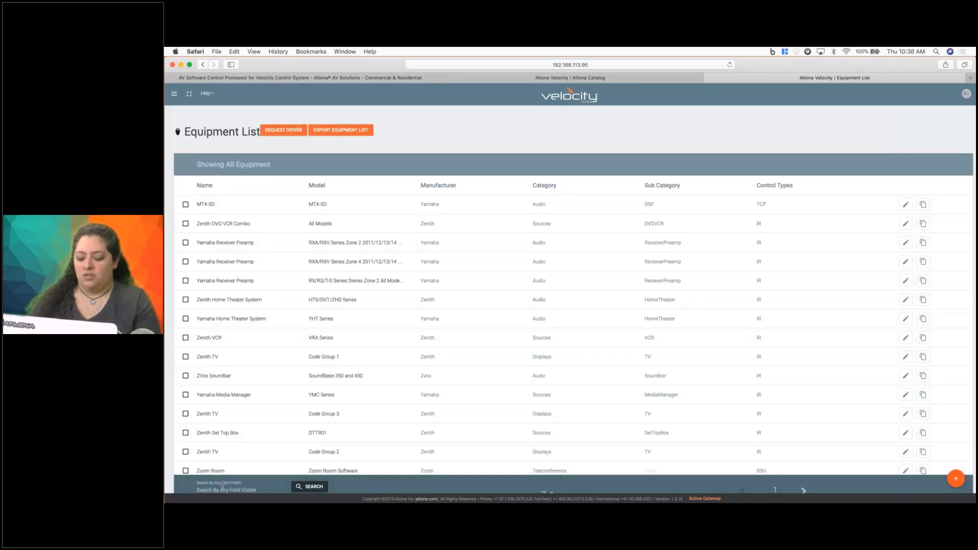
text(epson)
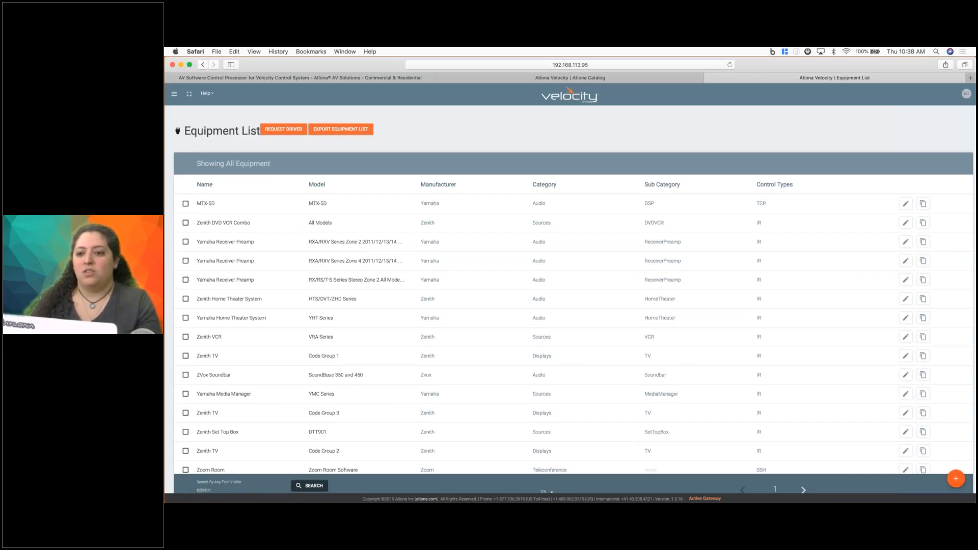
key(Return)
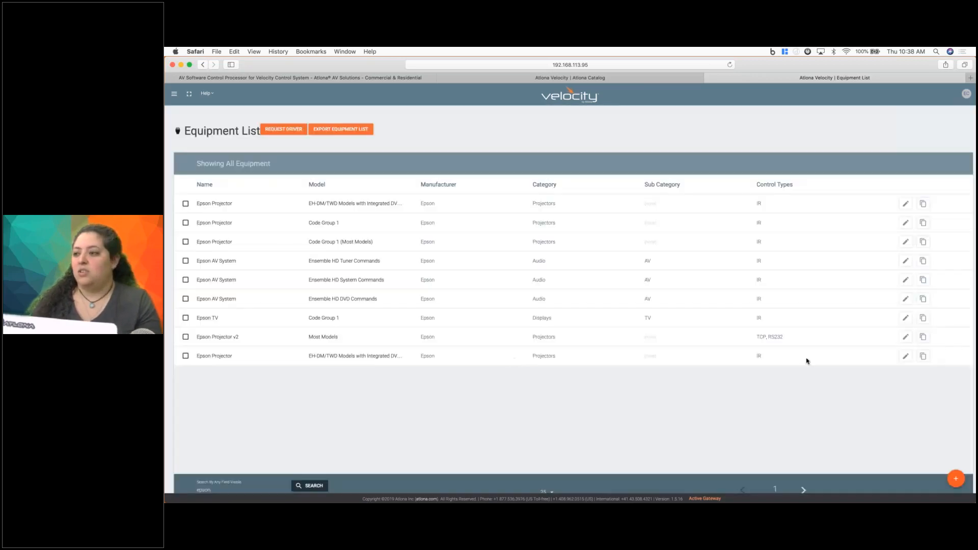
click(923, 337)
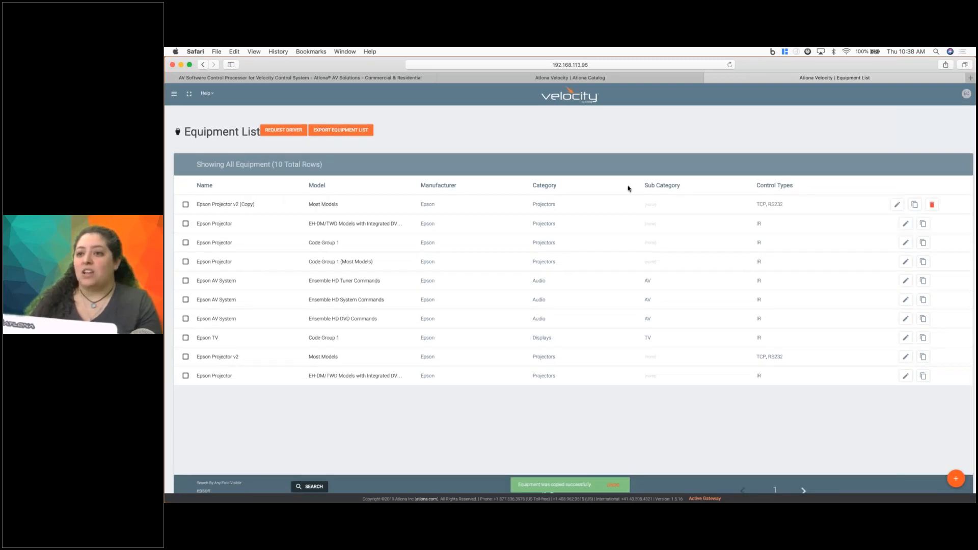
Open the copied Epson Projector v2 entry for editing and set its model to EPSV5.
click(896, 204)
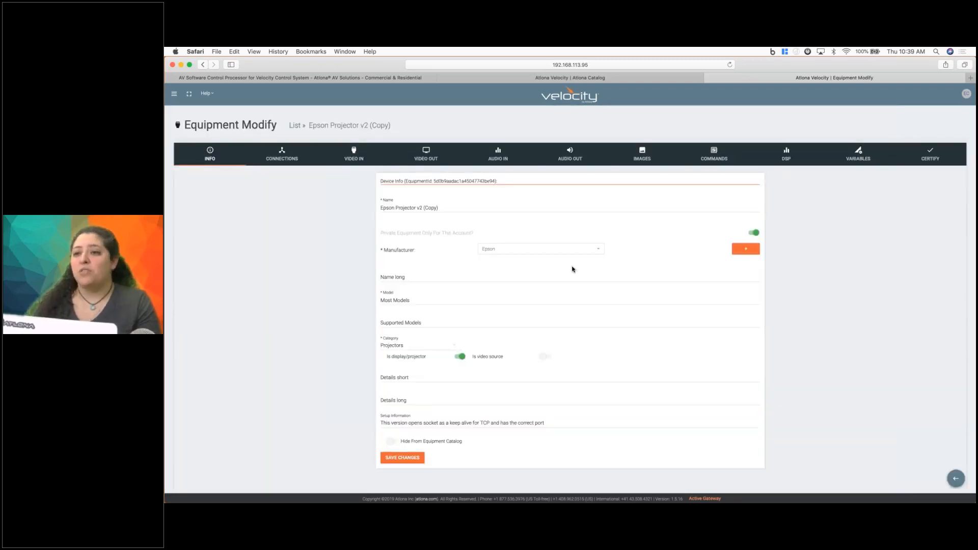
triple_click(413, 300)
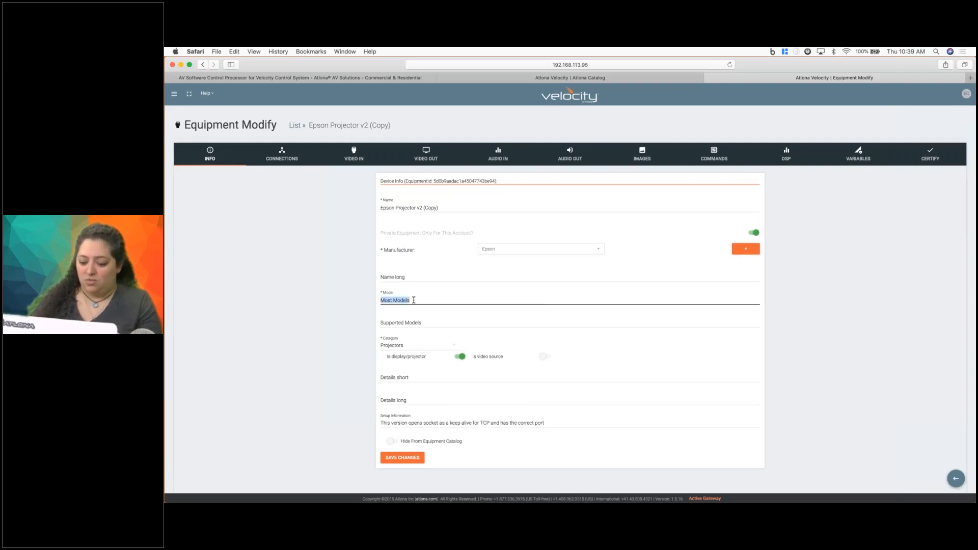
text(EPS)
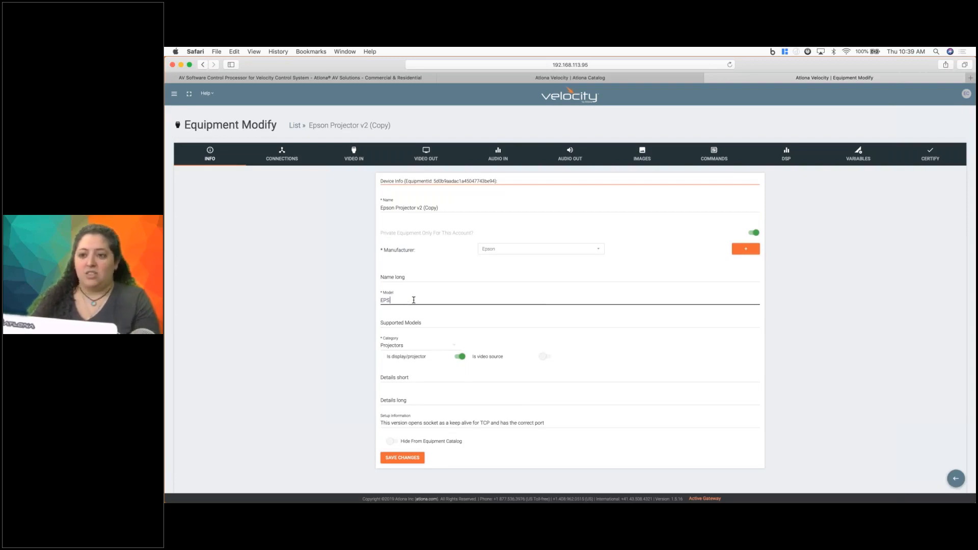
text(V5)
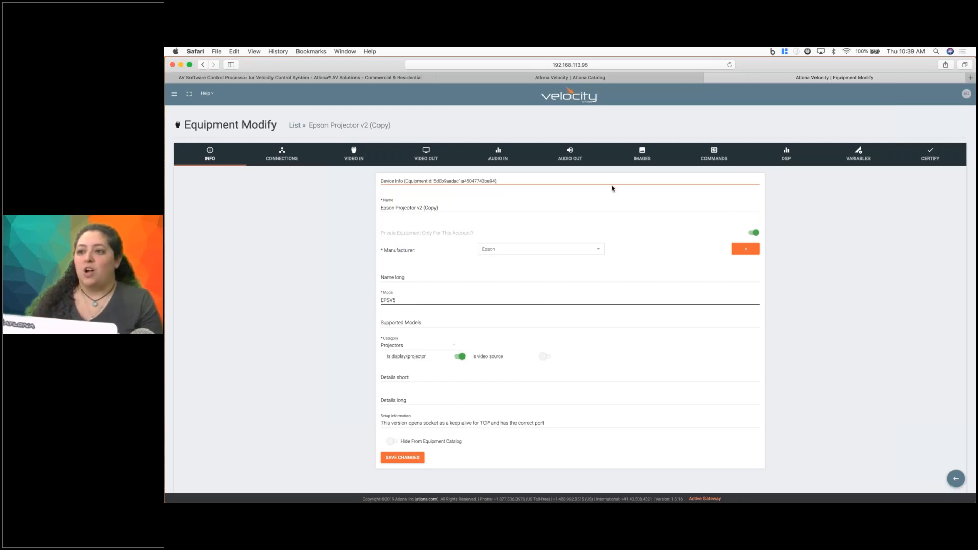
Review the copied projector's connection settings and add IR and Telnet to its control types.
click(281, 155)
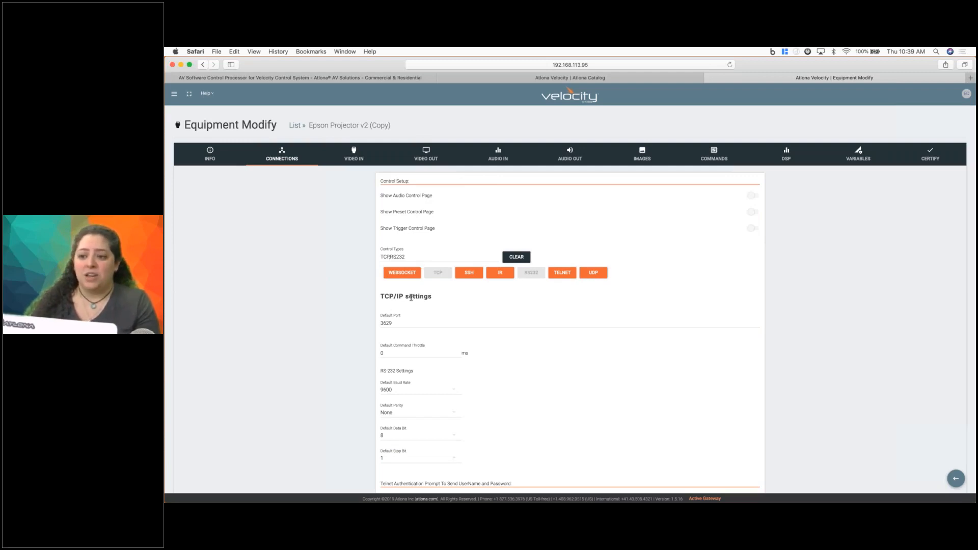
scroll(394, 195, down, 5)
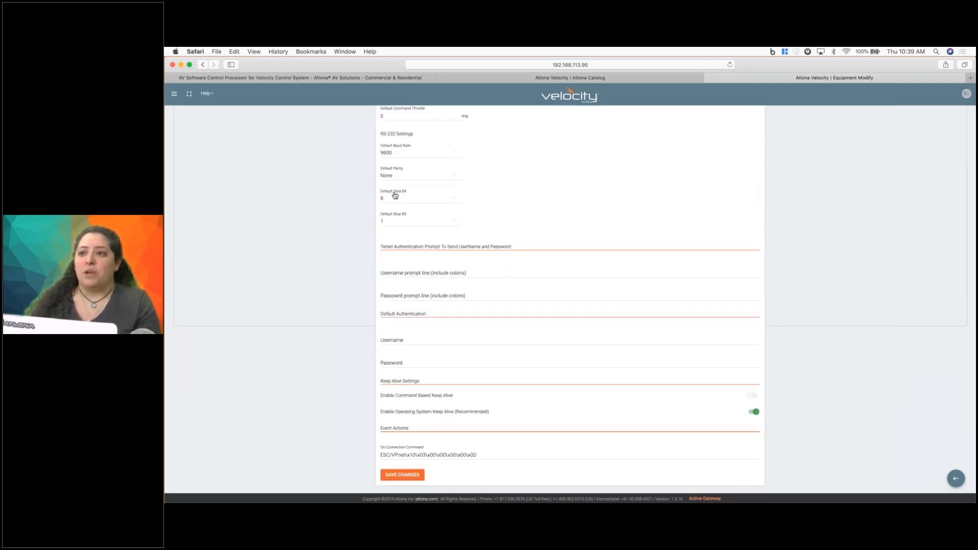
scroll(394, 195, up, 5)
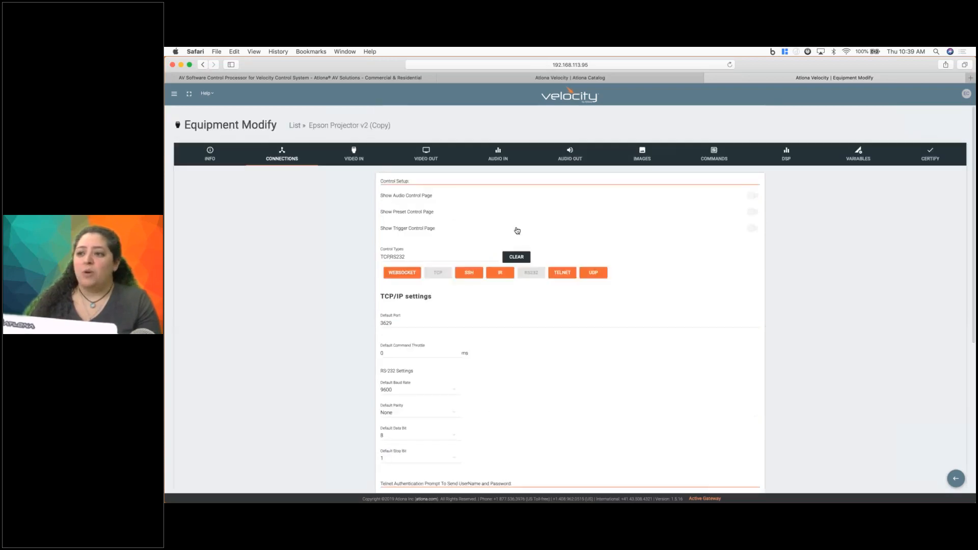
click(499, 273)
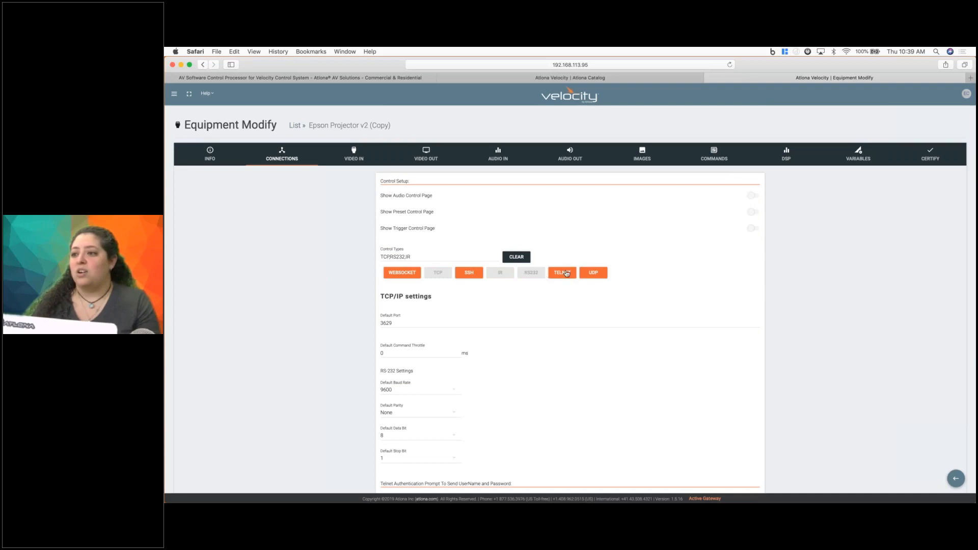
click(562, 272)
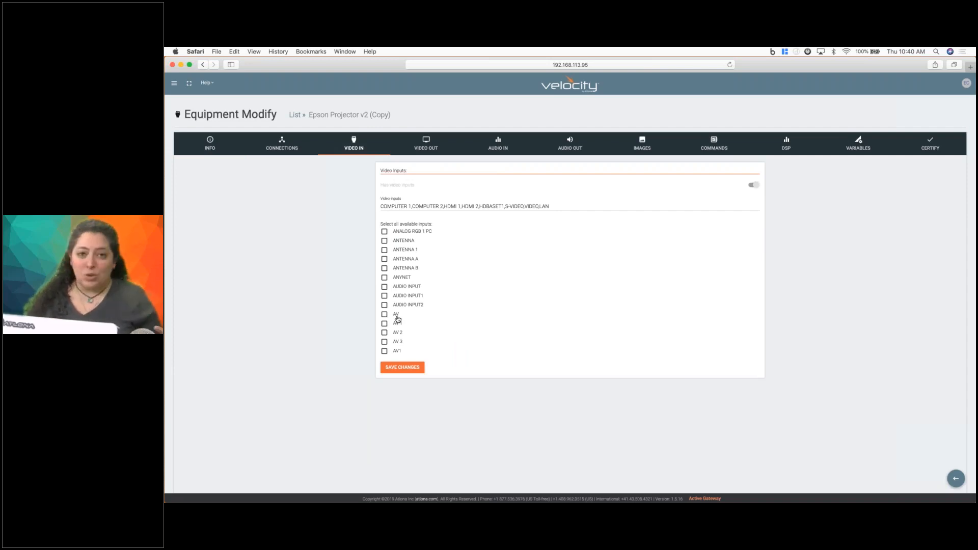
Add COMPUTER 3 to the copied projector's available video inputs.
scroll(397, 320, down, 3)
scroll(398, 319, down, 5)
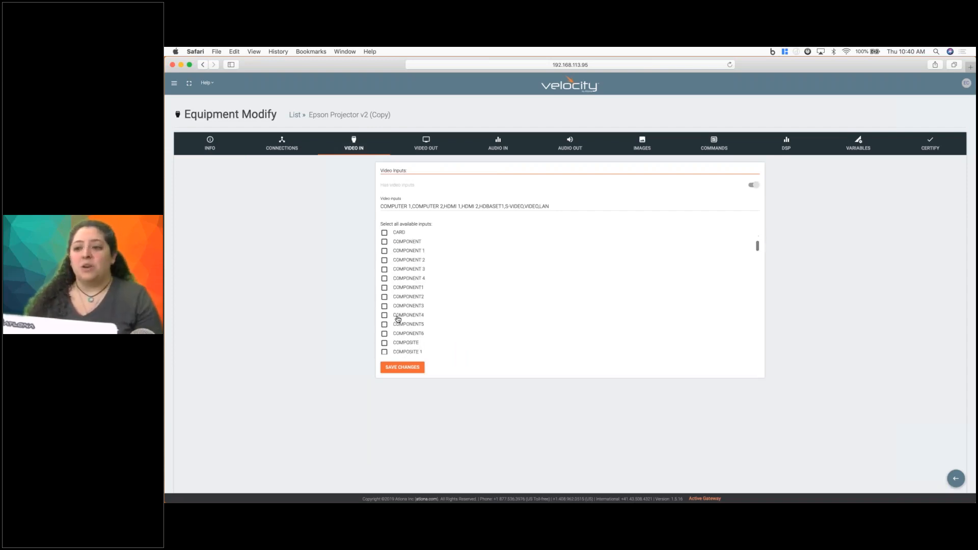
scroll(396, 340, down, 5)
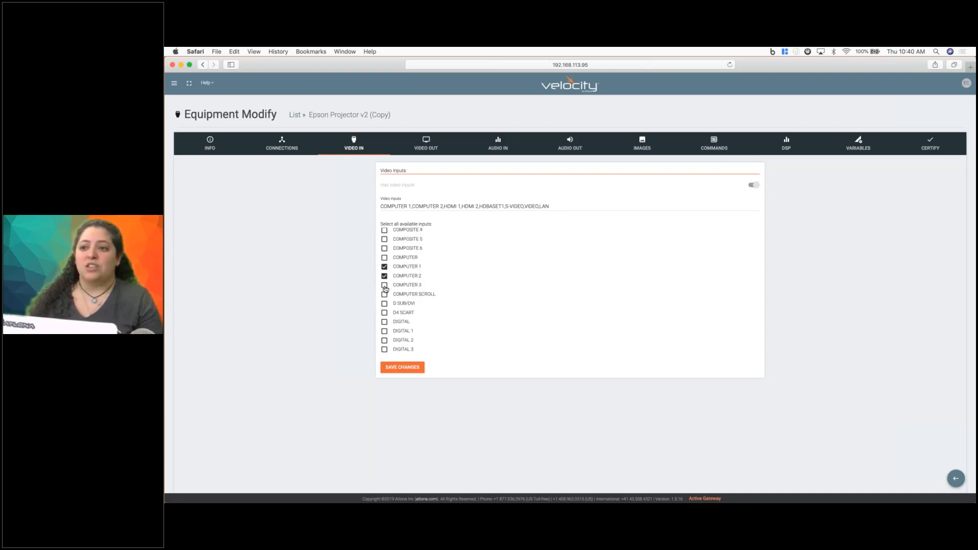
click(385, 285)
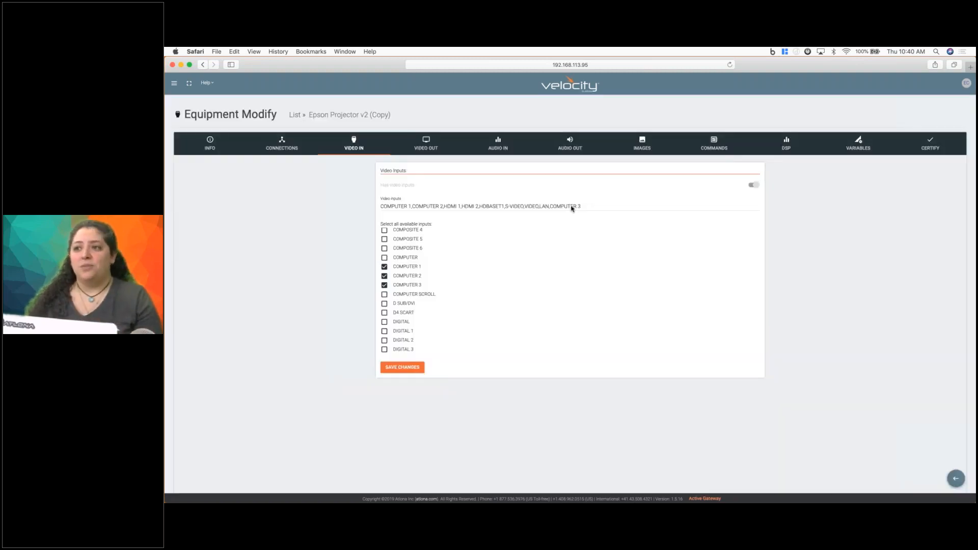
Enable video outputs for the copied projector, enter HDMI as the output, and save the changes.
click(426, 143)
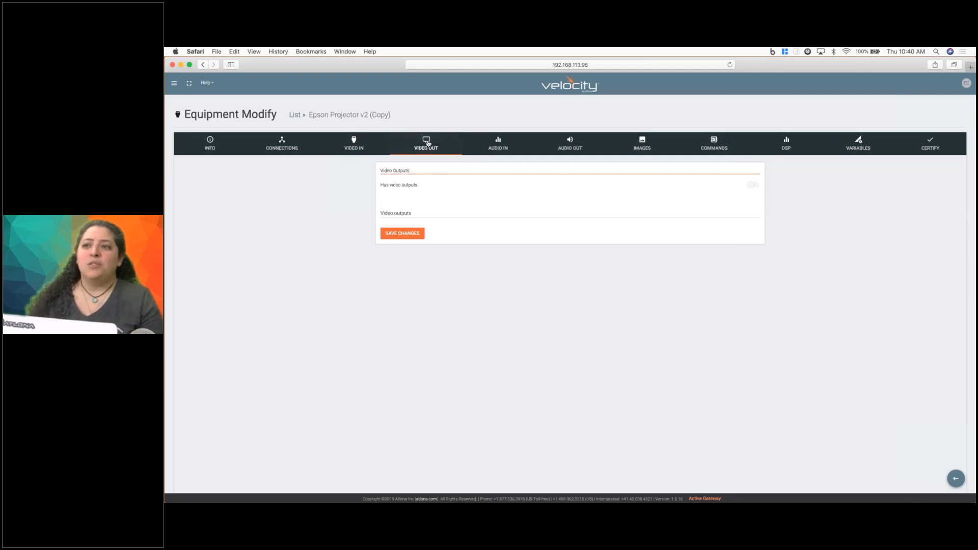
click(753, 188)
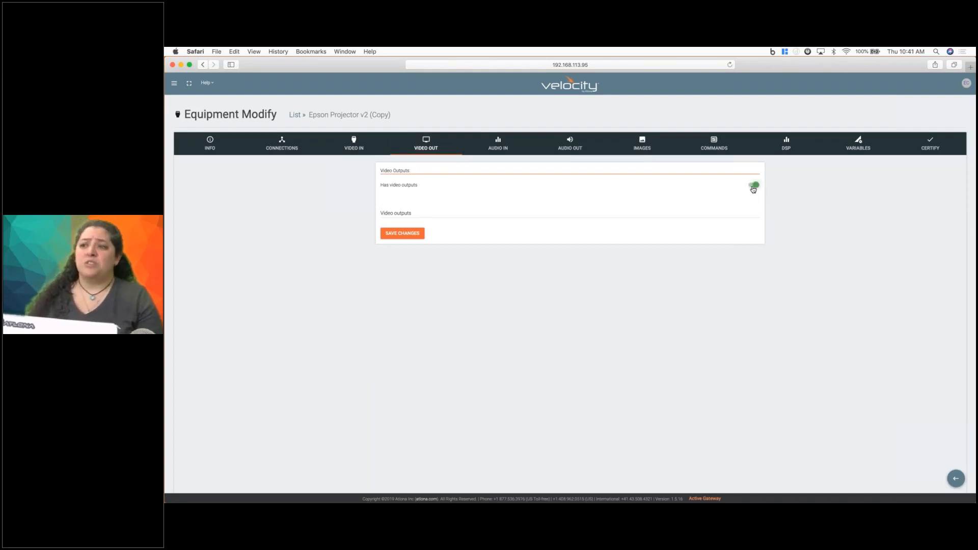
click(417, 215)
text(HDMI)
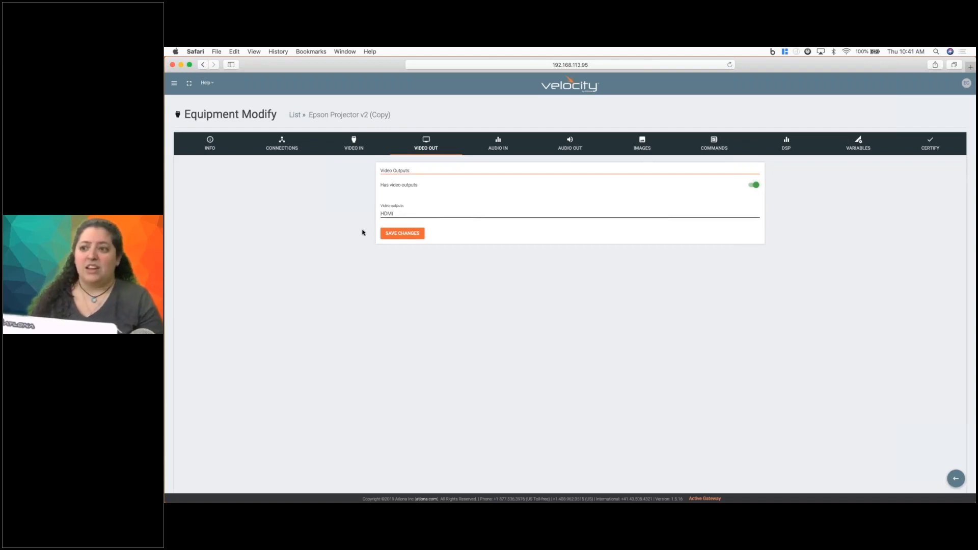
click(406, 235)
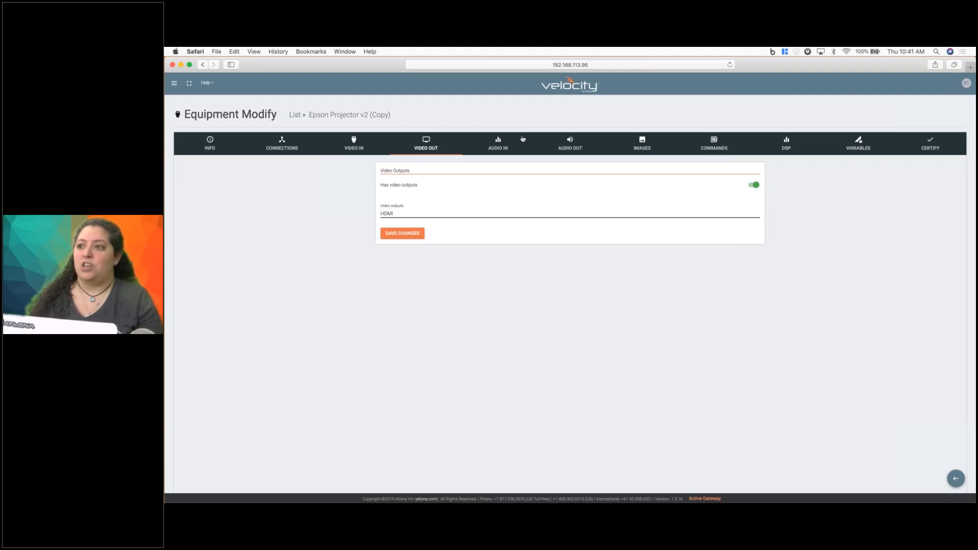
Look over the copied projector's audio input, audio output and device image settings.
click(499, 143)
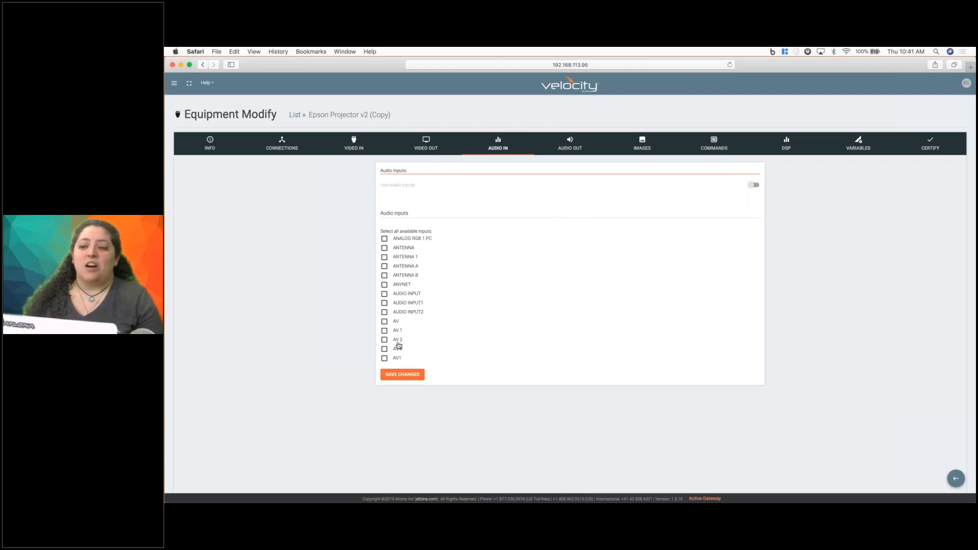
scroll(398, 345, down, 10)
scroll(398, 345, up, 10)
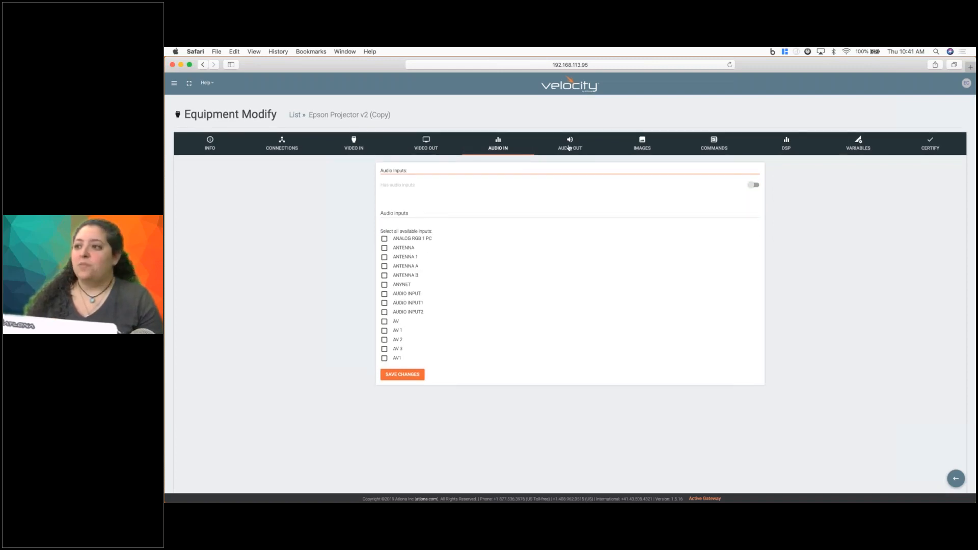
click(569, 148)
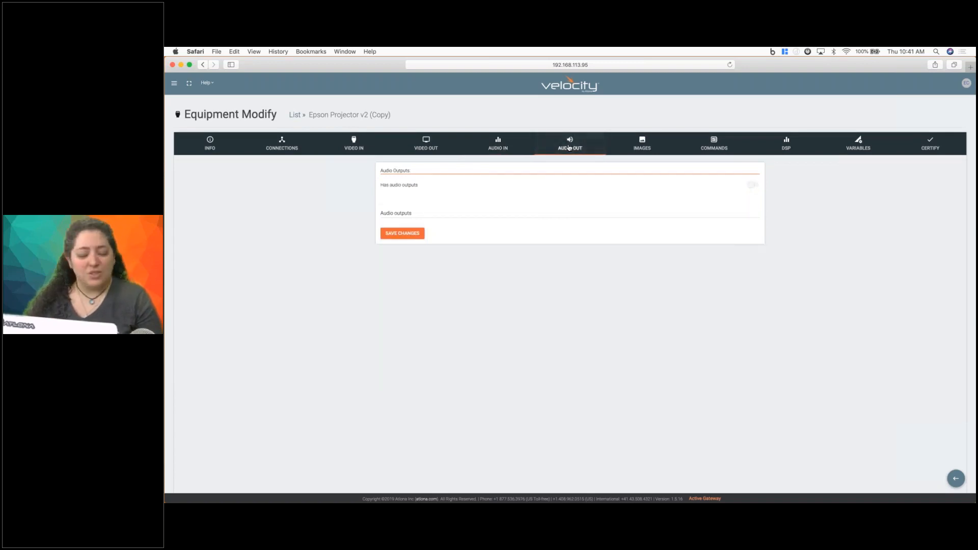
click(412, 215)
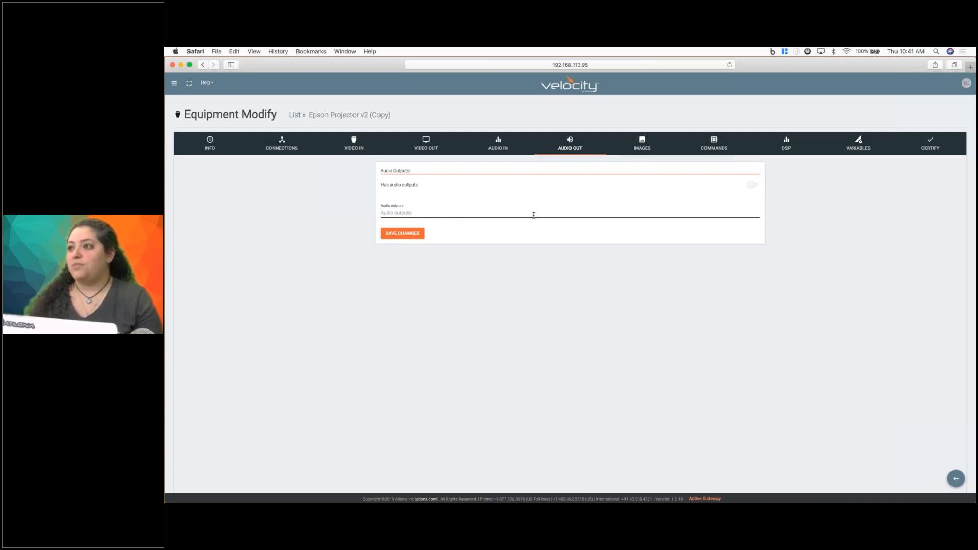
click(641, 148)
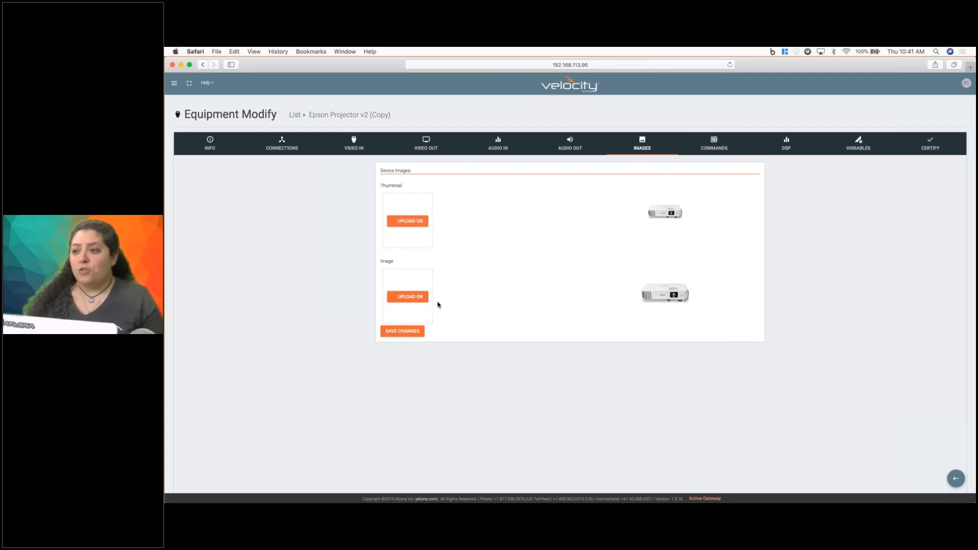
Review the copied projector's commands, viewing their syntax in HEX before returning to ASCII.
click(713, 143)
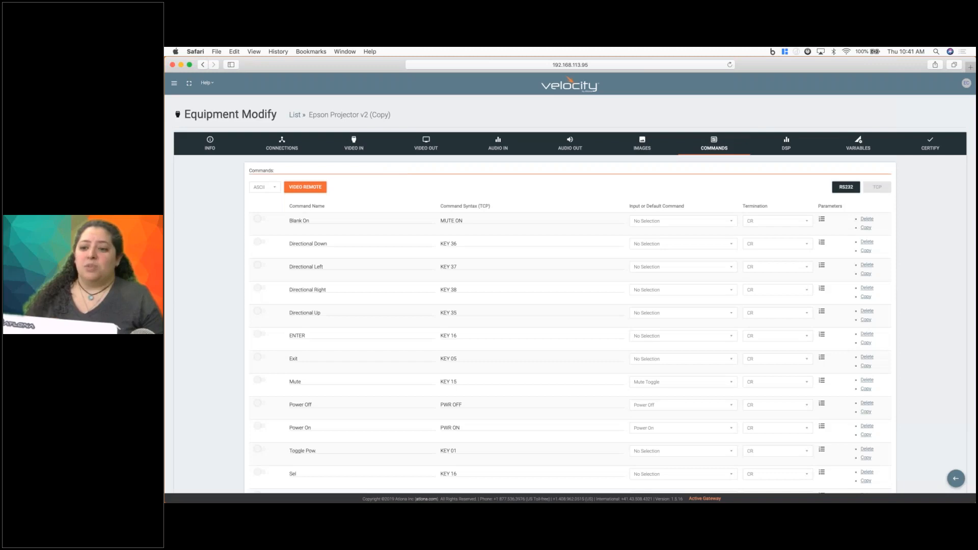
scroll(490, 351, down, 3)
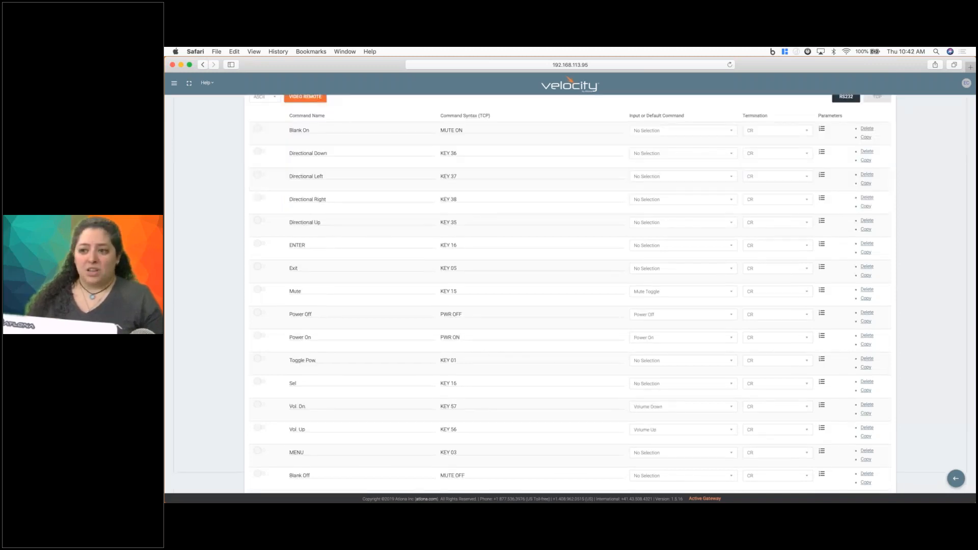
scroll(475, 221, up, 3)
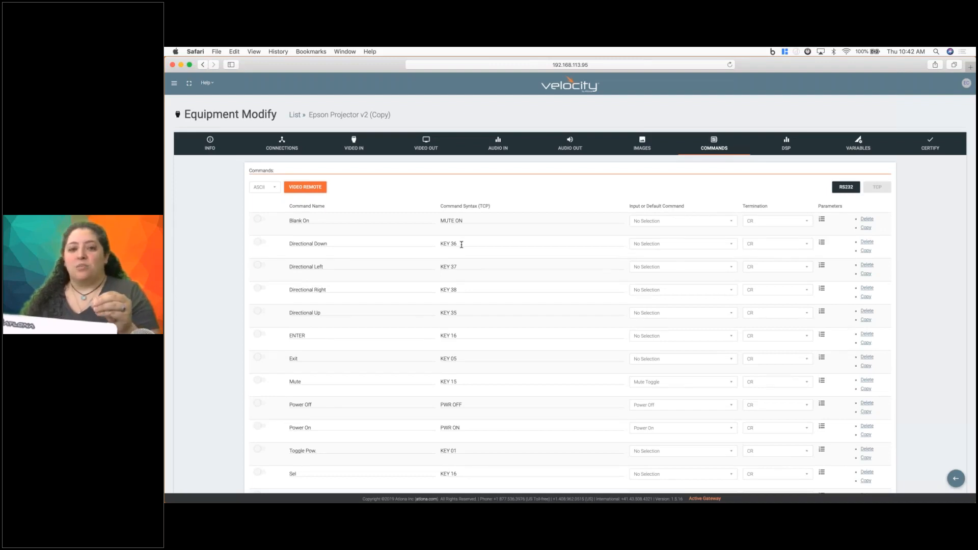
click(274, 188)
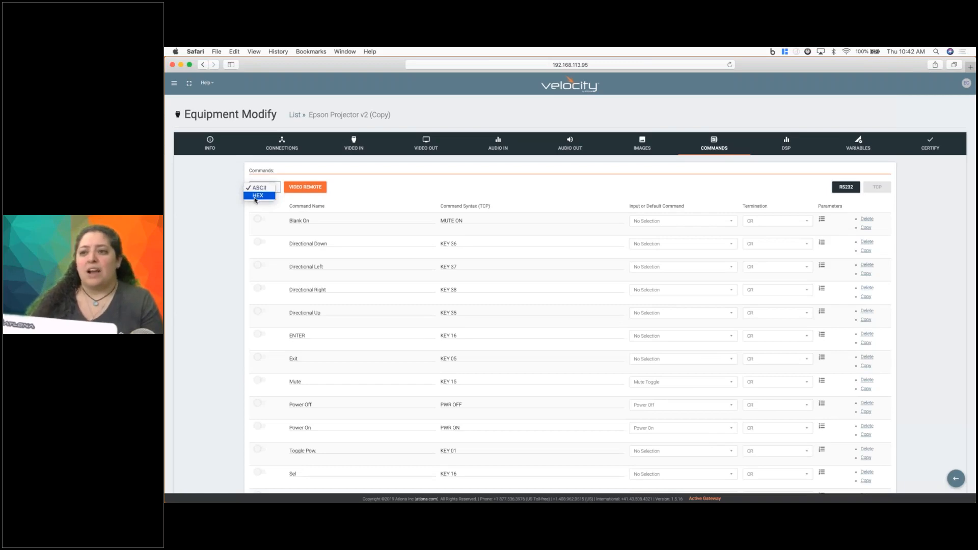
click(256, 196)
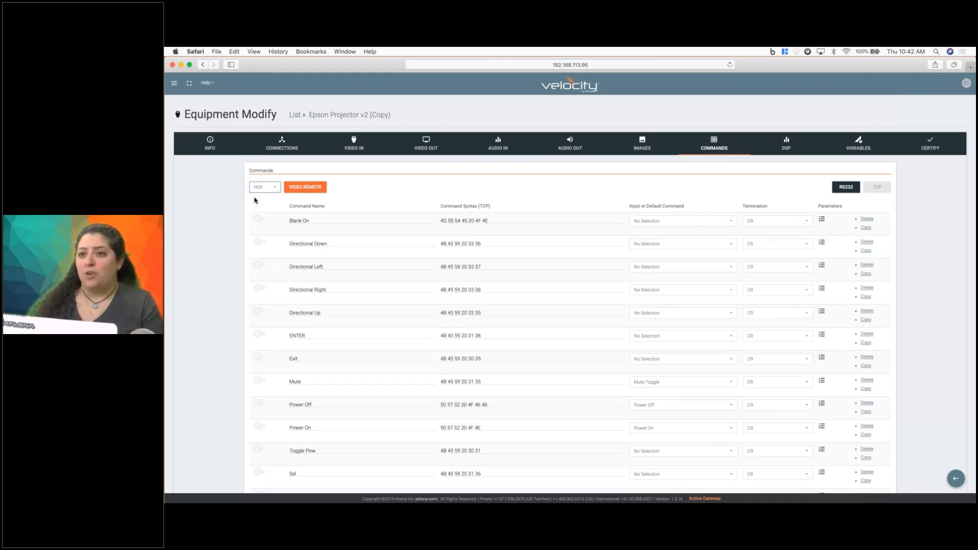
click(263, 192)
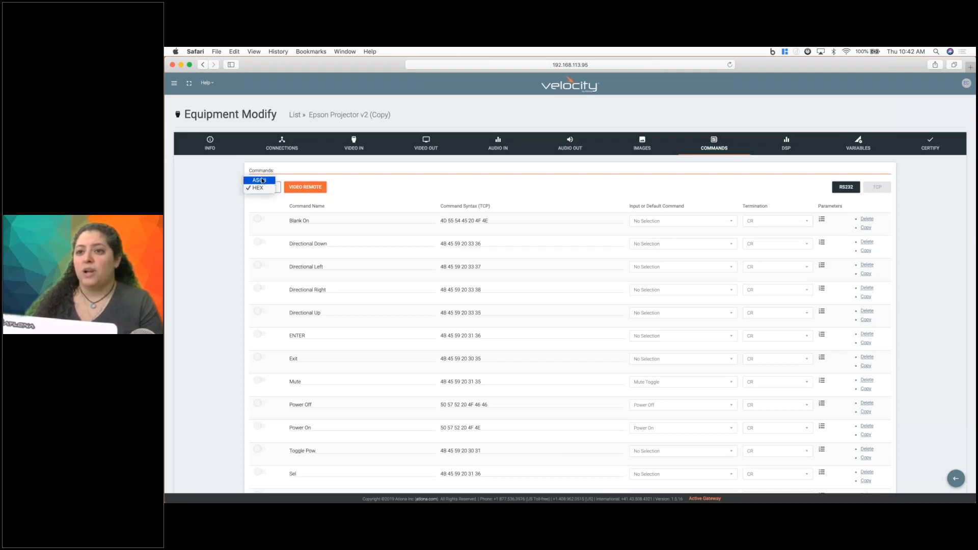
click(261, 181)
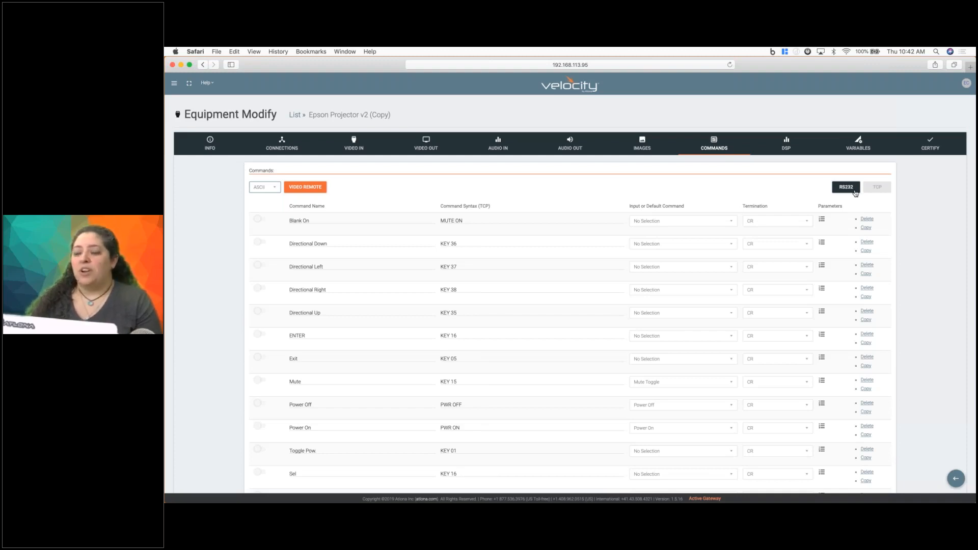
Compare the RS232 commands with the TCP commands and look through the whole TCP command list.
click(843, 190)
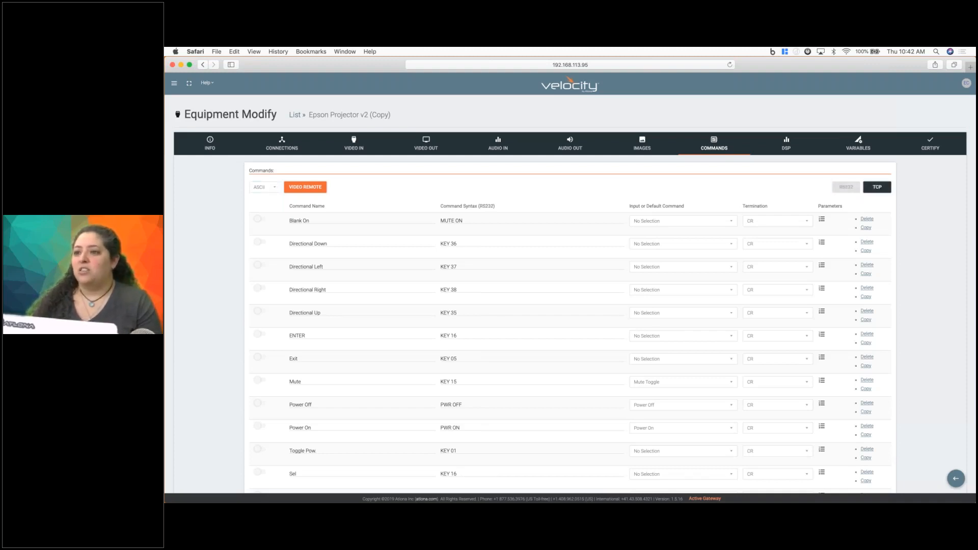
click(877, 187)
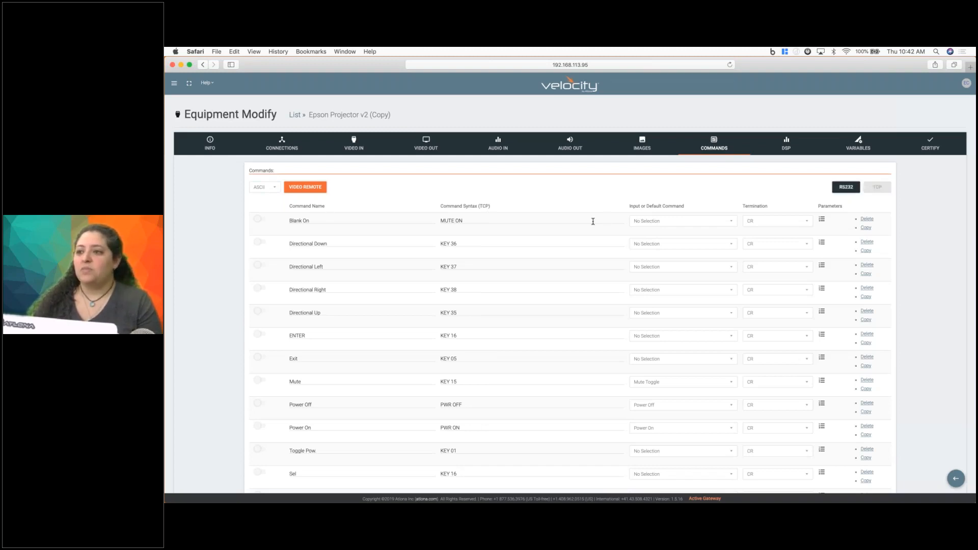
scroll(593, 221, down, 10)
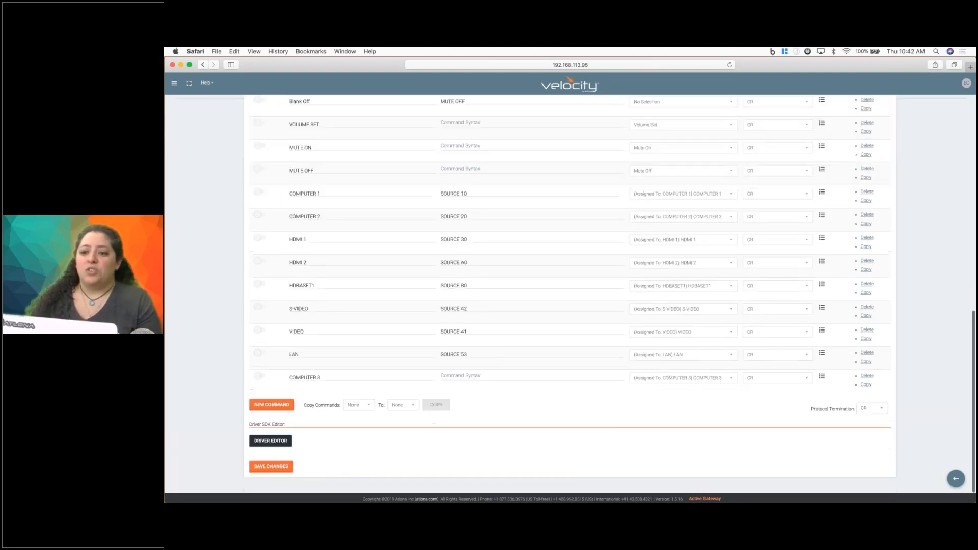
scroll(464, 267, up, 10)
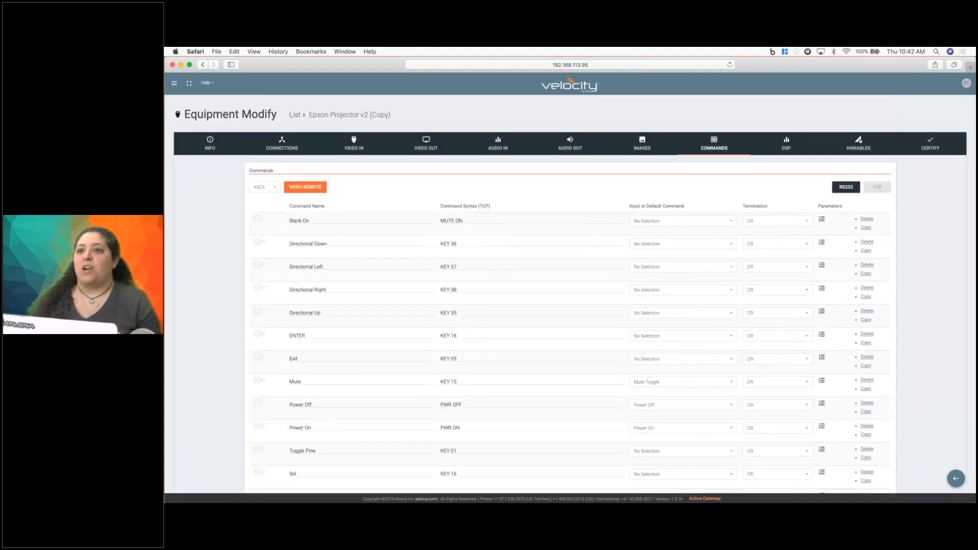
Return to the equipment list, add a new equipment record, and name it epson Projector.
click(295, 115)
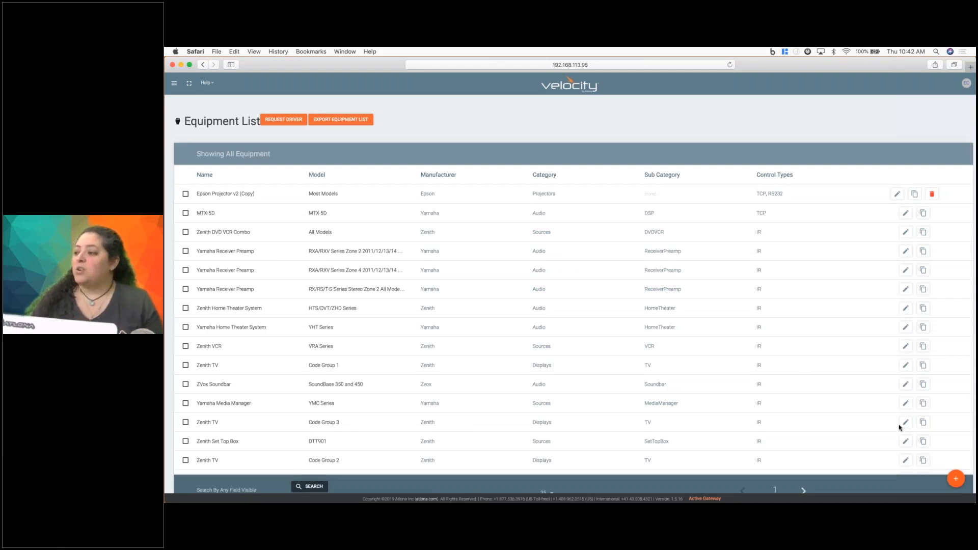
click(957, 480)
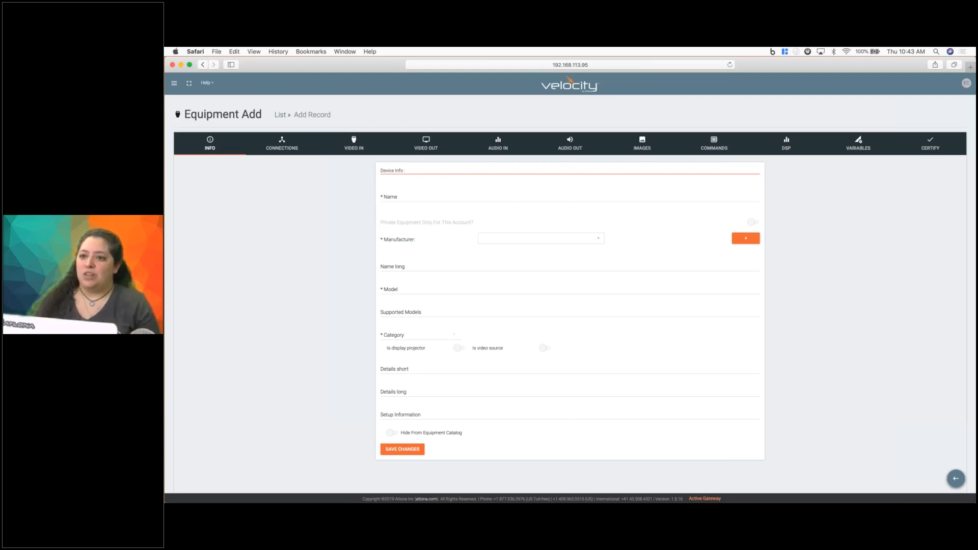
click(400, 193)
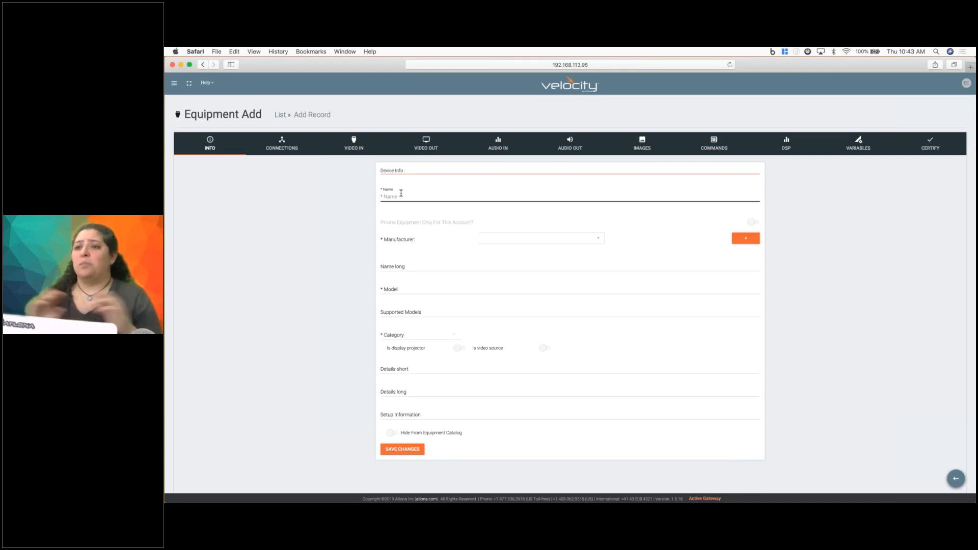
text(ep)
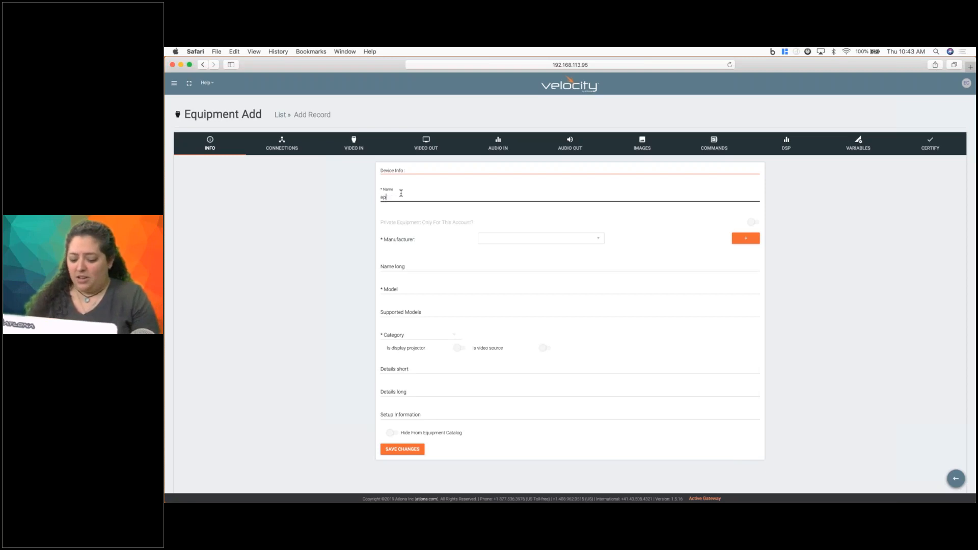
text(son Project)
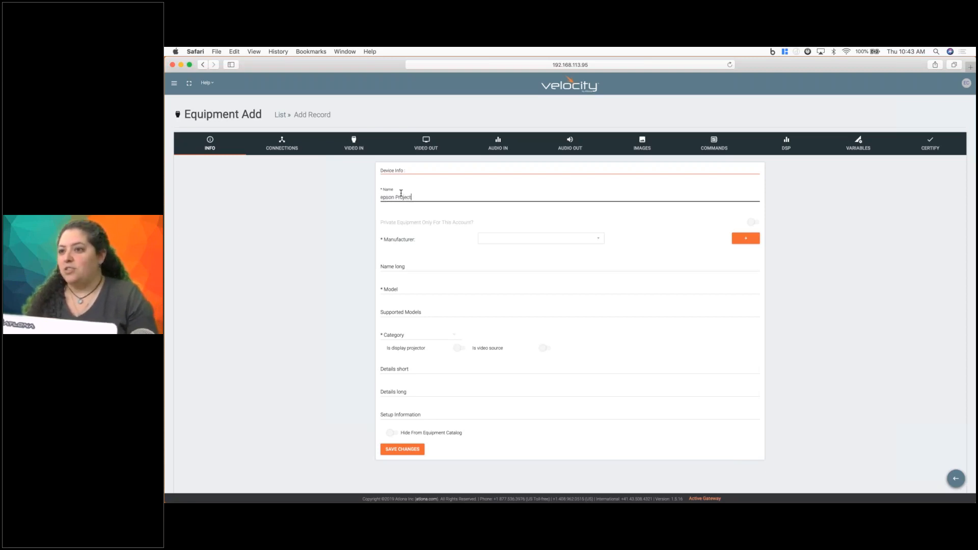
text( or)
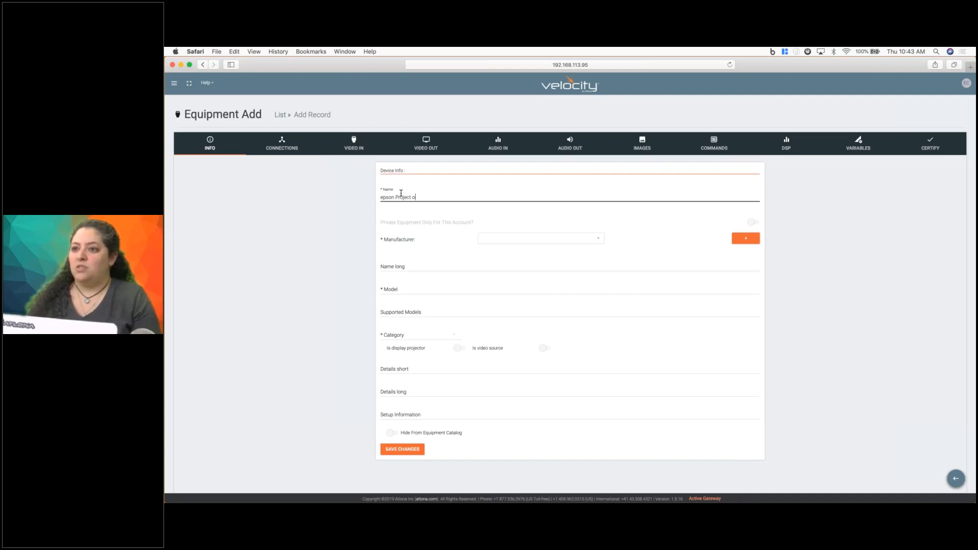
key(BackSpace)
key(BackSpace)
text(or)
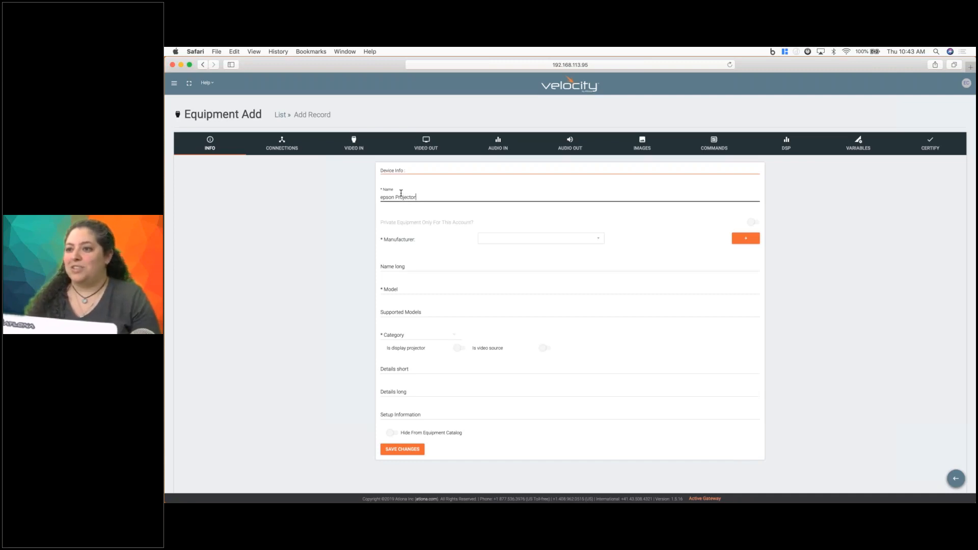
Set the new driver's manufacturer to Epson.
click(510, 241)
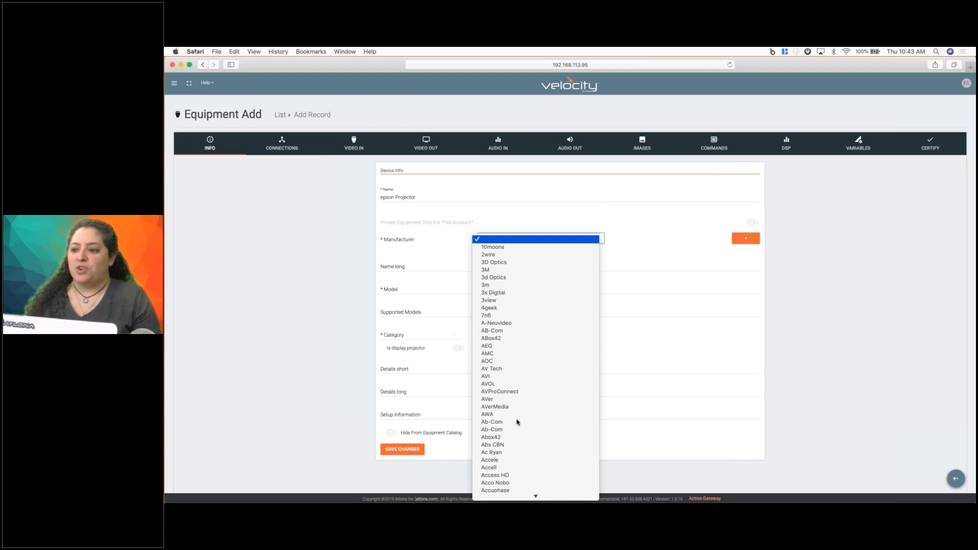
scroll(517, 422, down, 3)
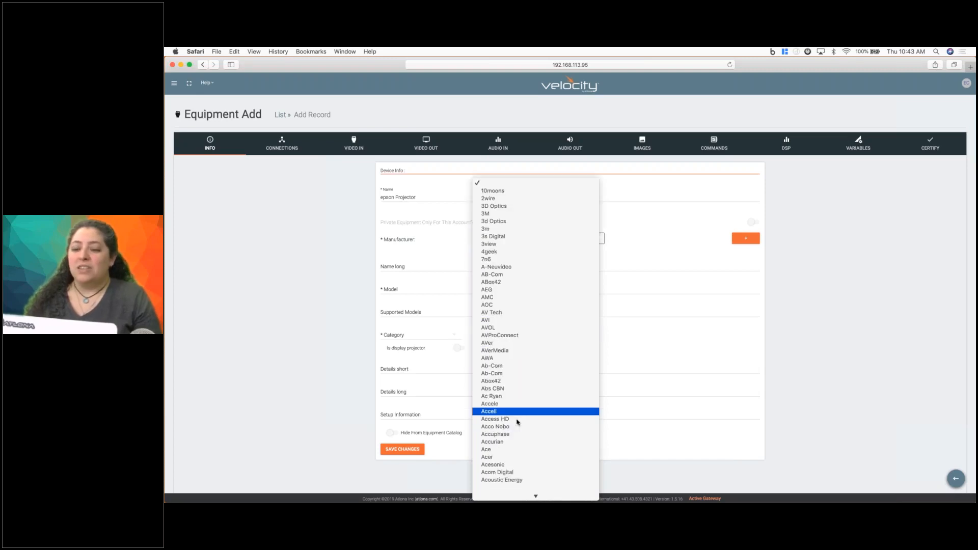
scroll(517, 422, down, 10)
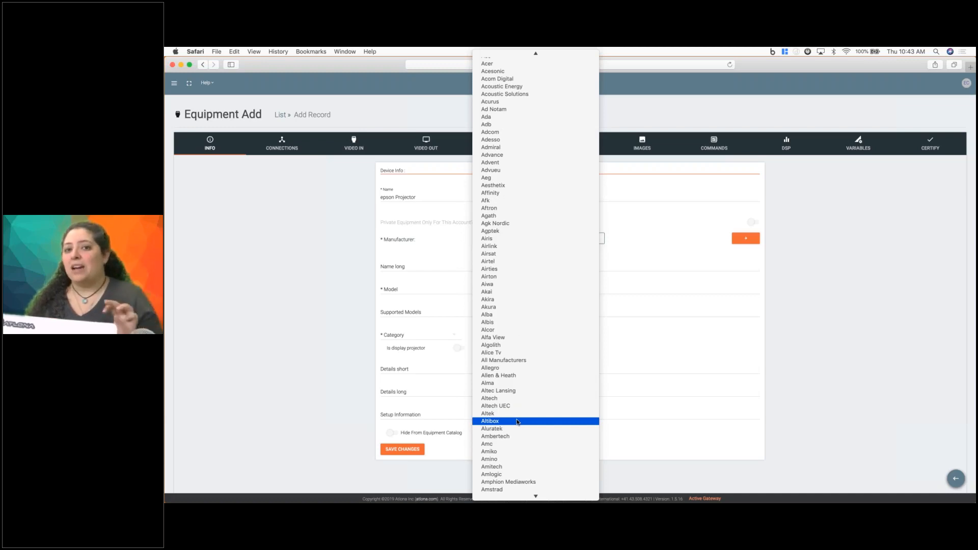
scroll(517, 422, down, 15)
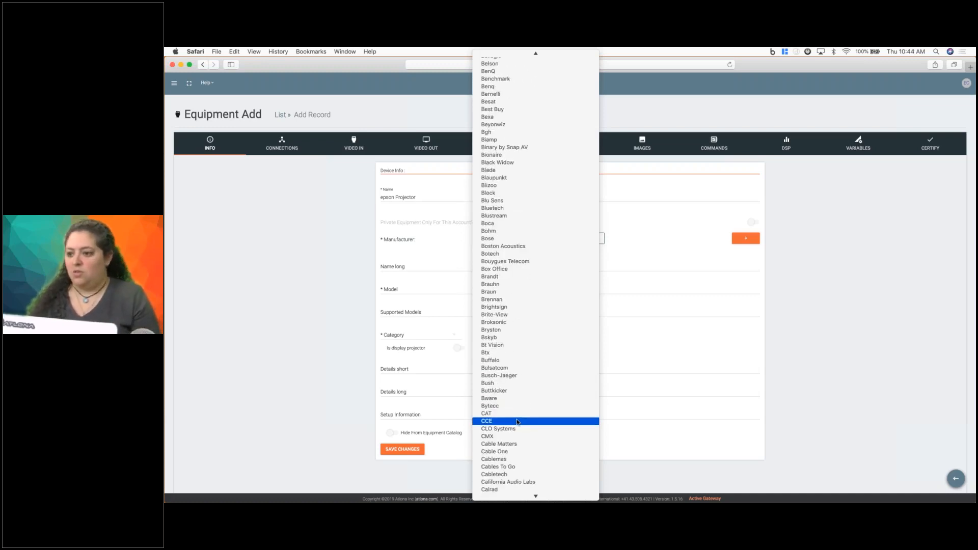
scroll(517, 422, down, 15)
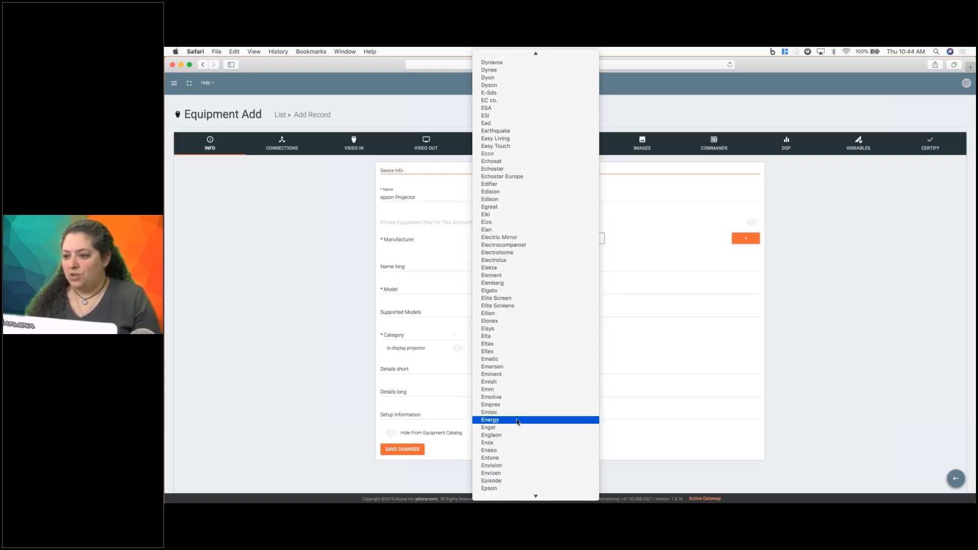
scroll(518, 422, down, 3)
click(517, 424)
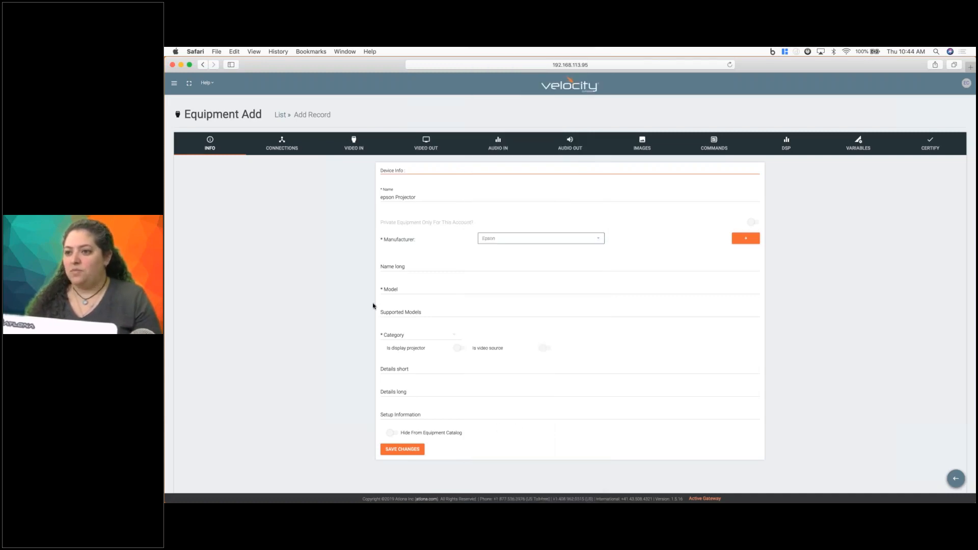
Enter model new as the driver's model, leaving the long name and supported models empty.
click(409, 264)
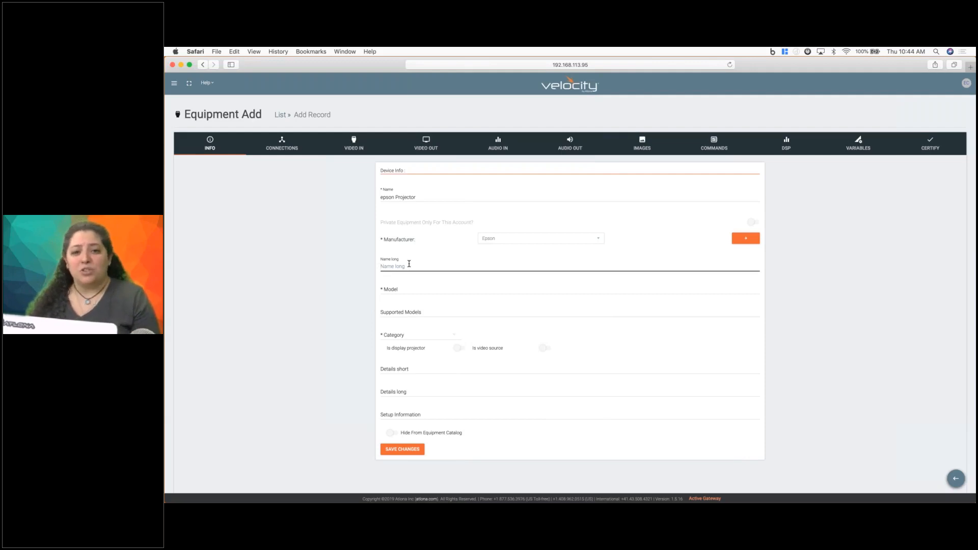
click(396, 290)
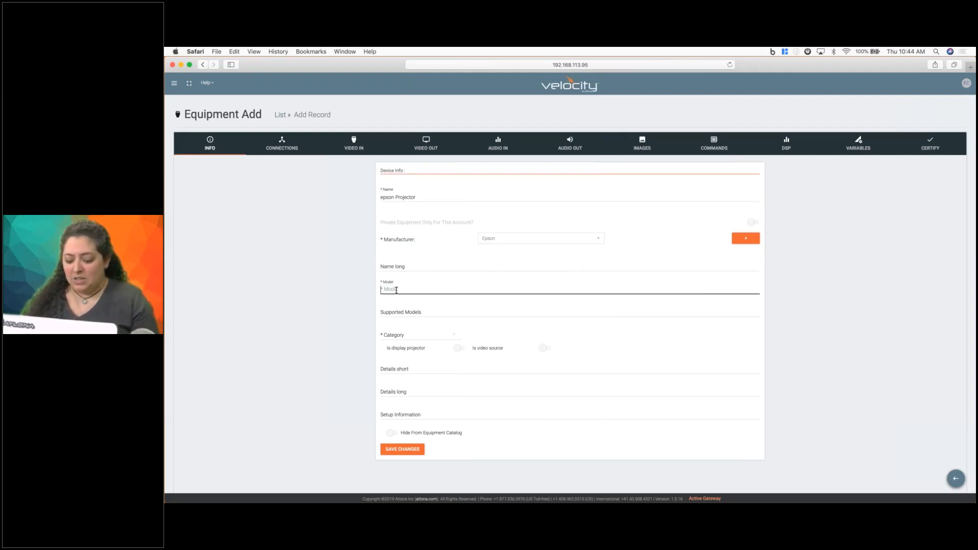
text(model)
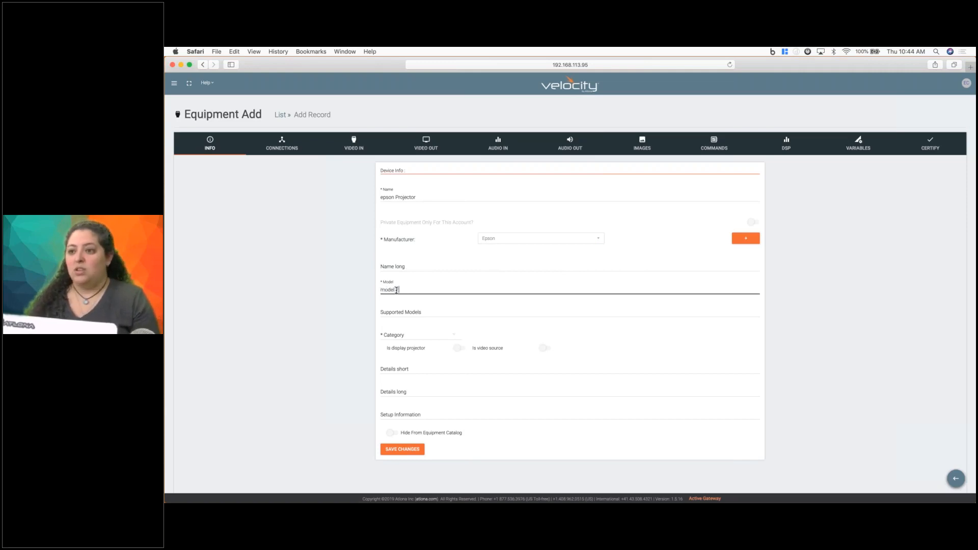
text( 2)
key(BackSpace)
text(new)
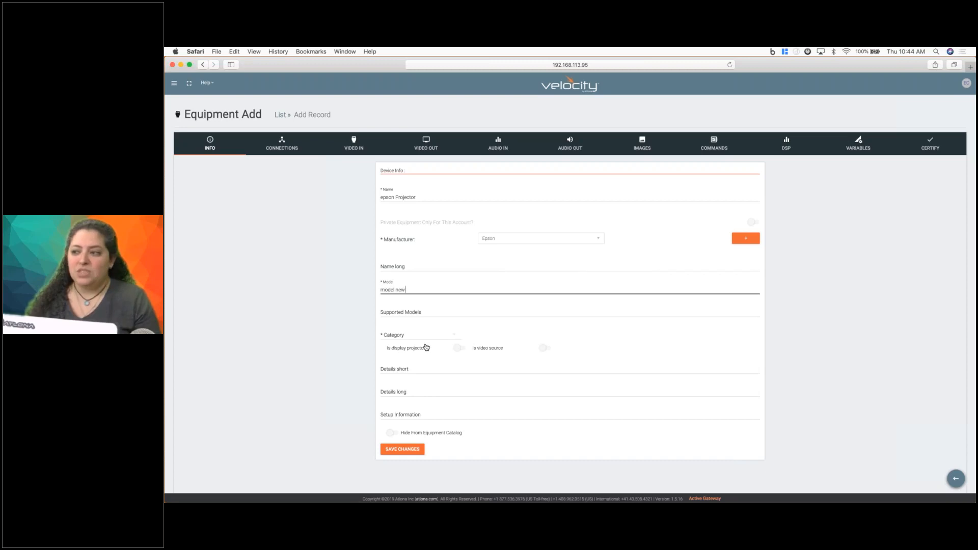
click(392, 313)
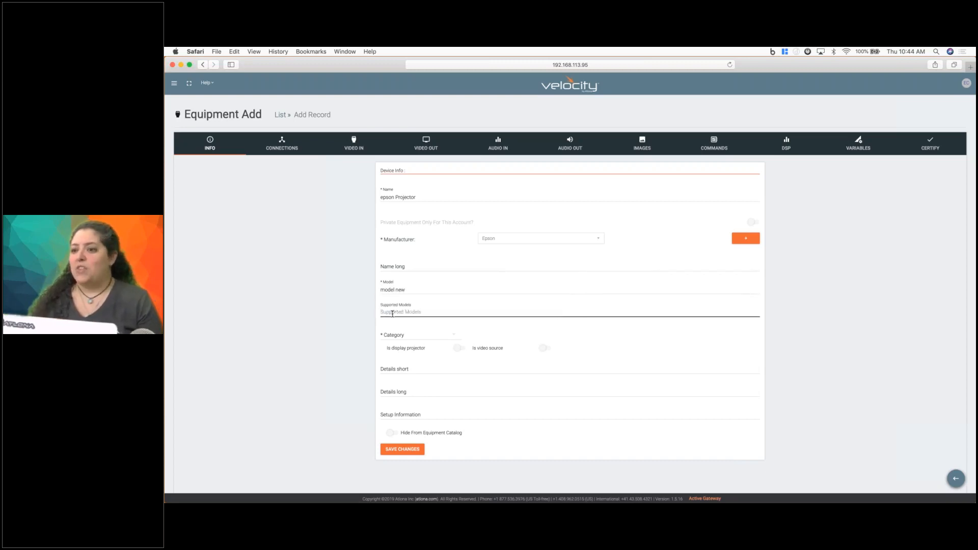
Assign the new driver to the Projectors category and save the record.
click(426, 338)
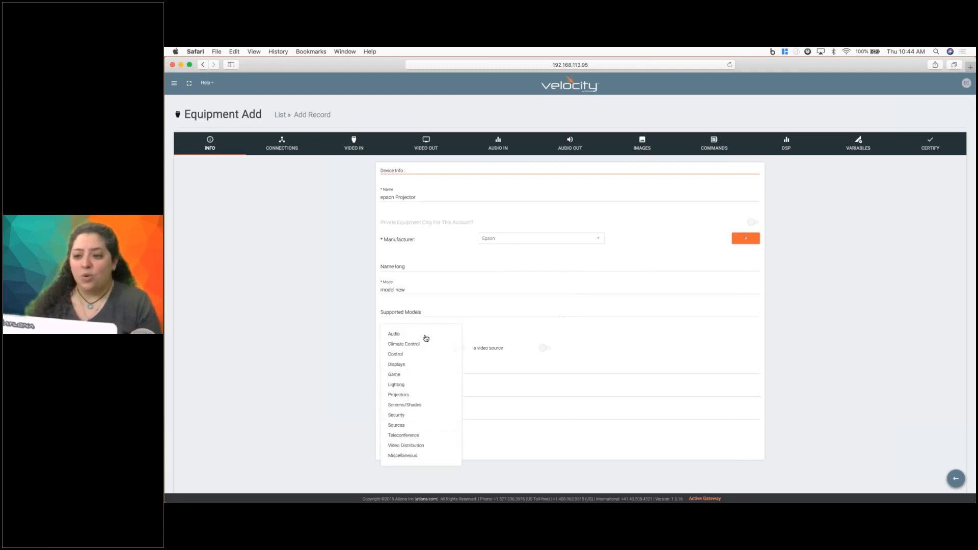
click(399, 400)
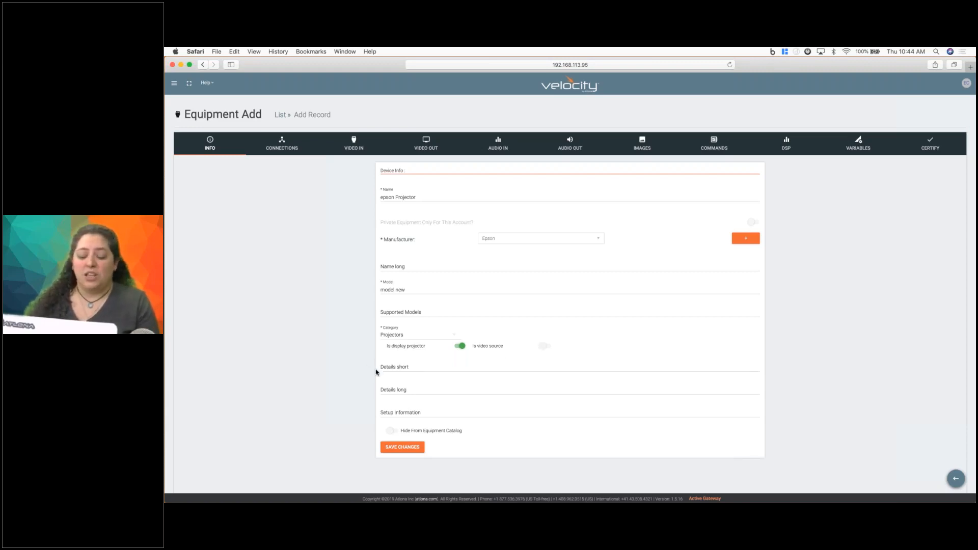
click(404, 449)
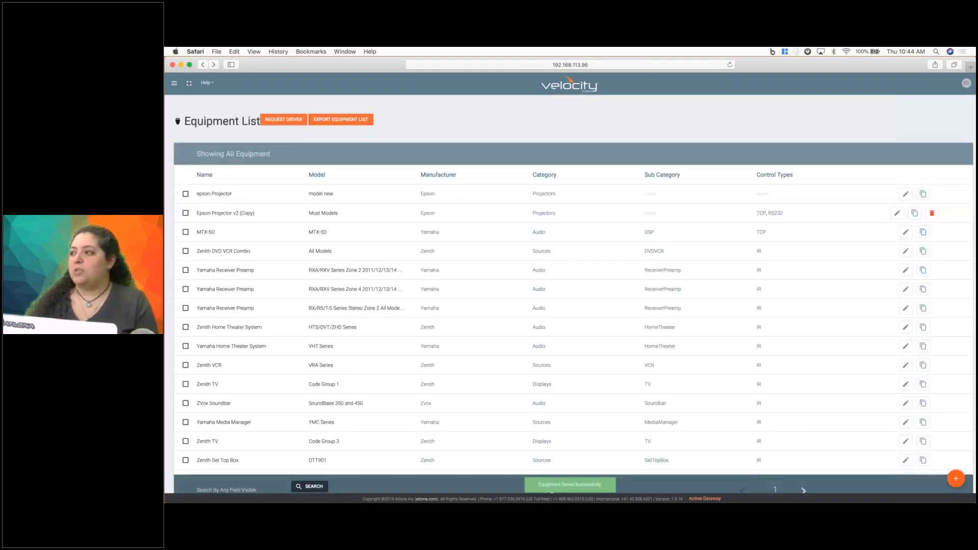
Reopen the new epson Projector for editing and add RS232 control with a default baud rate of 9600.
click(905, 195)
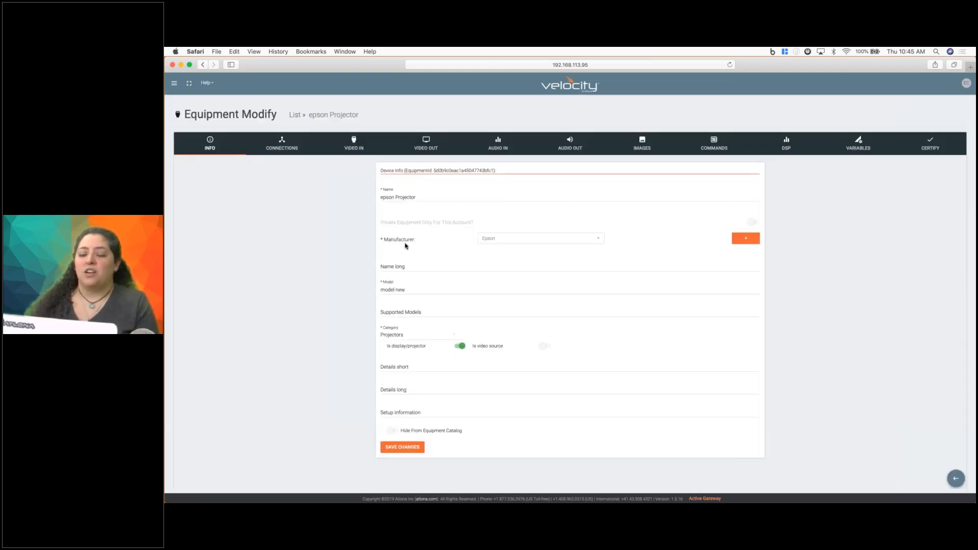
click(280, 146)
click(531, 261)
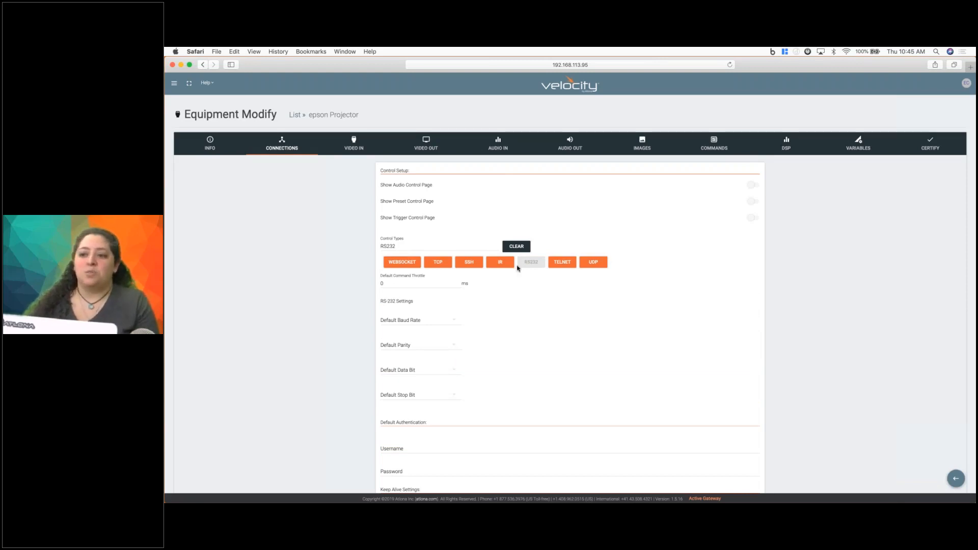
click(407, 320)
click(395, 353)
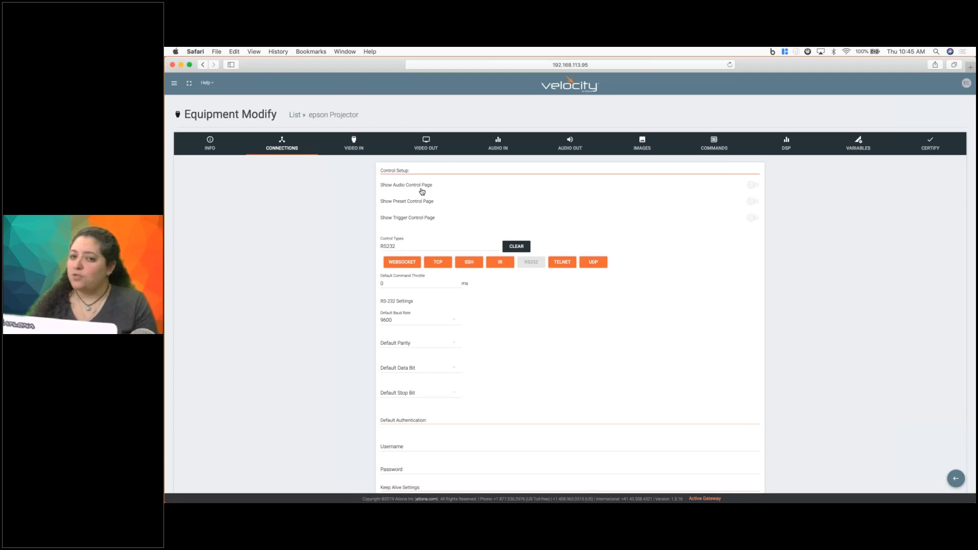
Select DIGITAL and DIGITAL 1 as the new projector's video inputs.
click(354, 143)
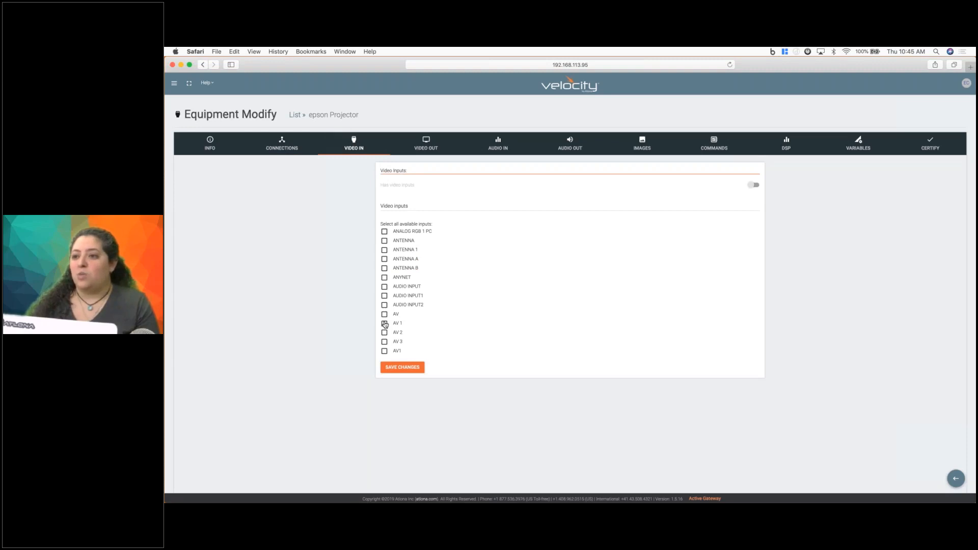
scroll(385, 325, down, 5)
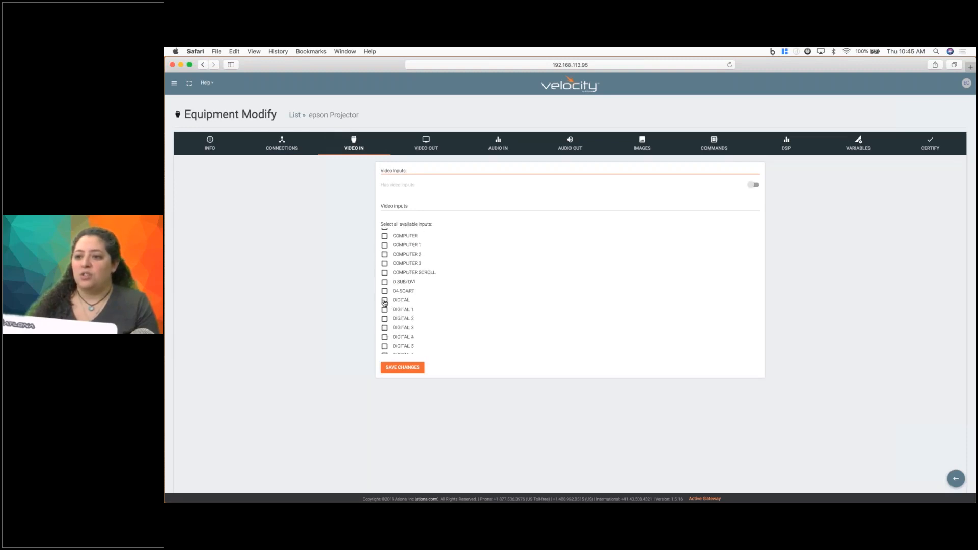
click(384, 300)
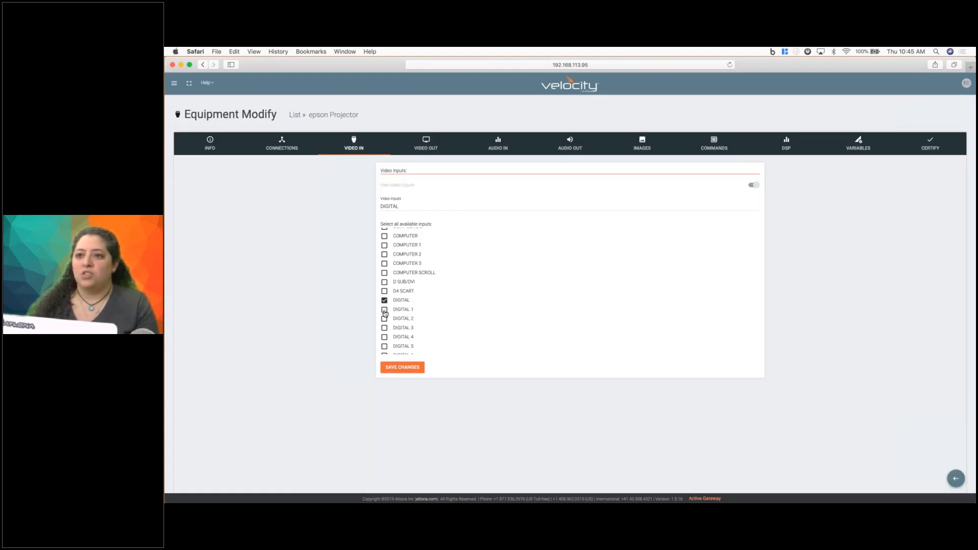
click(385, 309)
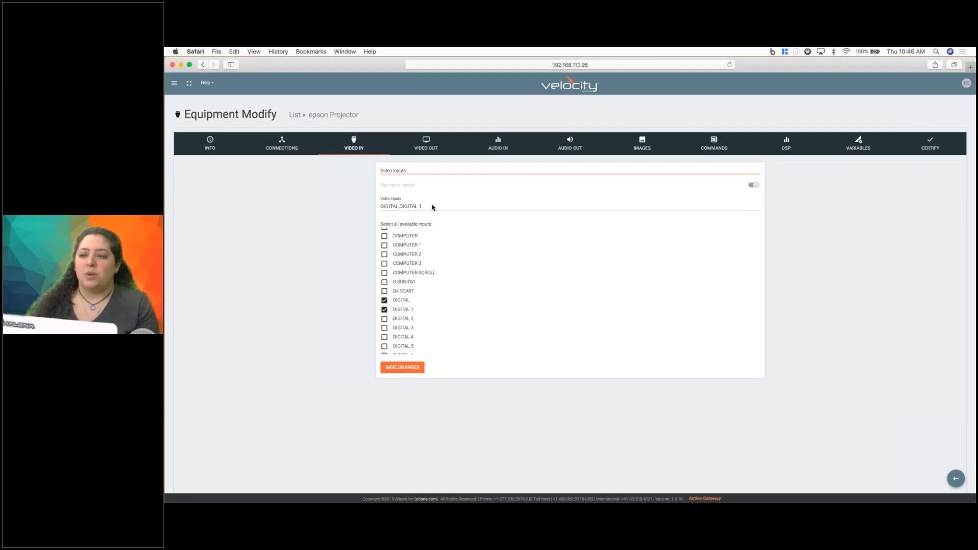
Look over the new projector's video output, audio input, audio output and device image settings.
click(427, 147)
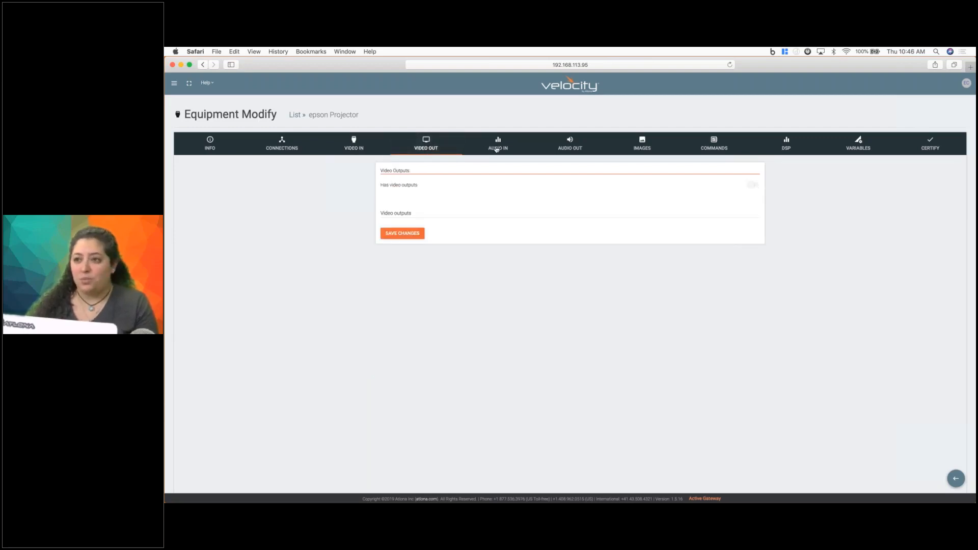
click(499, 147)
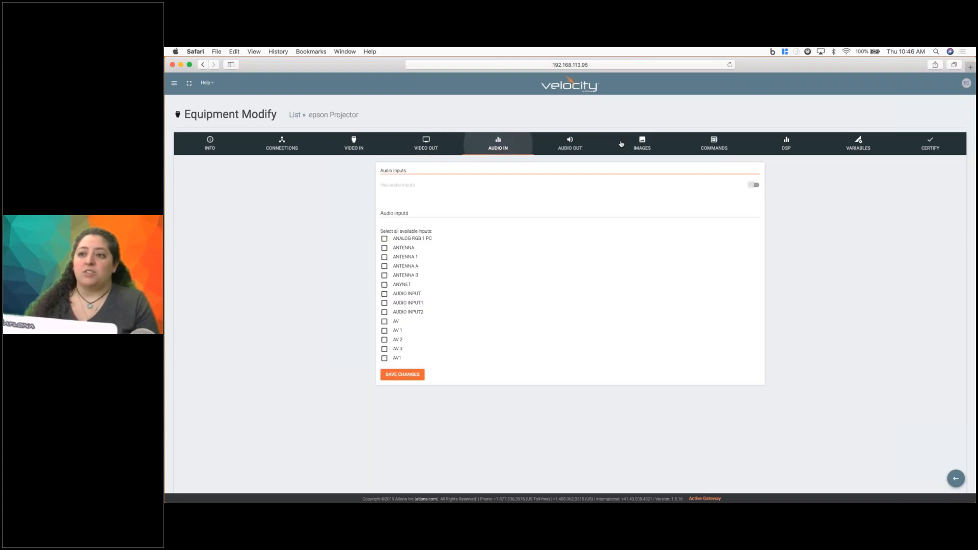
click(570, 148)
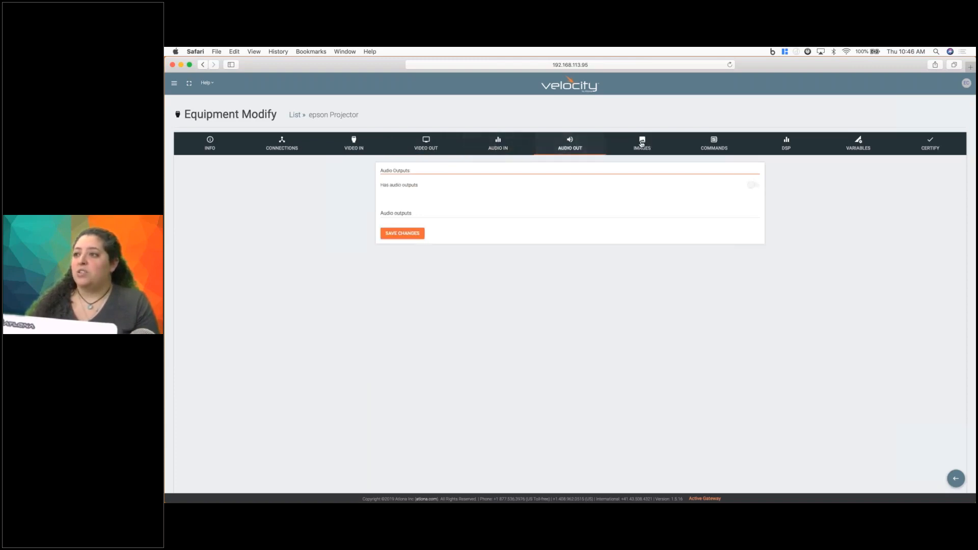
click(641, 143)
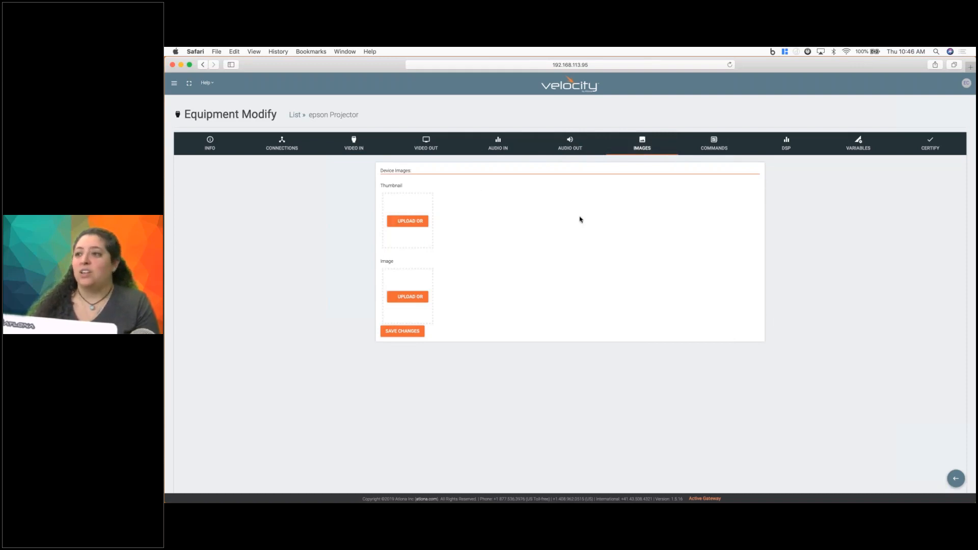
Check the Word command guide for the power-on syntax and terminator, then set the new projector's POWER ON to PWR ON with CR termination and save.
click(712, 145)
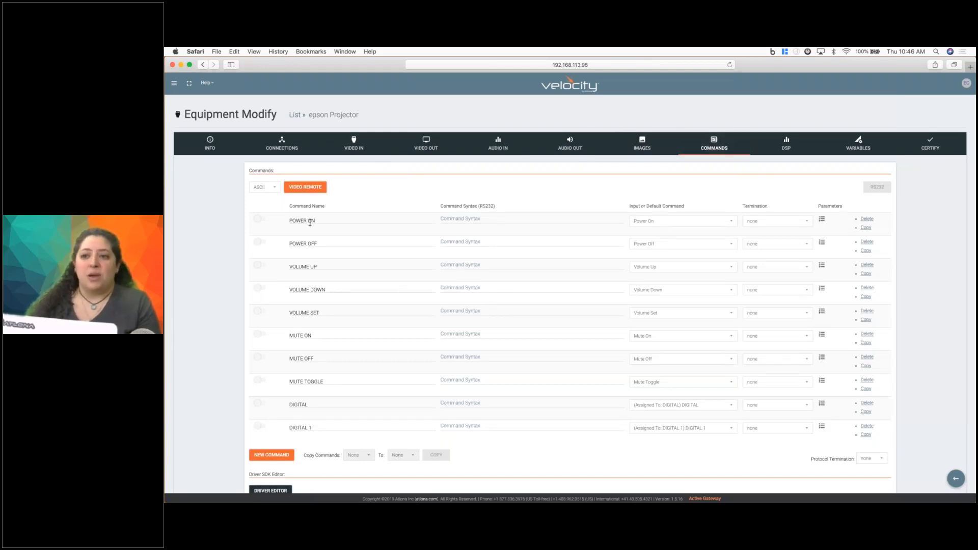
key(ctrl+Right)
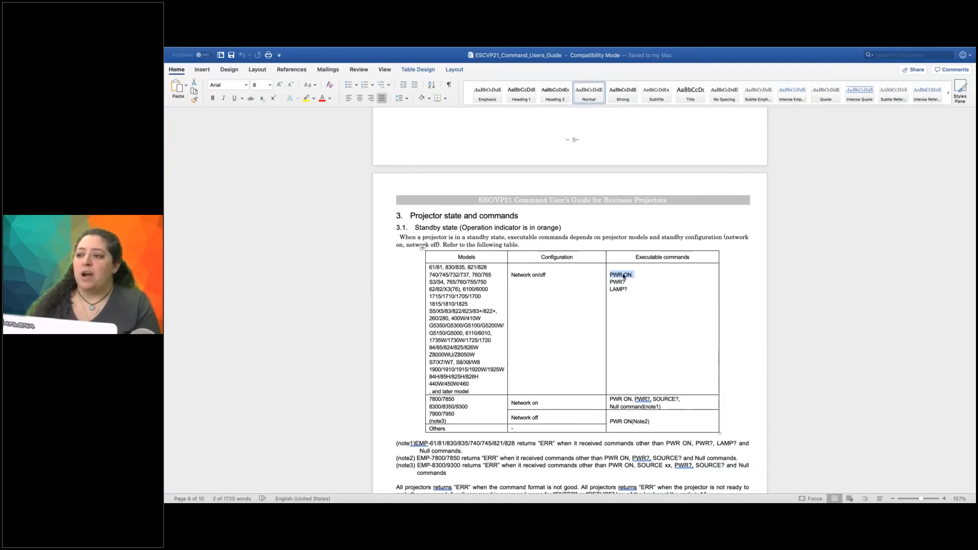
scroll(624, 276, up, 10)
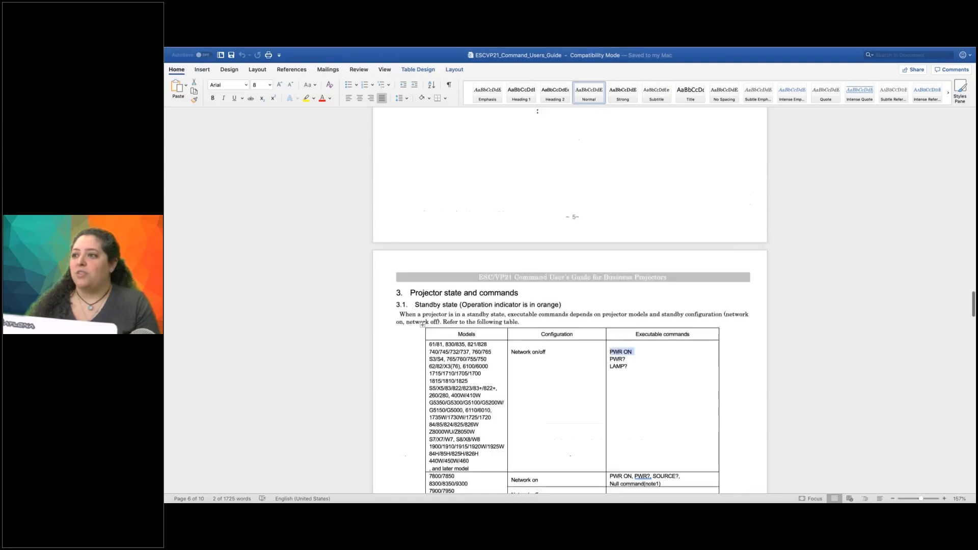
click(604, 233)
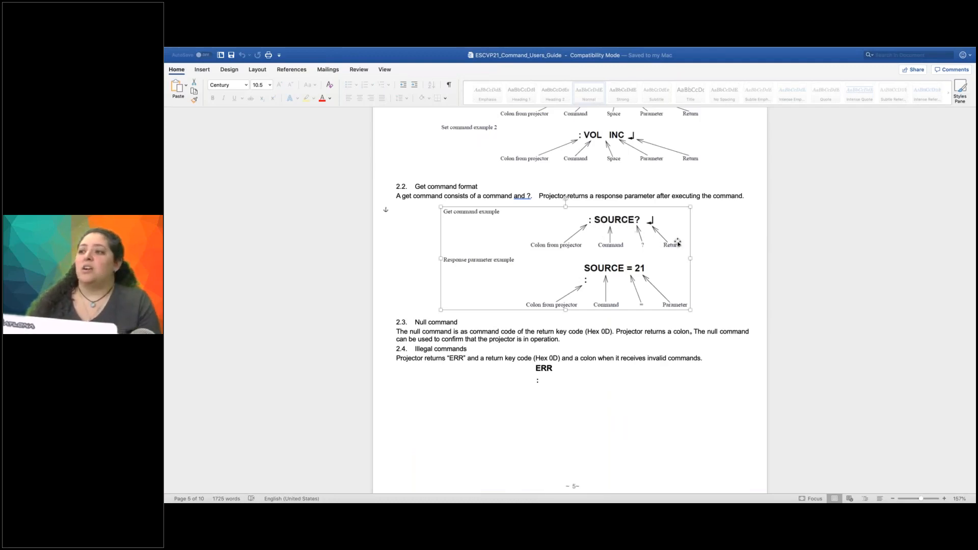
click(715, 234)
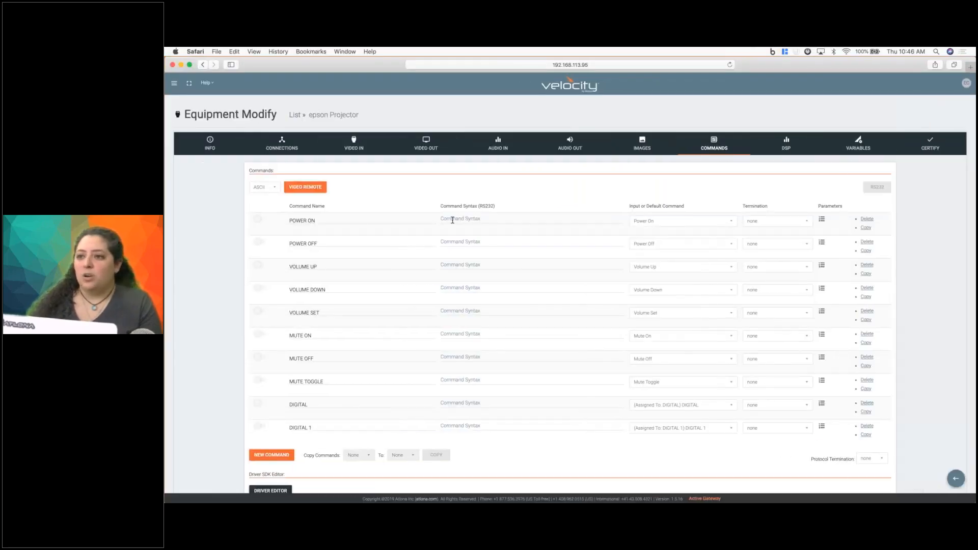
click(452, 220)
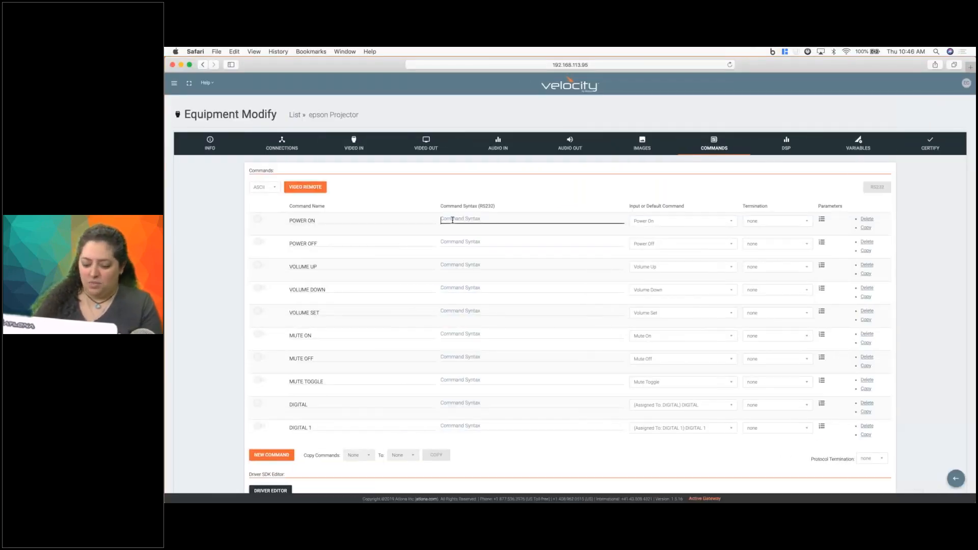
text(PWR ON)
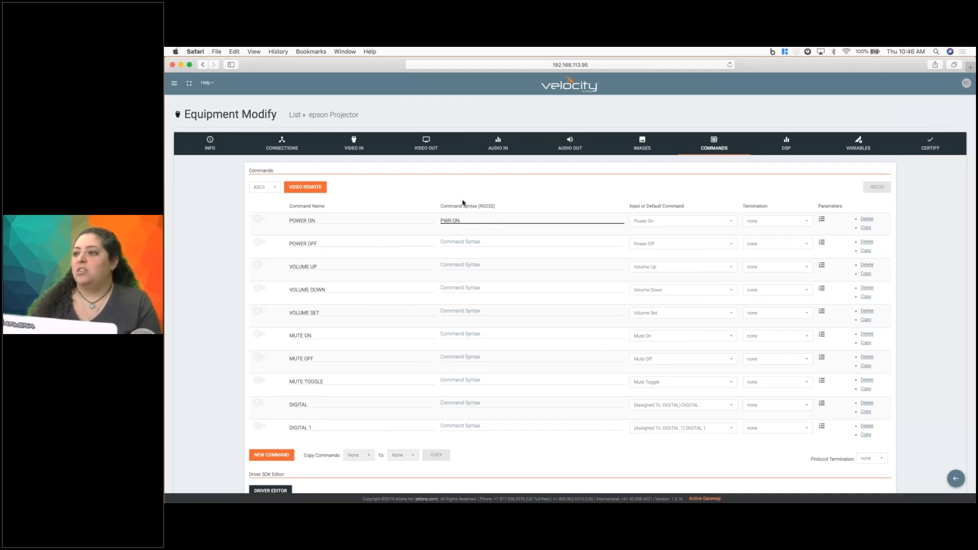
click(778, 222)
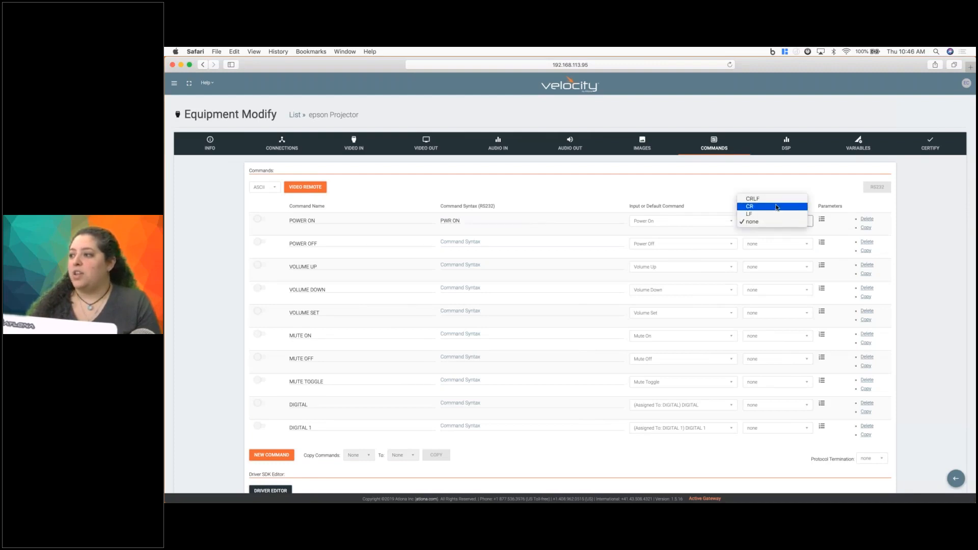
click(777, 206)
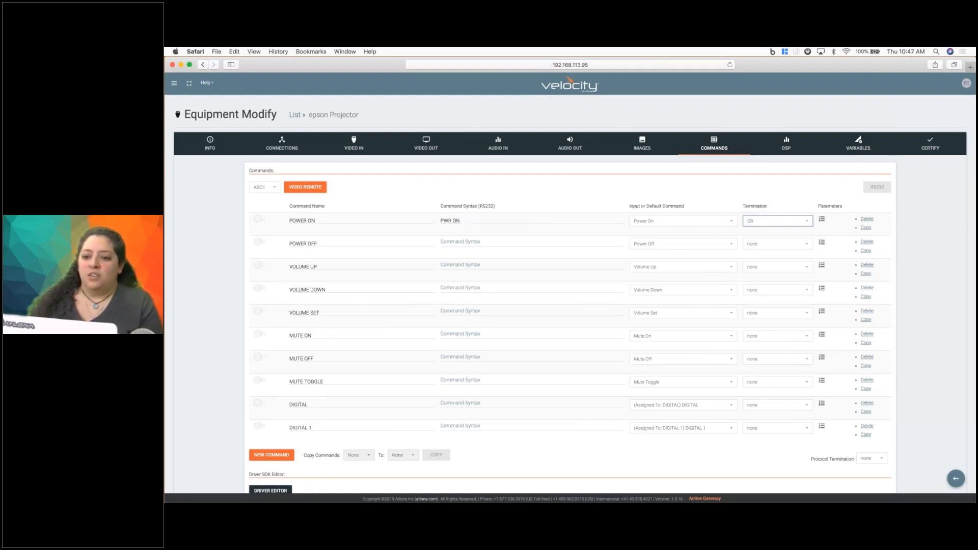
scroll(570, 306, down, 3)
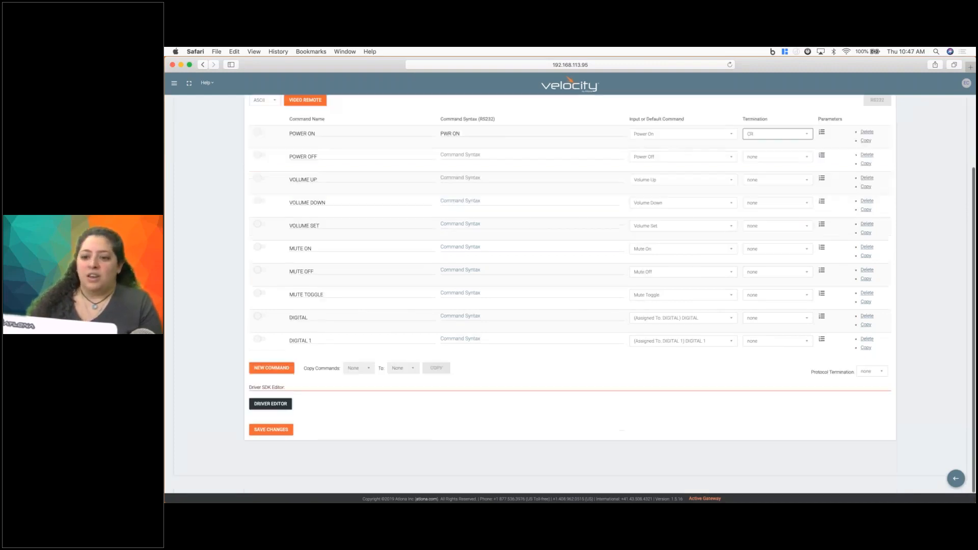
click(270, 431)
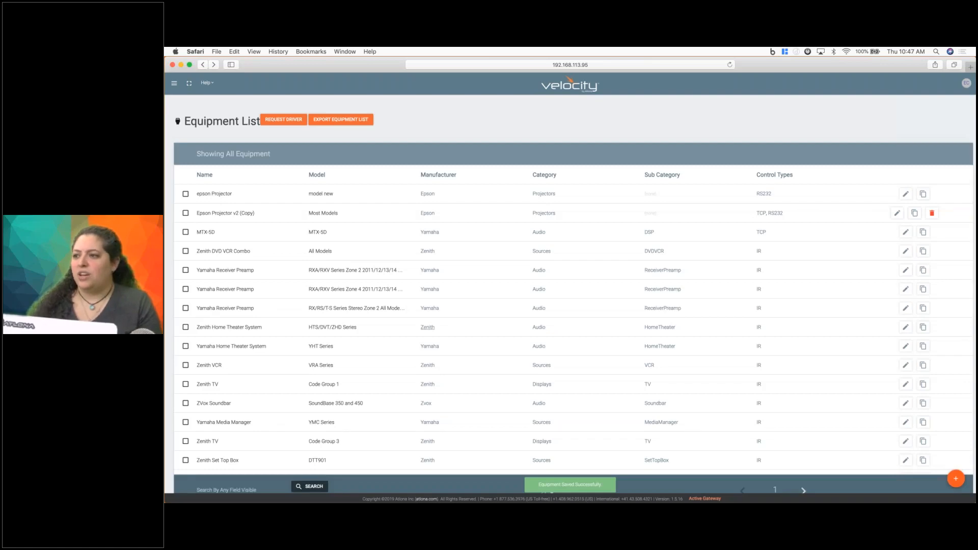
Recheck the executable power commands in the Word guide and reopen the epson Projector's command list in Velocity.
key(ctrl+Right)
scroll(570, 301, down, 10)
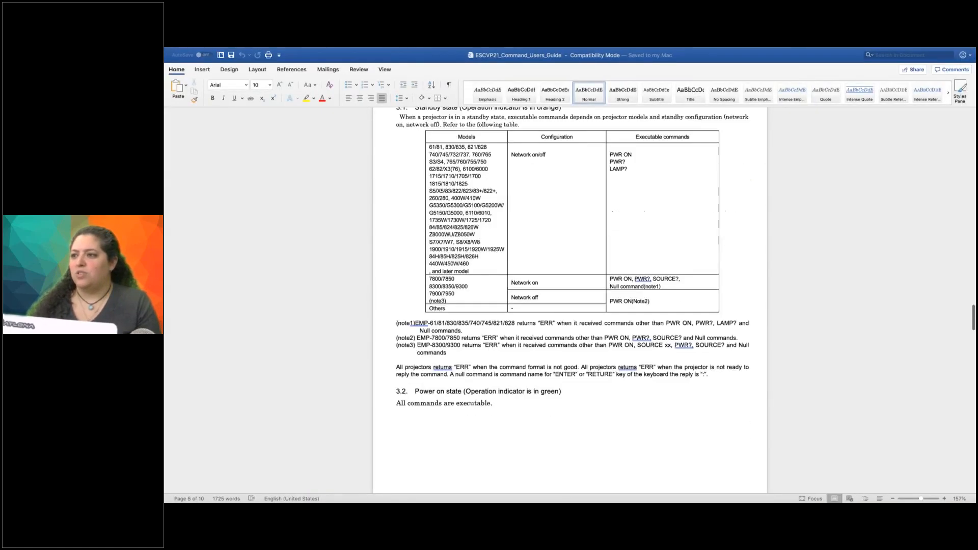
scroll(422, 169, up, 3)
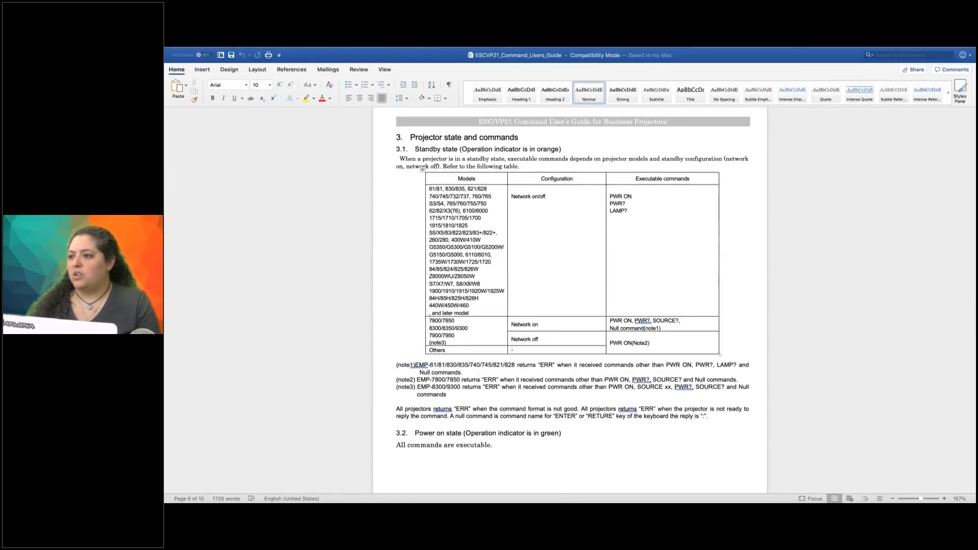
key(ctrl+Left)
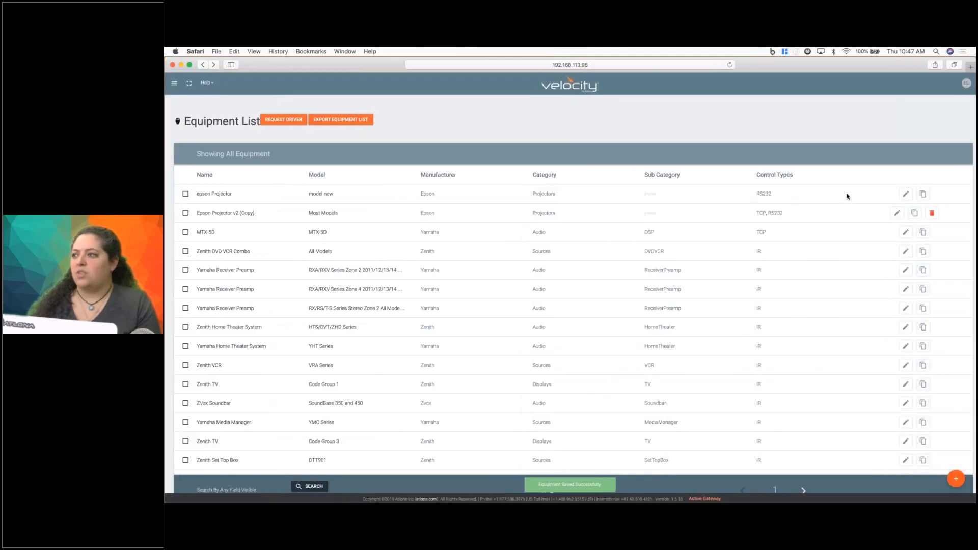
click(907, 194)
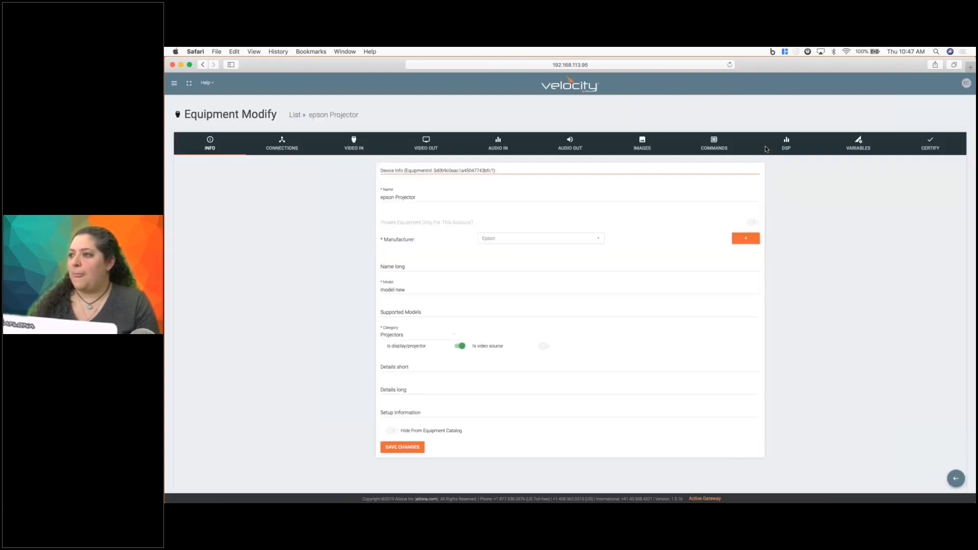
click(721, 148)
Set the POWER OFF command syntax to PWR OFF with CR termination and save the driver.
click(567, 243)
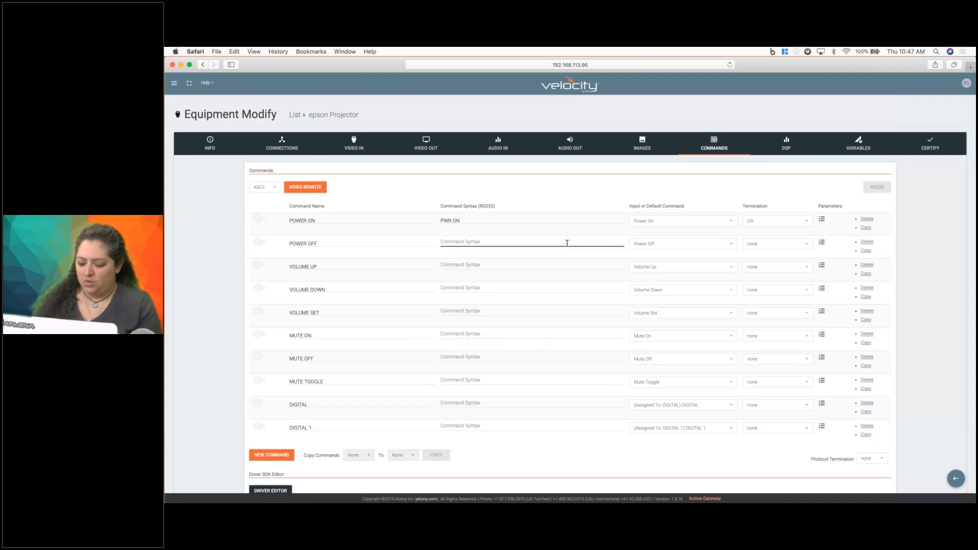
text(PWR O)
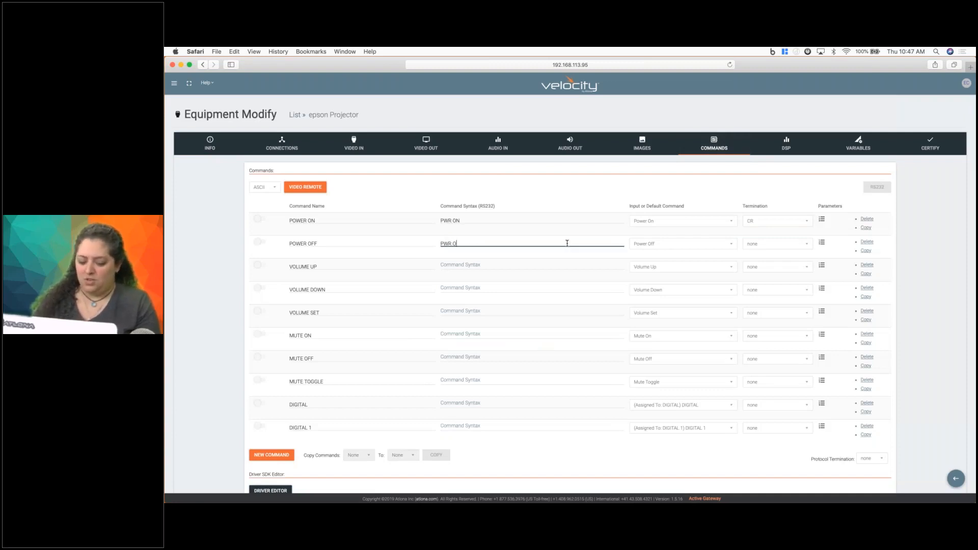
text(FF)
click(776, 244)
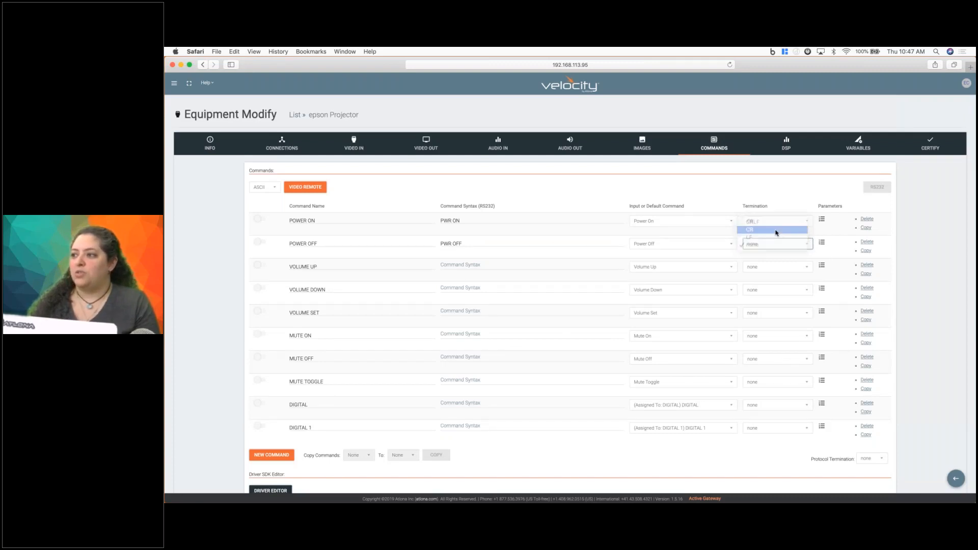
click(775, 230)
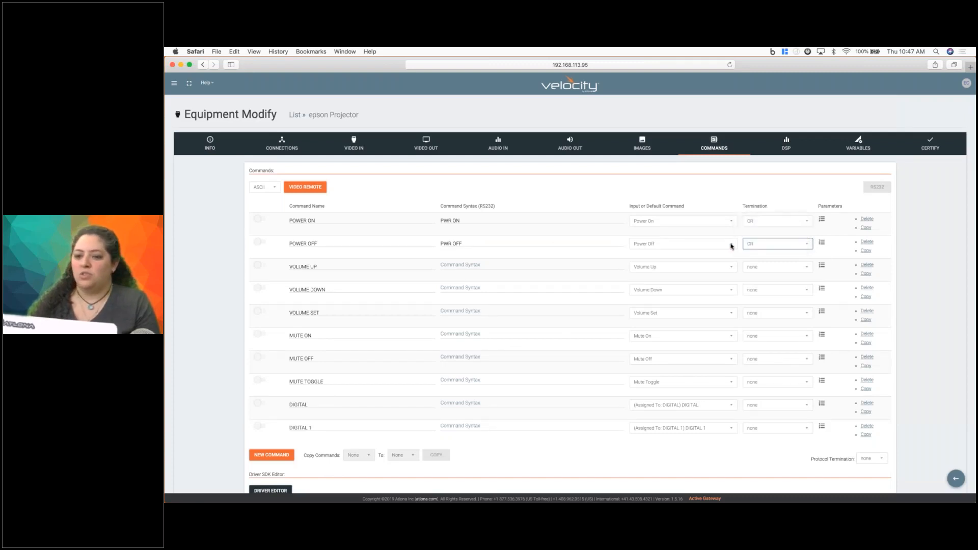
scroll(273, 452, down, 2)
click(269, 465)
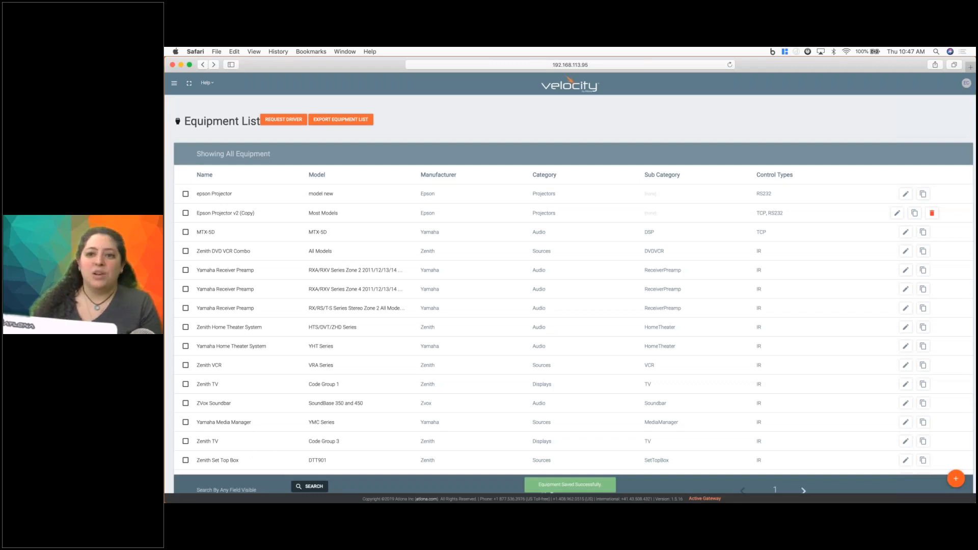
Open the Huddle Space 2 room in the Cafe USA building of the Atlona site.
click(174, 80)
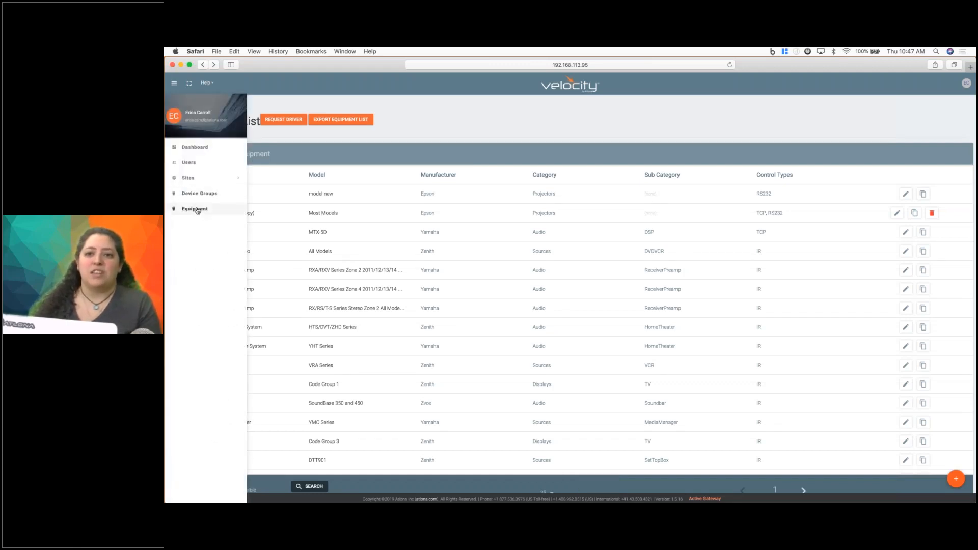
click(192, 179)
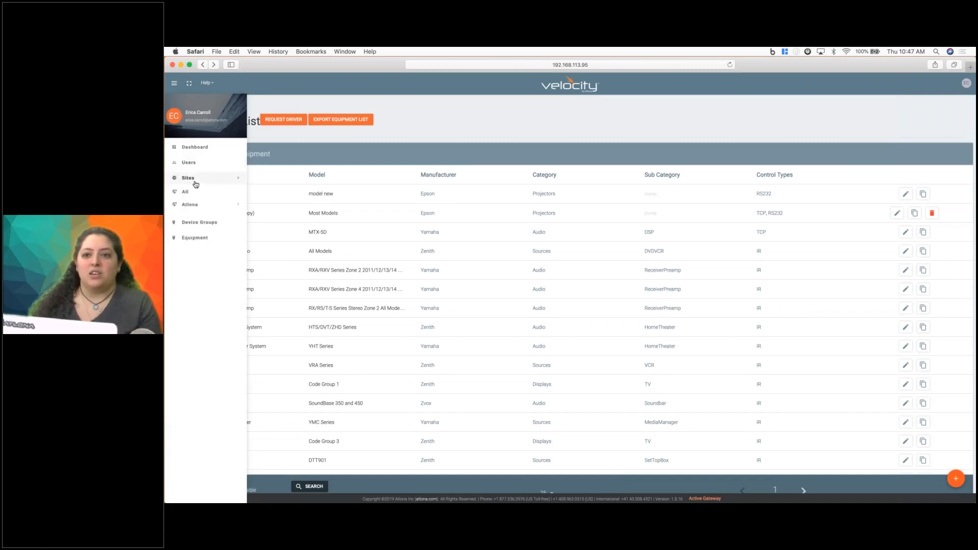
click(191, 205)
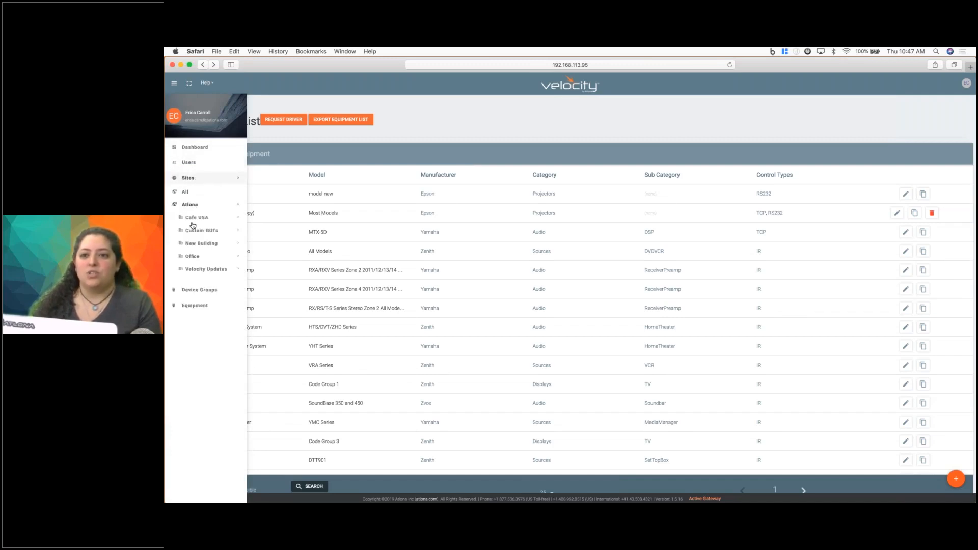
click(194, 219)
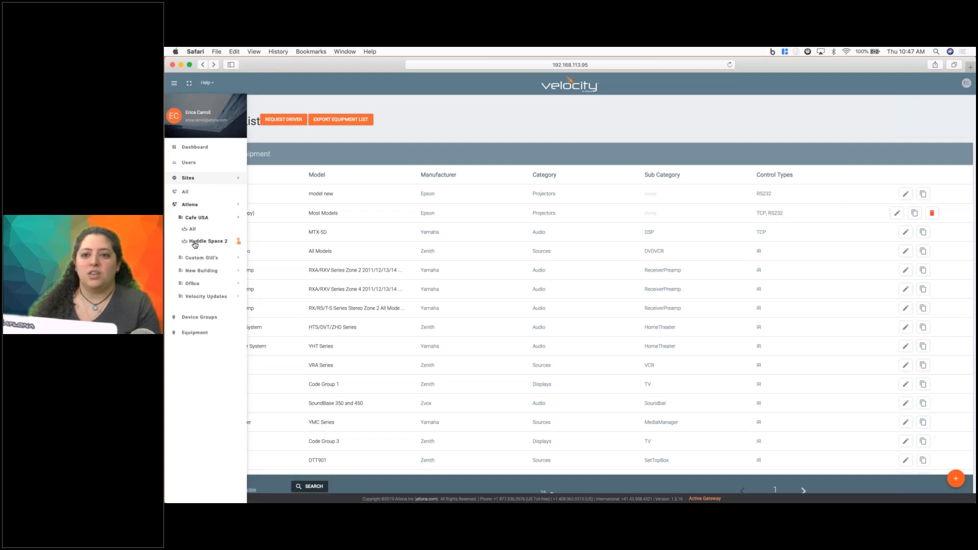
click(195, 243)
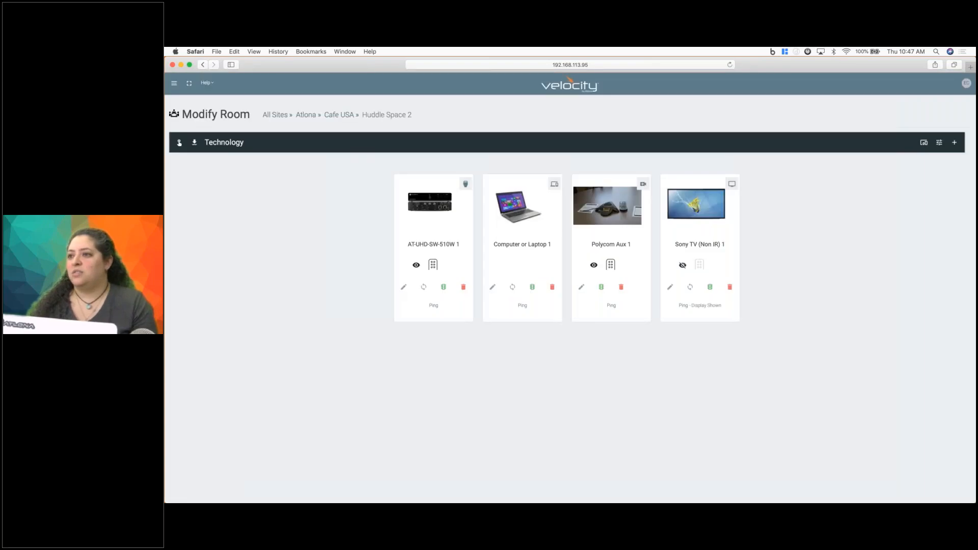
Open the equipment catalog for adding technology to Huddle Space 2, search it for epson and clear the search.
click(955, 144)
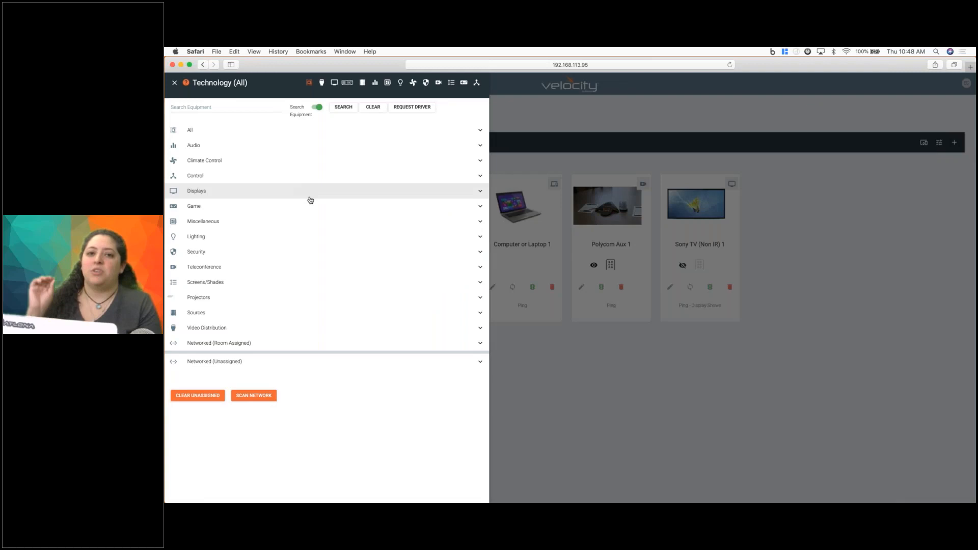
click(201, 107)
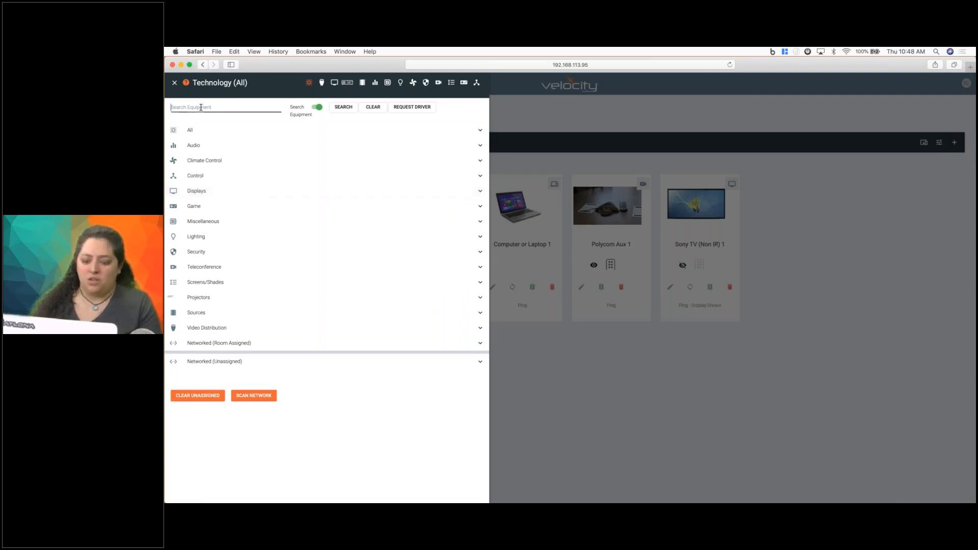
text(epson)
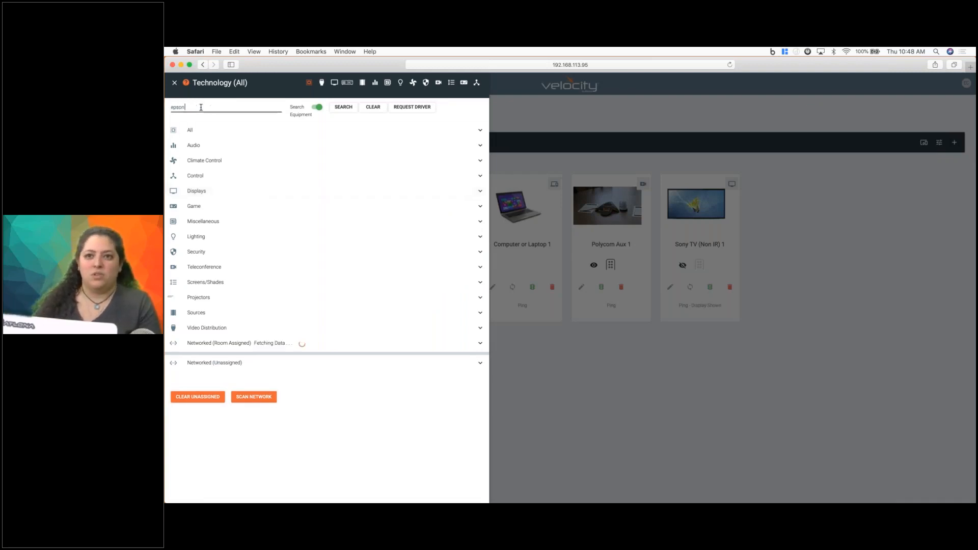
key(Return)
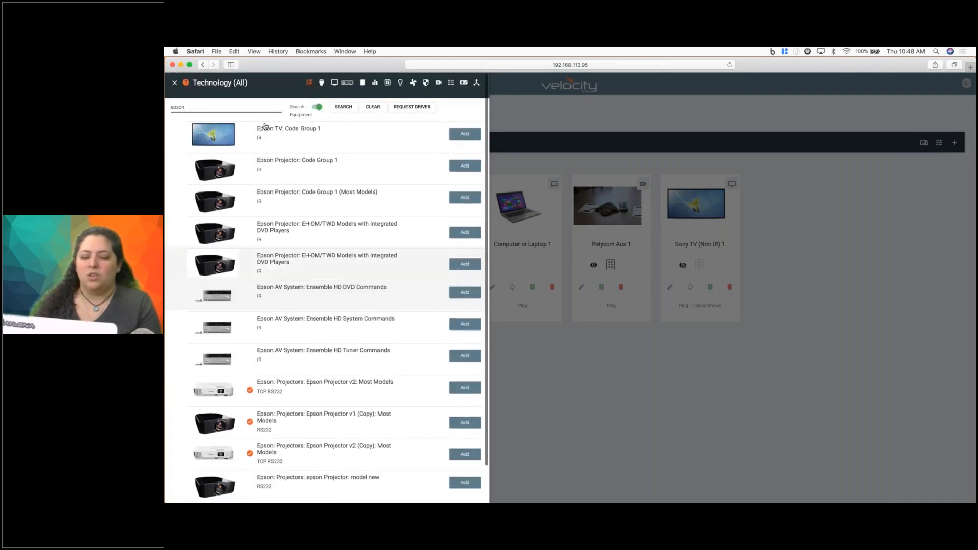
double_click(213, 108)
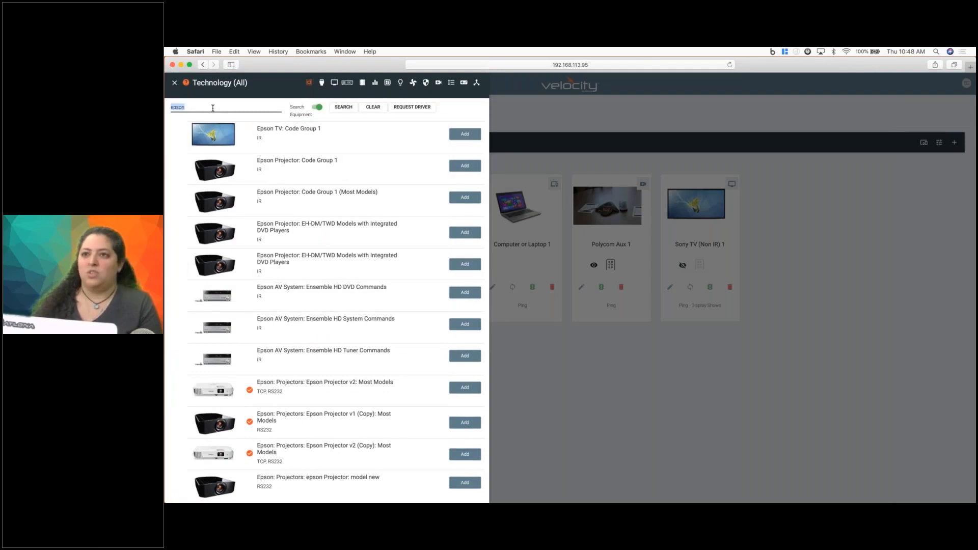
key(BackSpace)
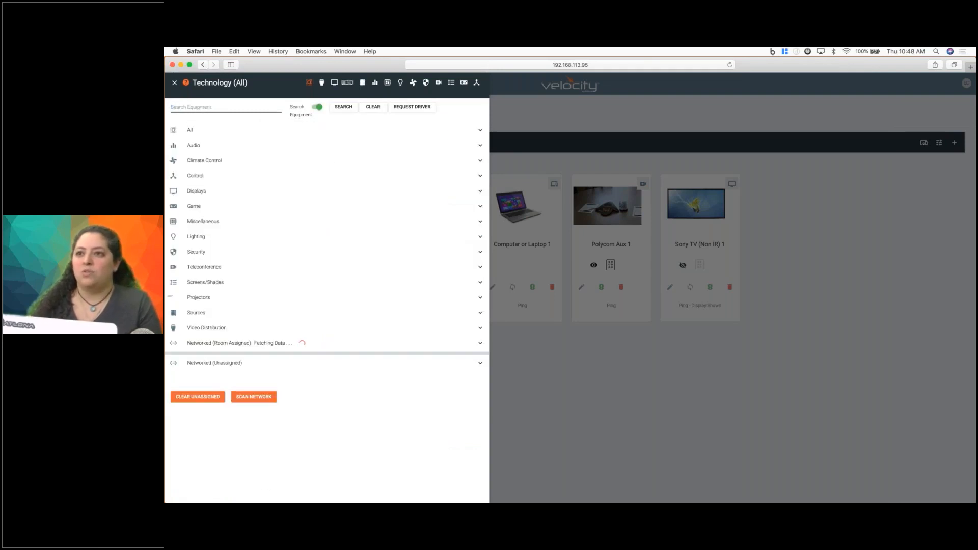
Add the custom epson Projector: model new from the Epson projectors to Huddle Space 2.
click(346, 83)
click(237, 298)
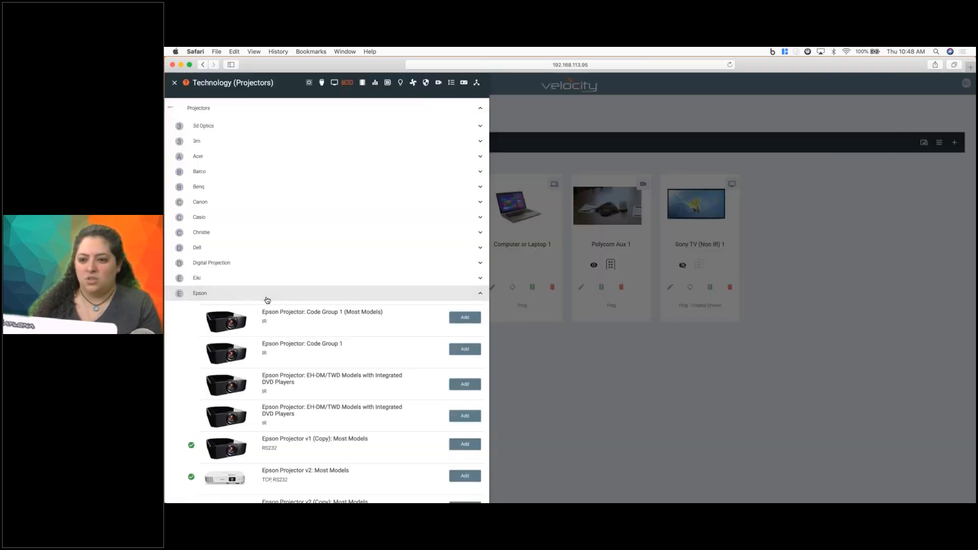
scroll(300, 400, down, 2)
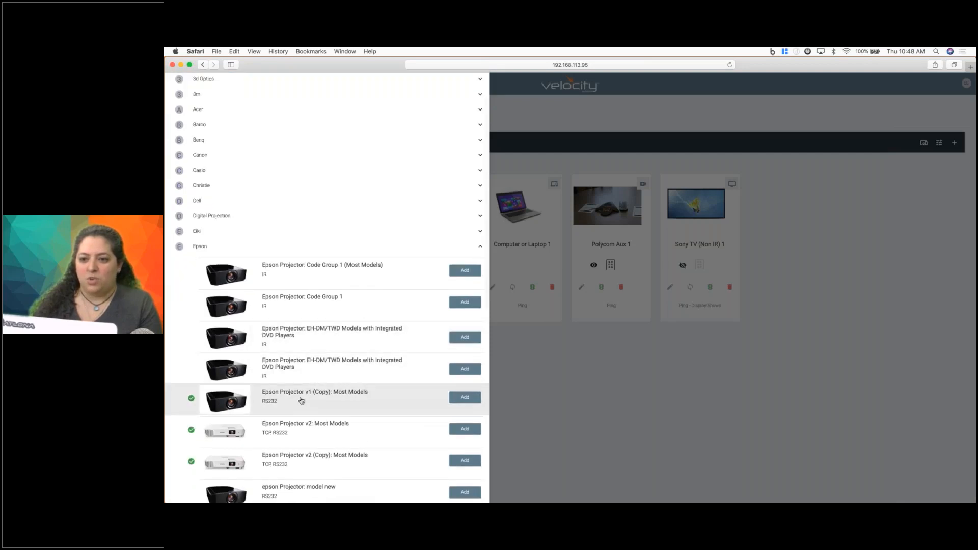
scroll(302, 400, down, 5)
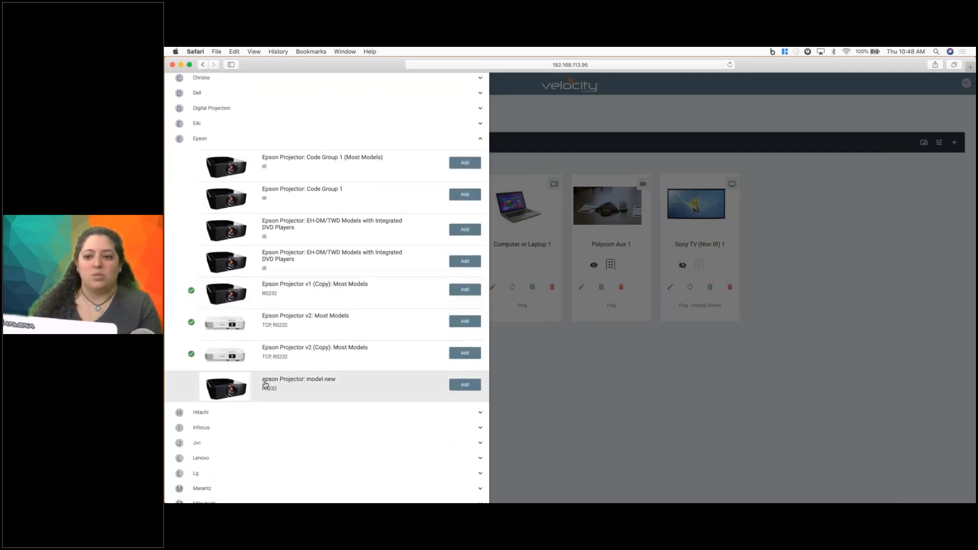
click(464, 385)
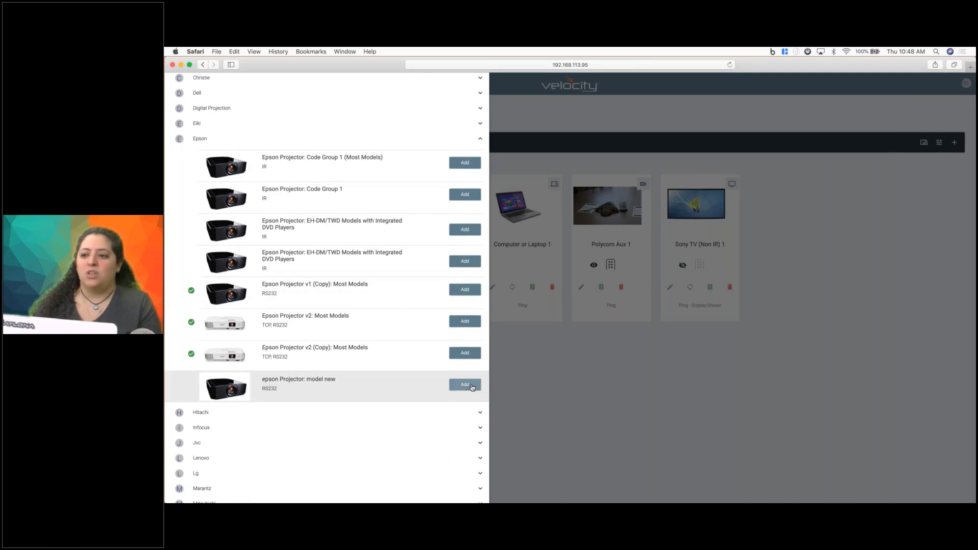
Connect the DIGITAL video input of epson Projector 1 to the AT-UHD-SW-510W 1 HDBaseT output and save the equipment.
click(679, 398)
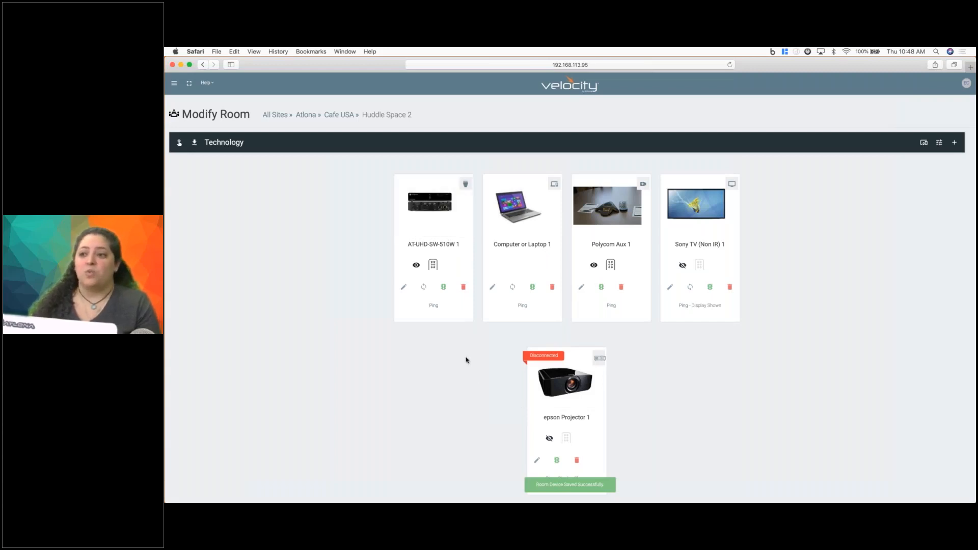
click(536, 460)
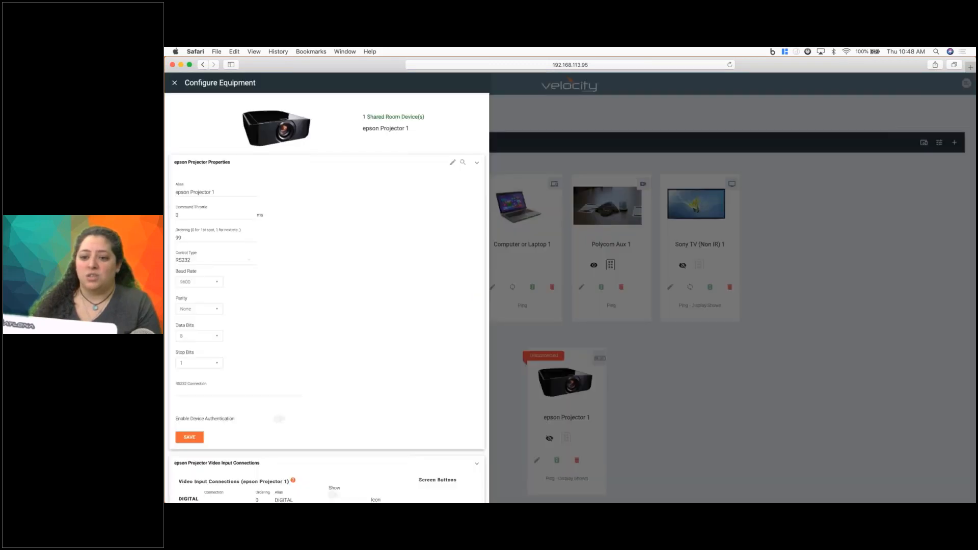
scroll(326, 288, down, 5)
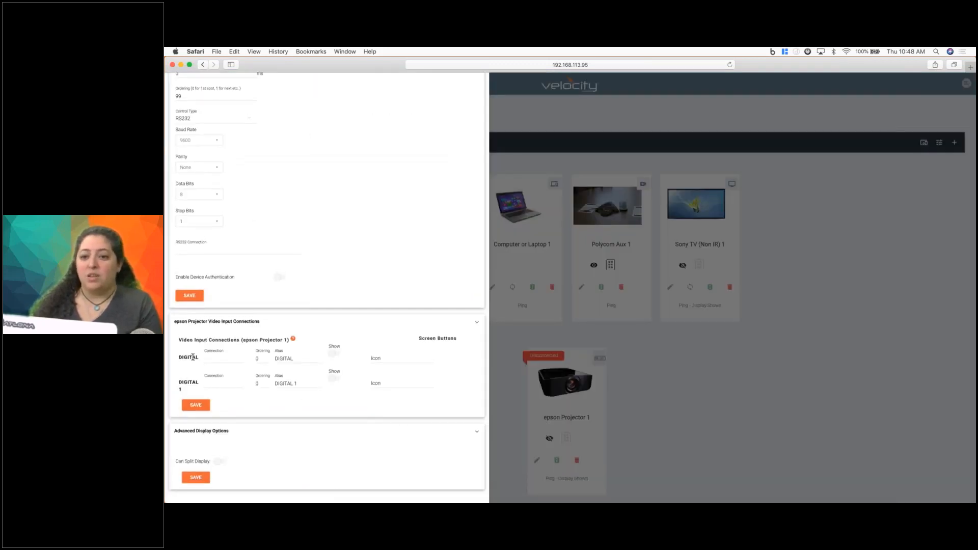
click(229, 364)
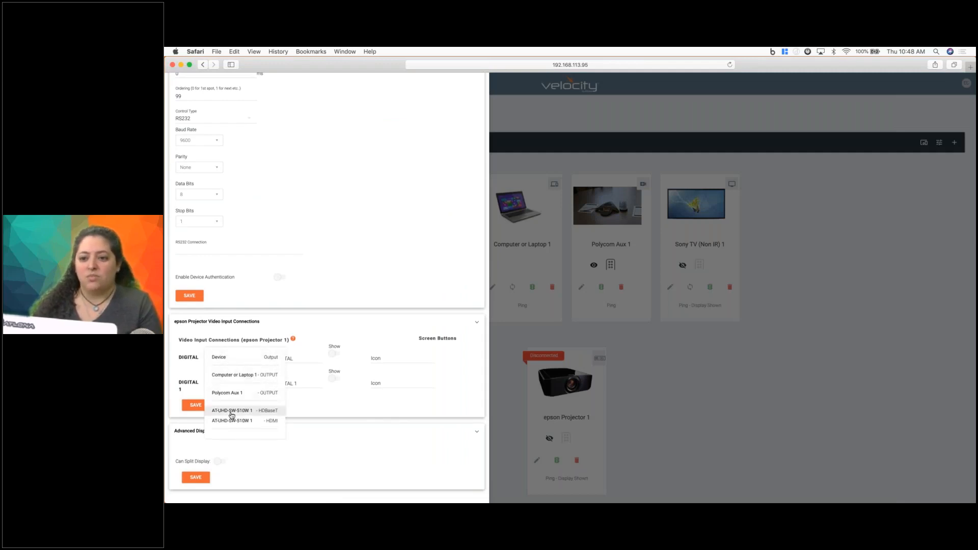
click(231, 410)
click(196, 405)
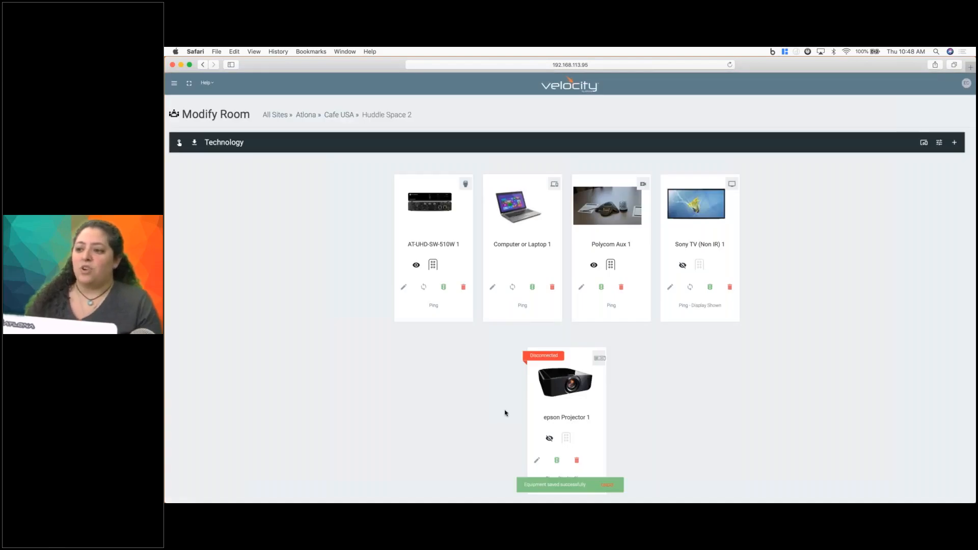
Open the Huddle Space 2 control page and try to send the Presenter Laptop source to epson Projector 1.
click(180, 144)
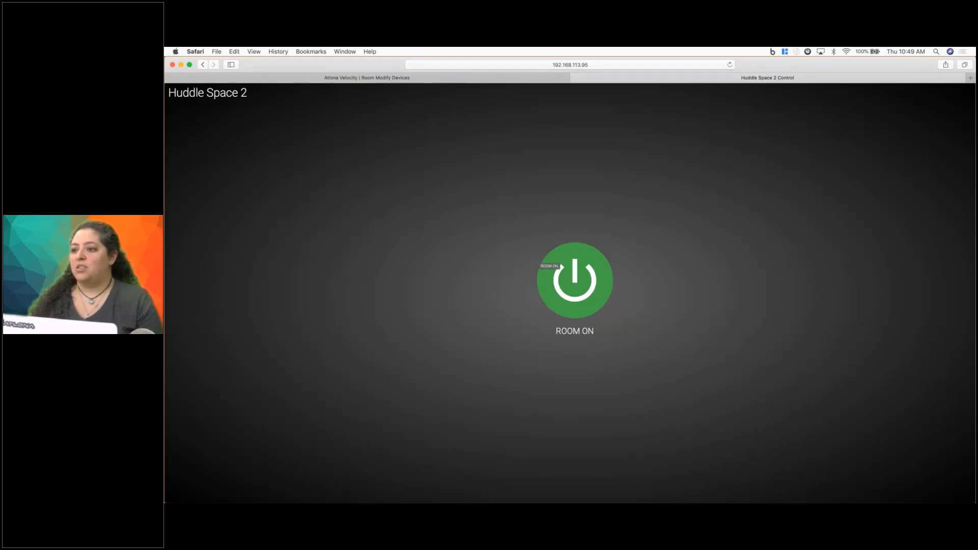
click(561, 267)
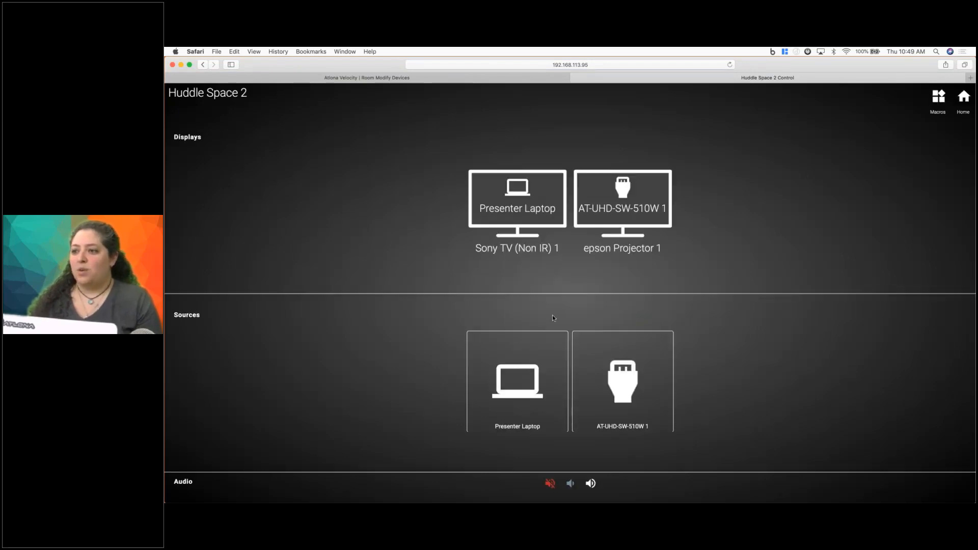
click(567, 294)
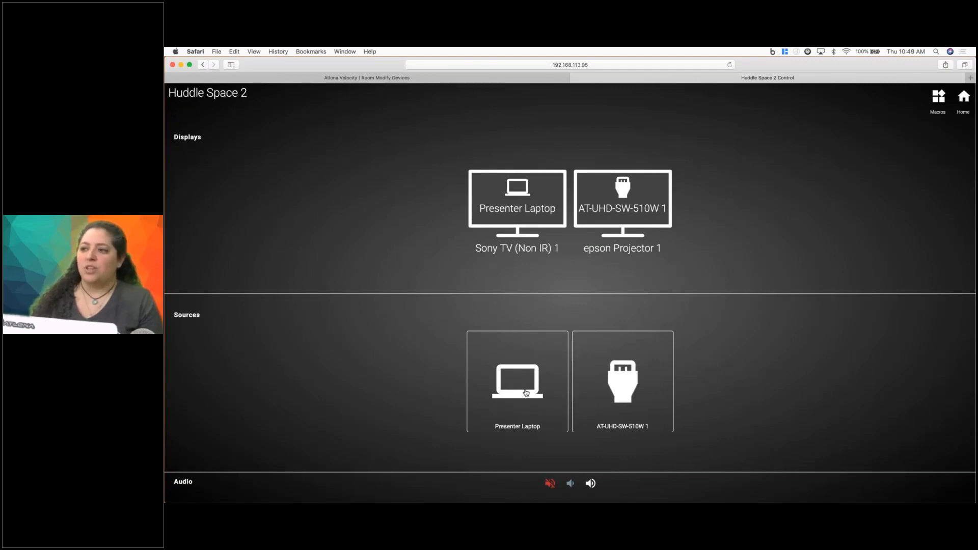
drag(526, 392, 611, 208)
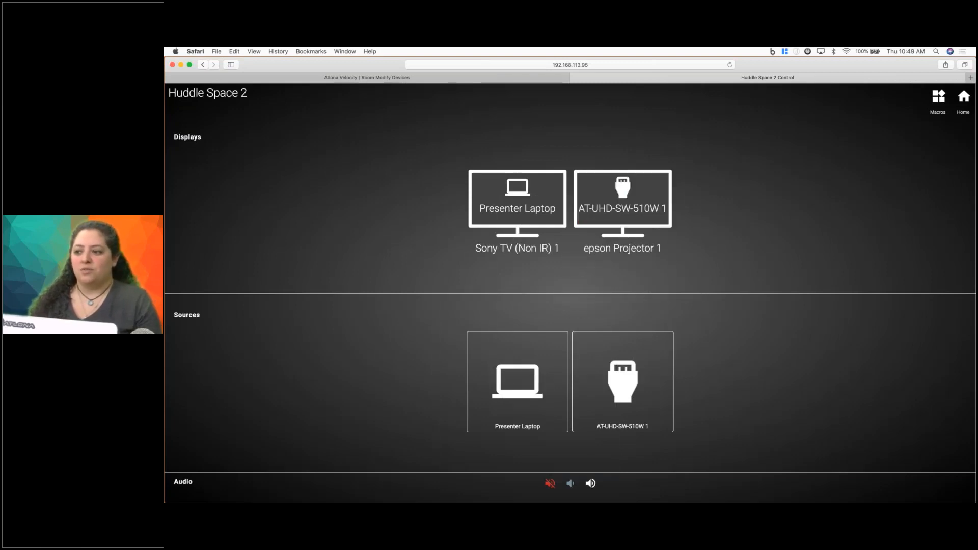
click(639, 220)
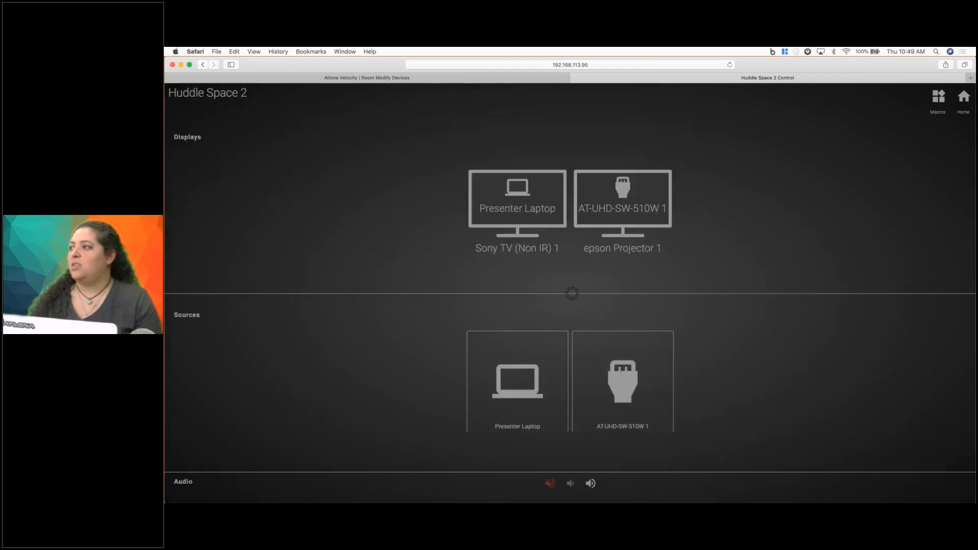
Return to the Huddle Space 2 technology and add the unassigned networked AT-VCC as a VCC IR model.
click(370, 79)
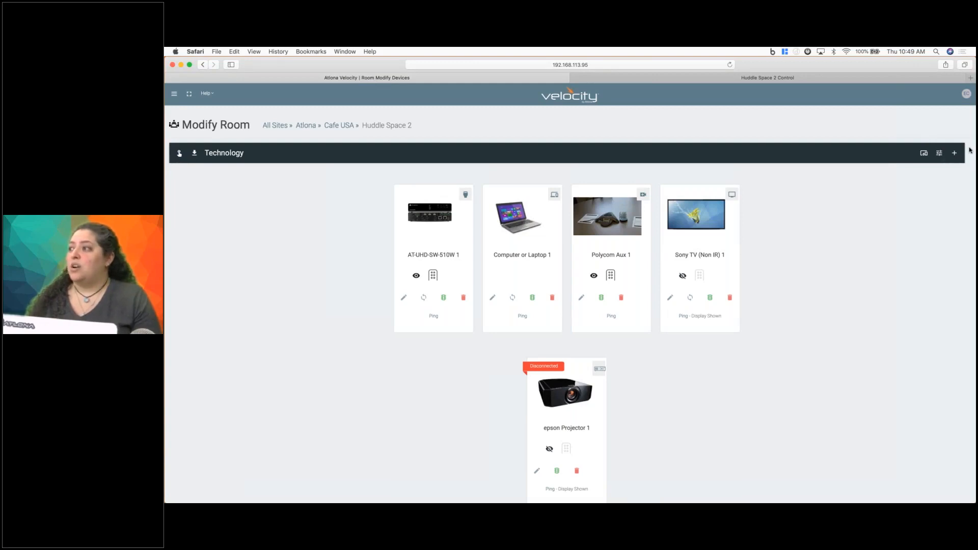
click(954, 154)
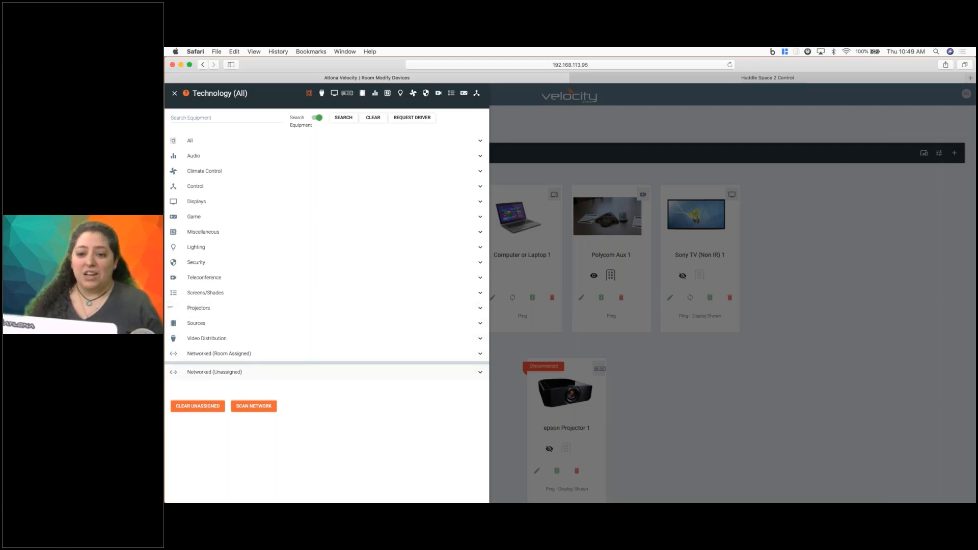
click(408, 374)
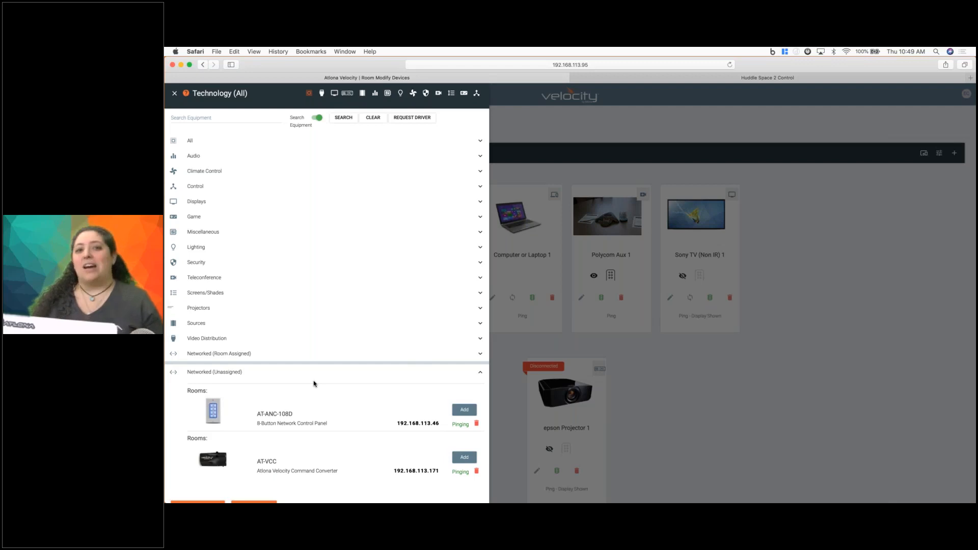
scroll(314, 383, down, 1)
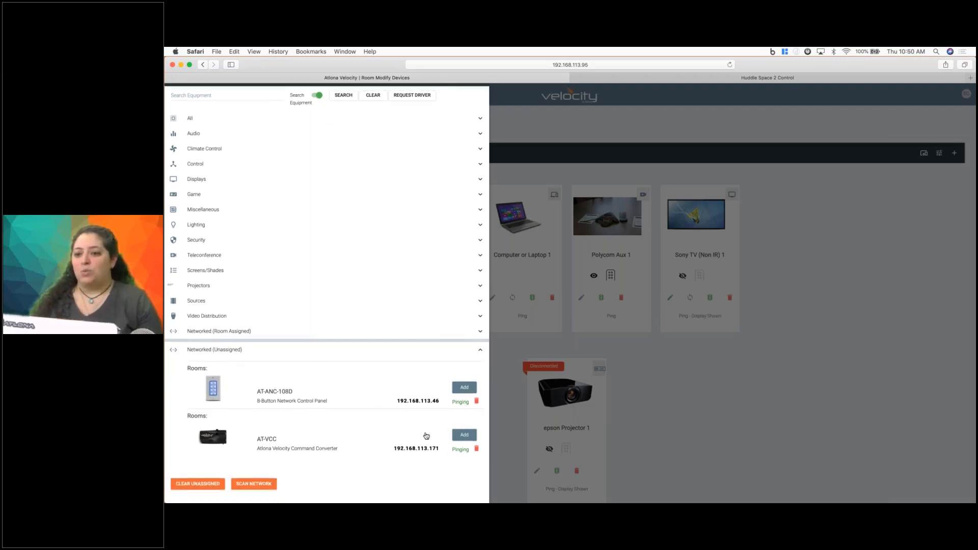
click(464, 435)
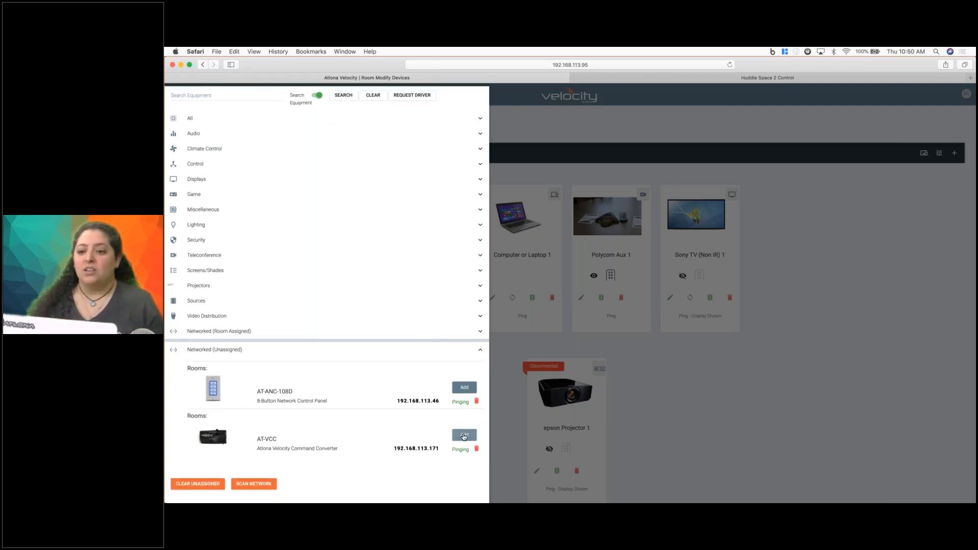
click(530, 298)
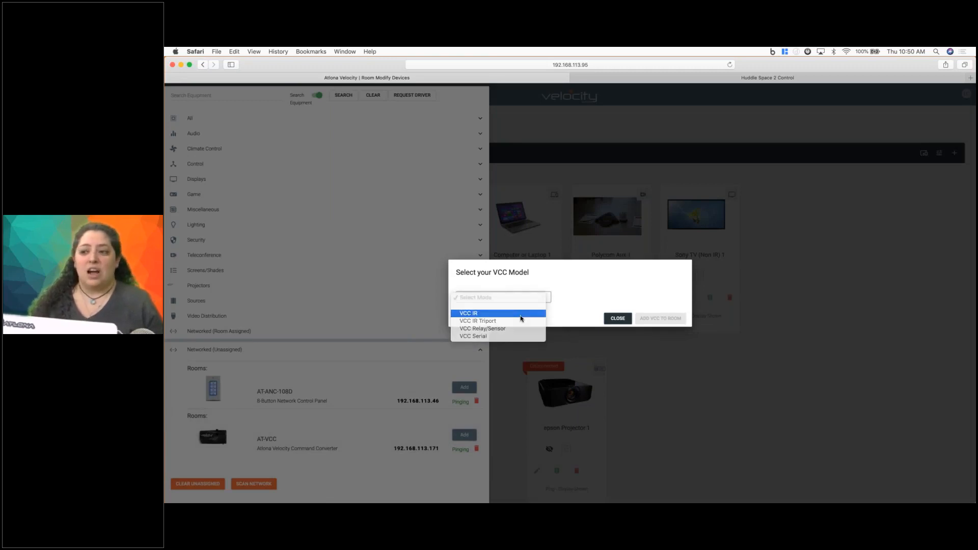
click(520, 315)
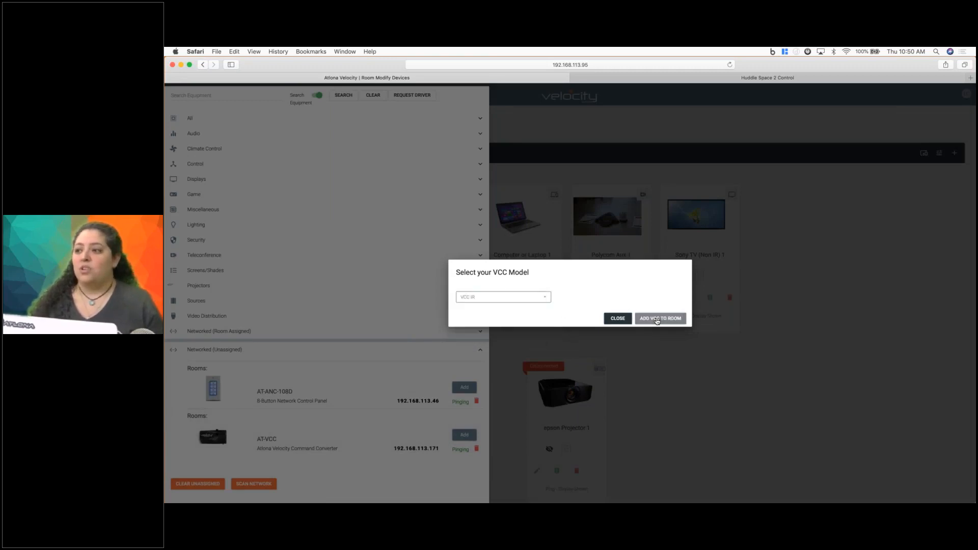
click(657, 319)
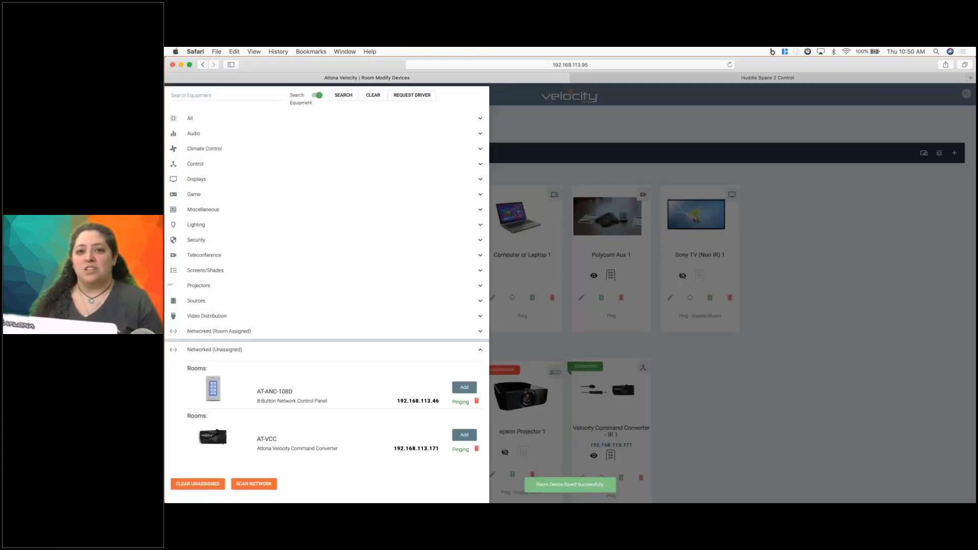
click(692, 379)
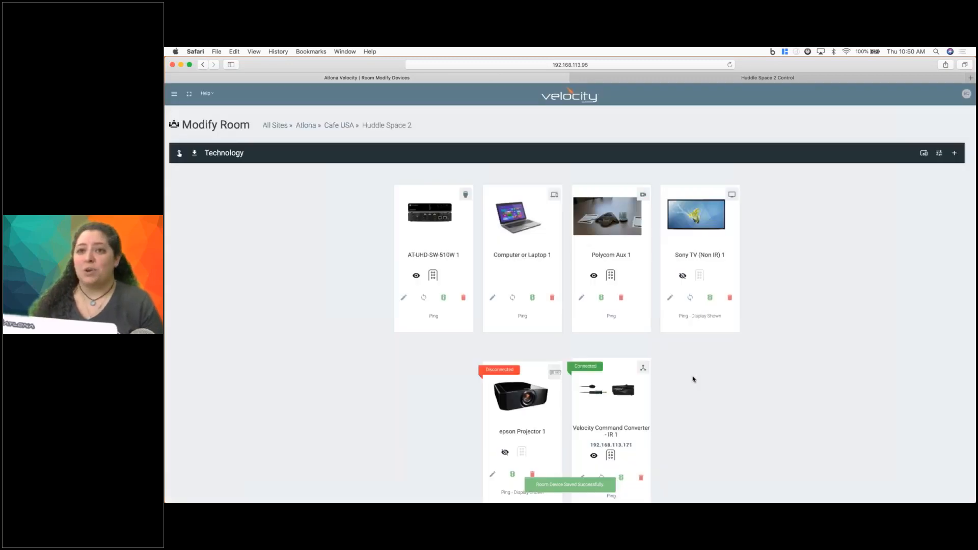
Open the commands of the epson Projector driver (model new) from the equipment list and preview the video remote.
click(173, 94)
click(195, 220)
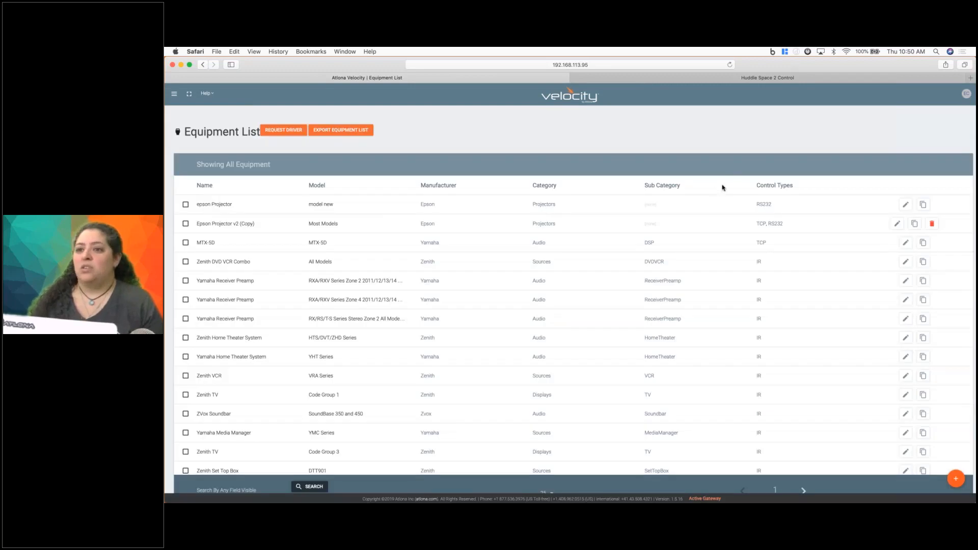
click(905, 204)
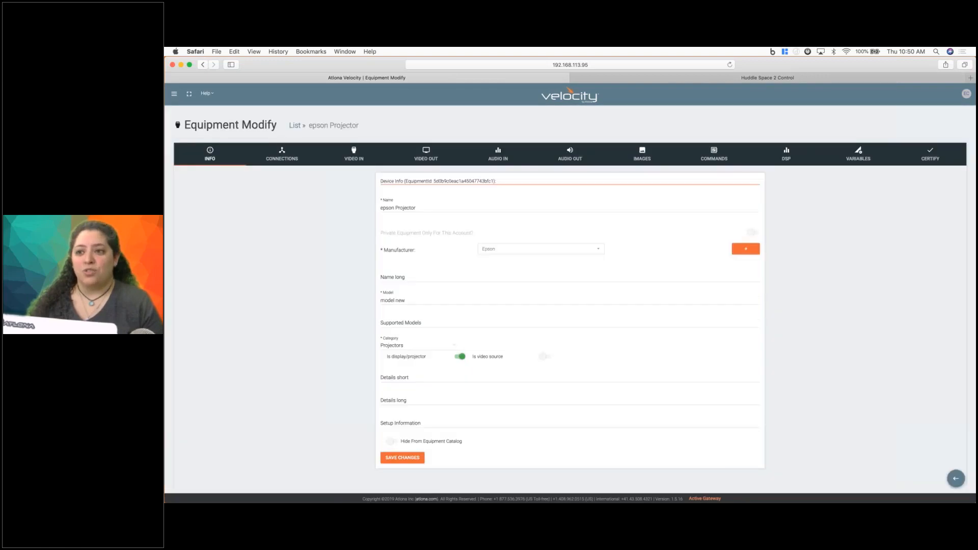
click(713, 153)
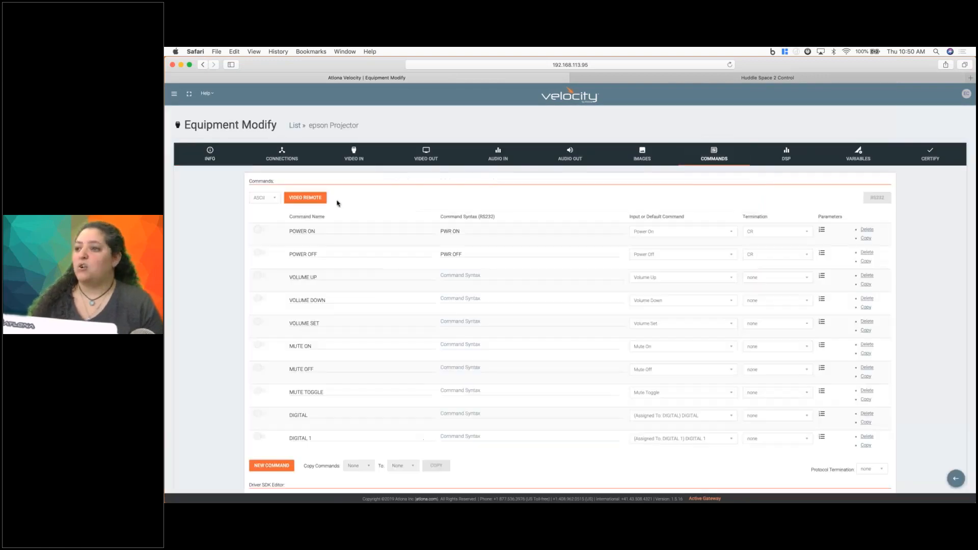
click(312, 199)
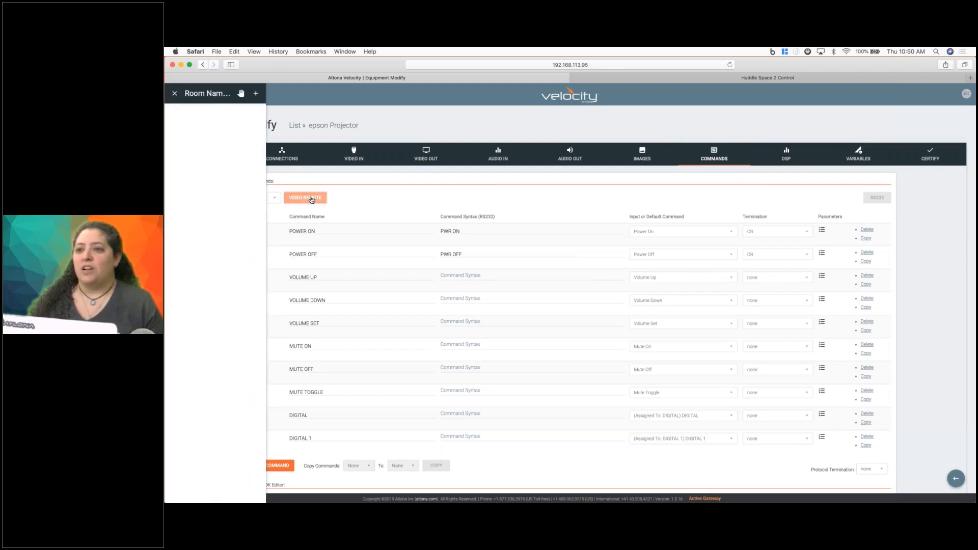
click(173, 96)
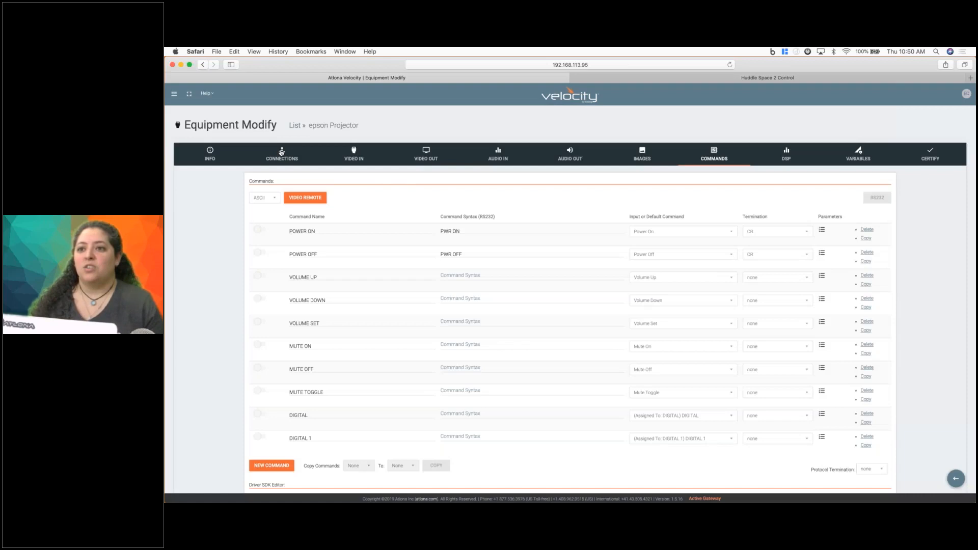
Add IR as a control type of the epson Projector driver, then show its IR commands and the available learn devices.
click(281, 152)
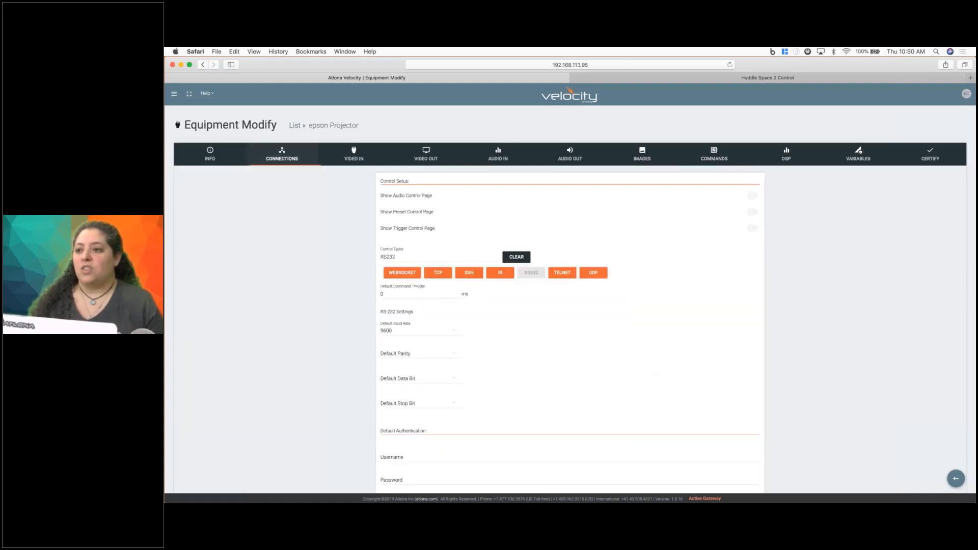
click(500, 273)
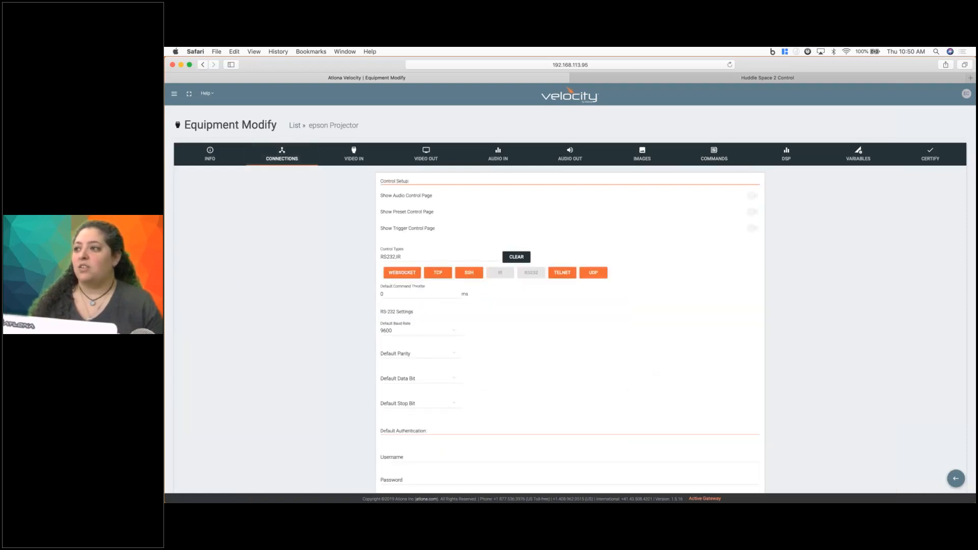
click(714, 155)
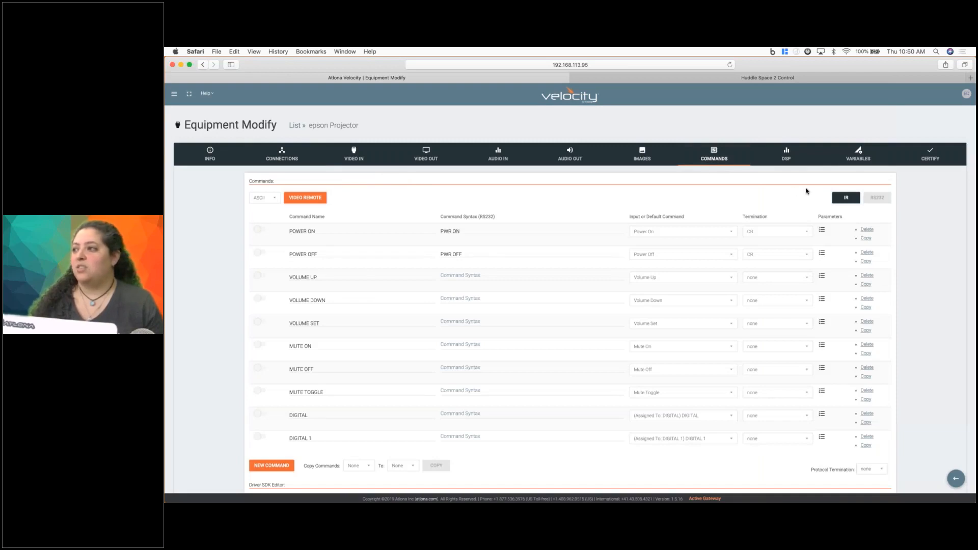
click(845, 197)
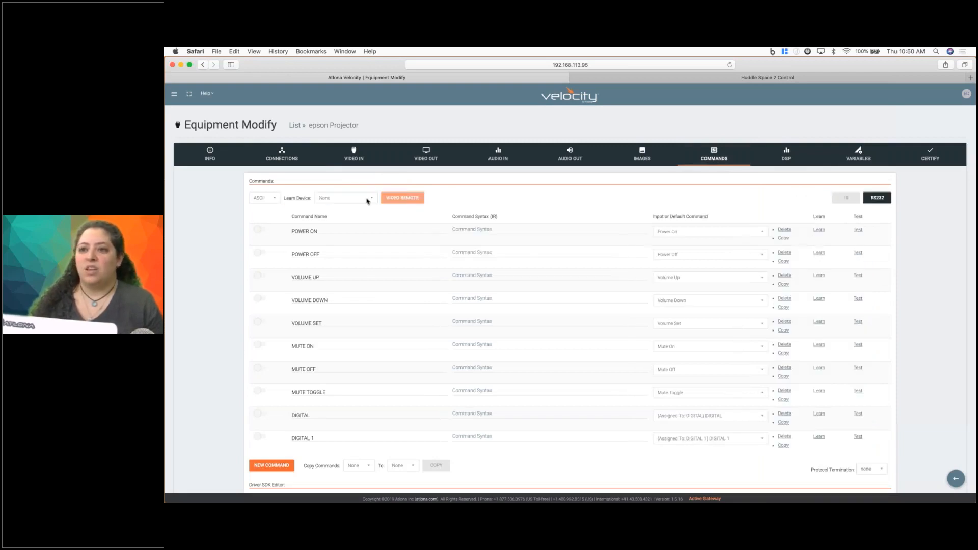
click(367, 200)
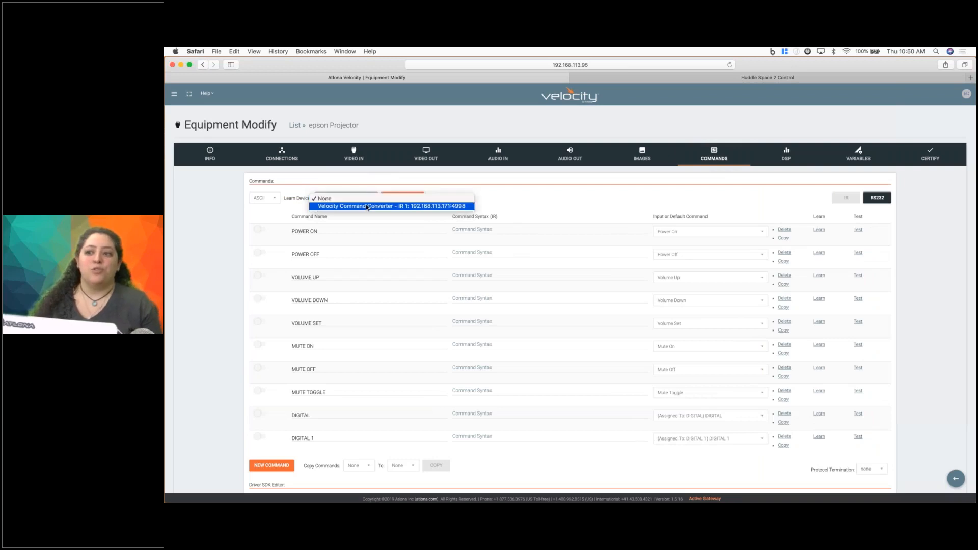
click(362, 182)
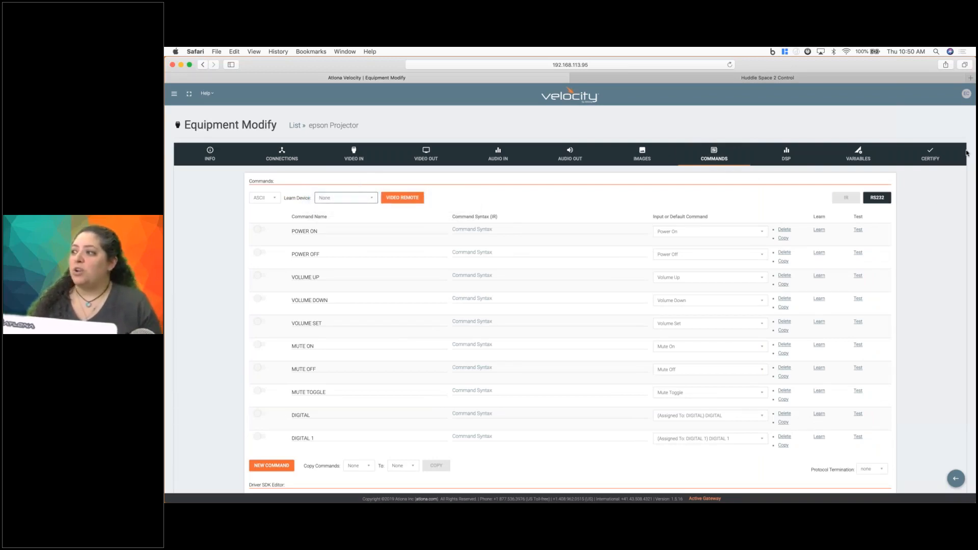
Open the commands of the New BR Player driver and choose 192.168.113.109:4998 as the learn device.
key(super+Tab)
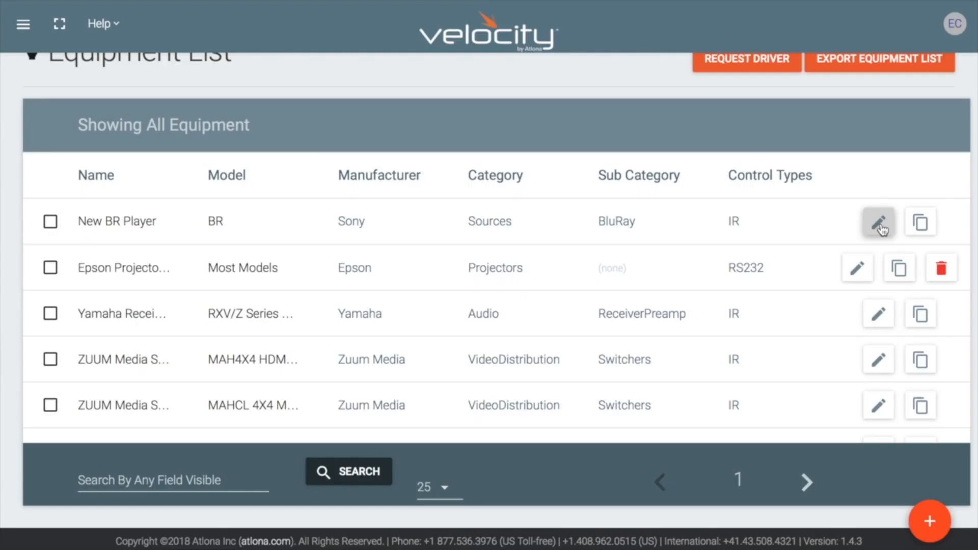
click(879, 223)
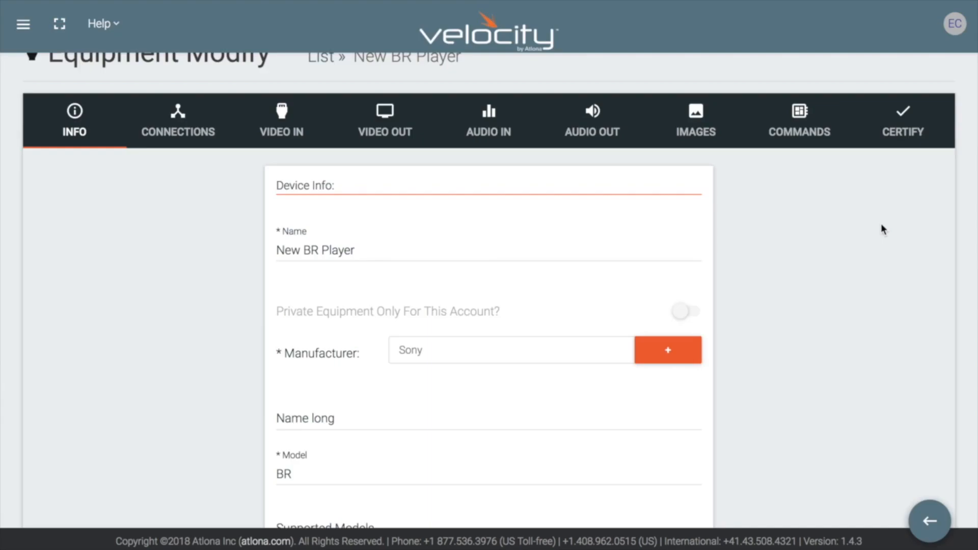
click(802, 116)
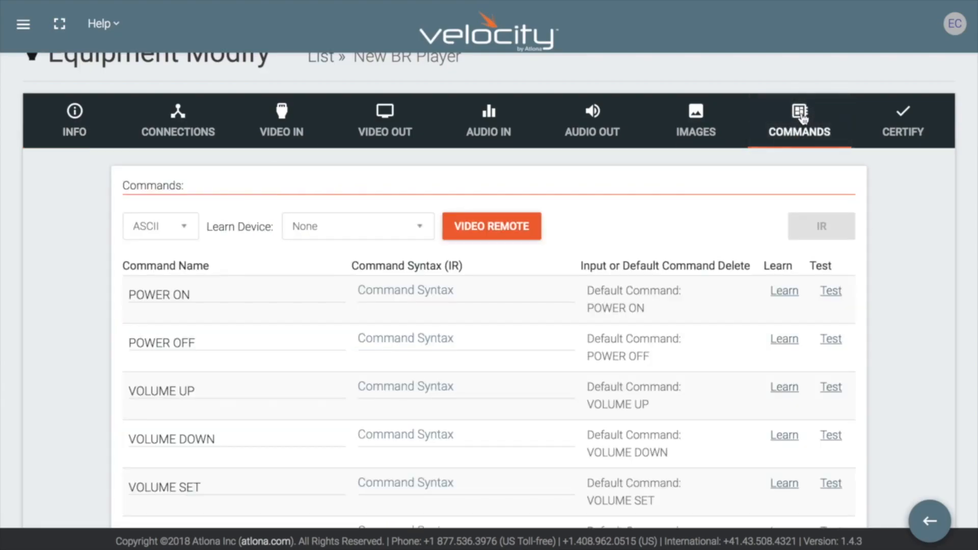
click(419, 226)
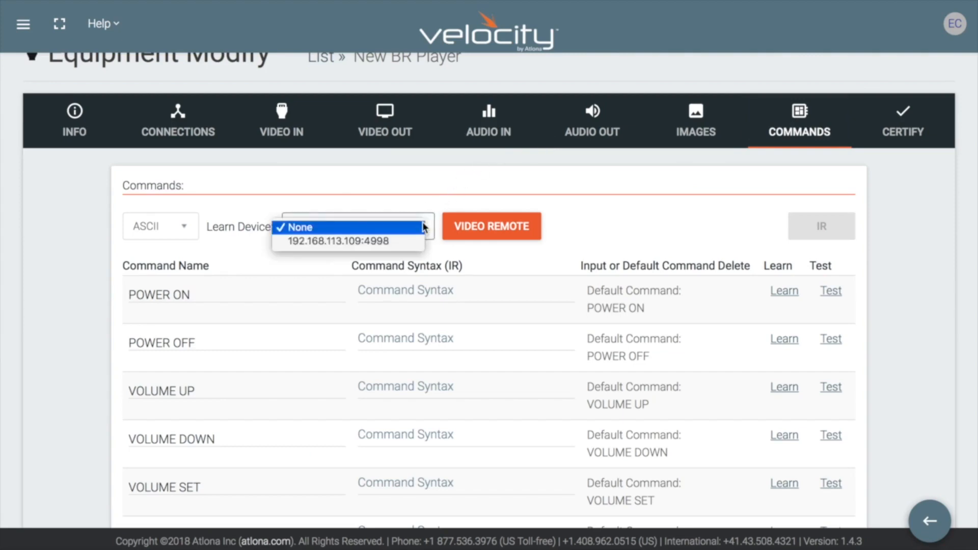
click(406, 240)
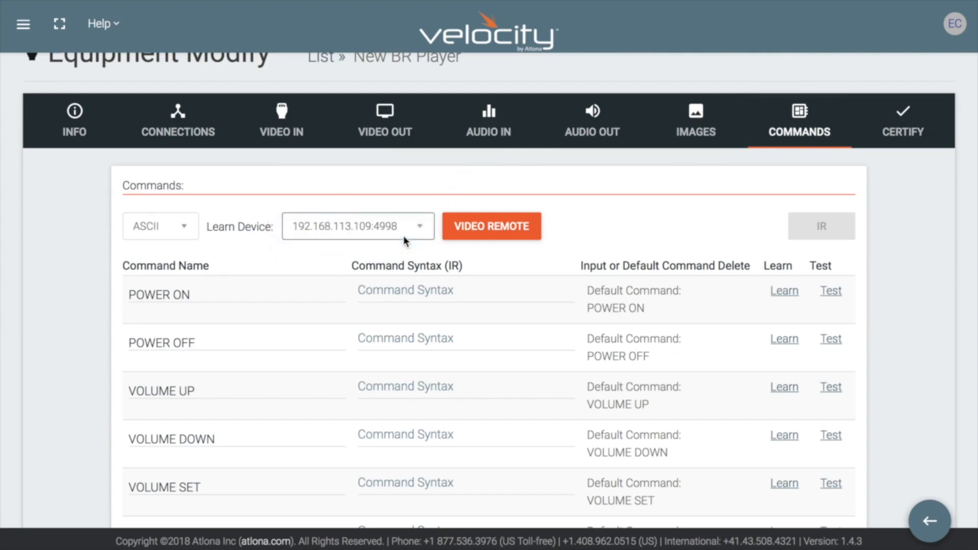
Learn the POWER ON IR command from the remote, test the learned code and accept it as the command syntax.
click(414, 285)
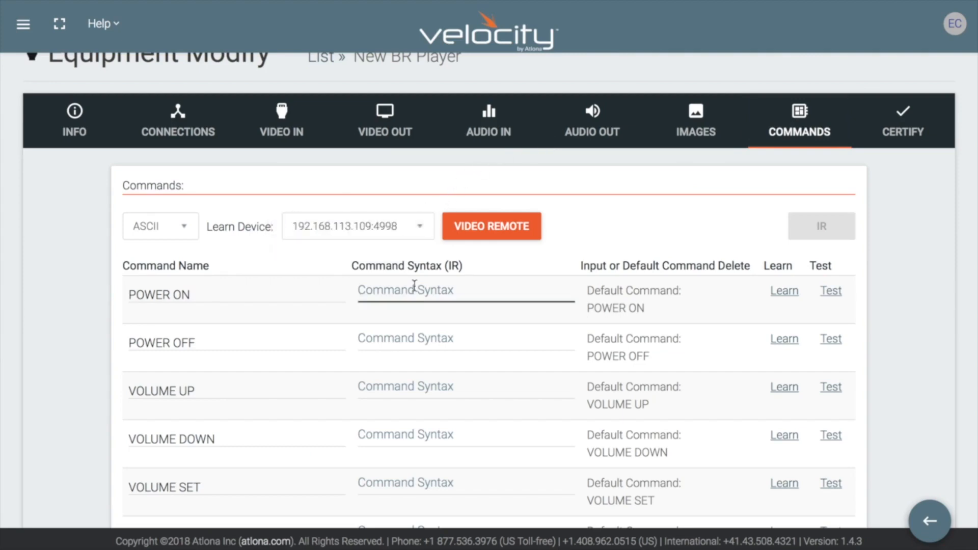
click(784, 293)
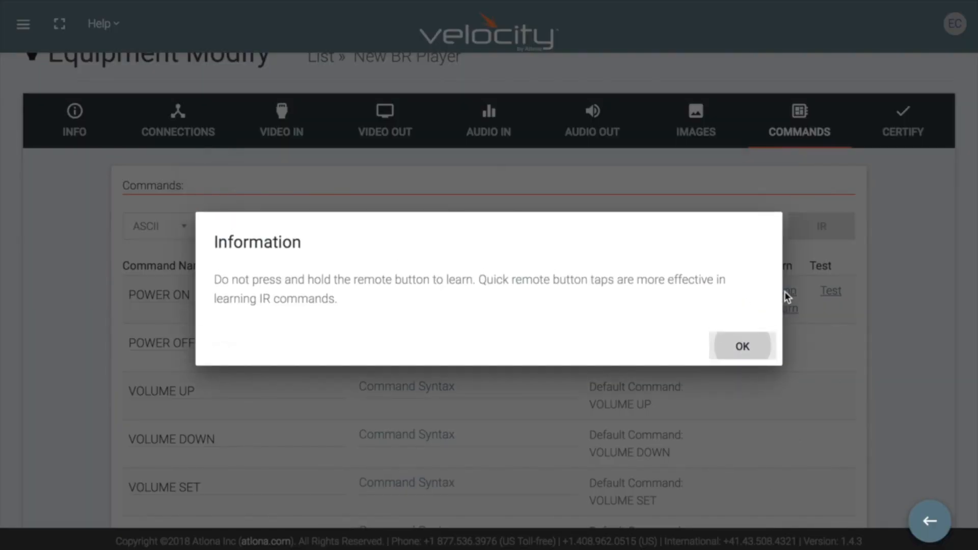
click(743, 348)
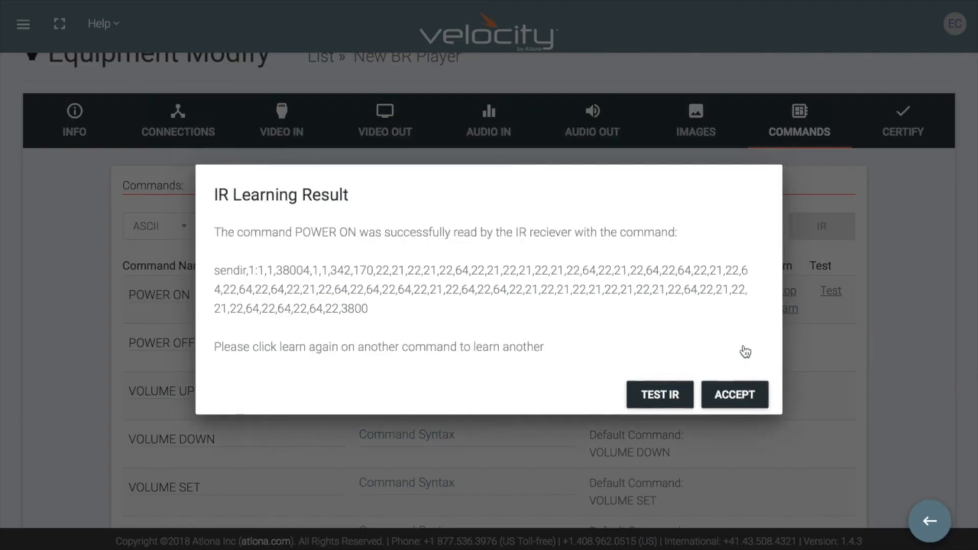
click(657, 399)
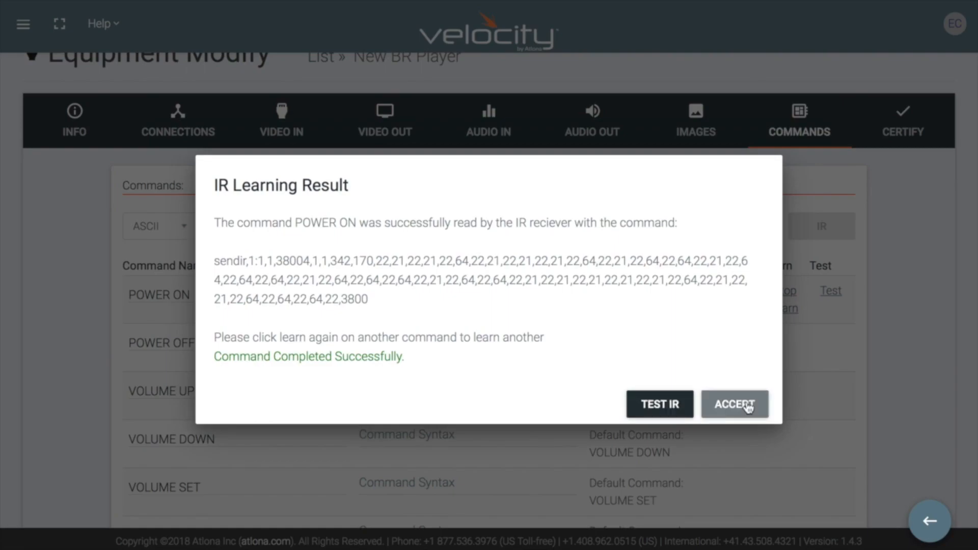
click(734, 404)
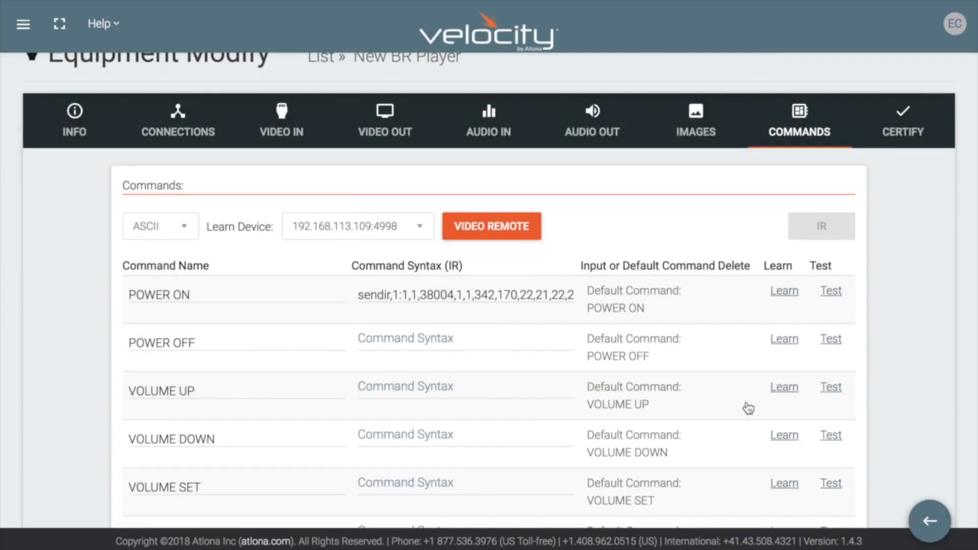
Add a button to the video remote, assigning it the POWER ON command with HEX command encoding.
click(479, 230)
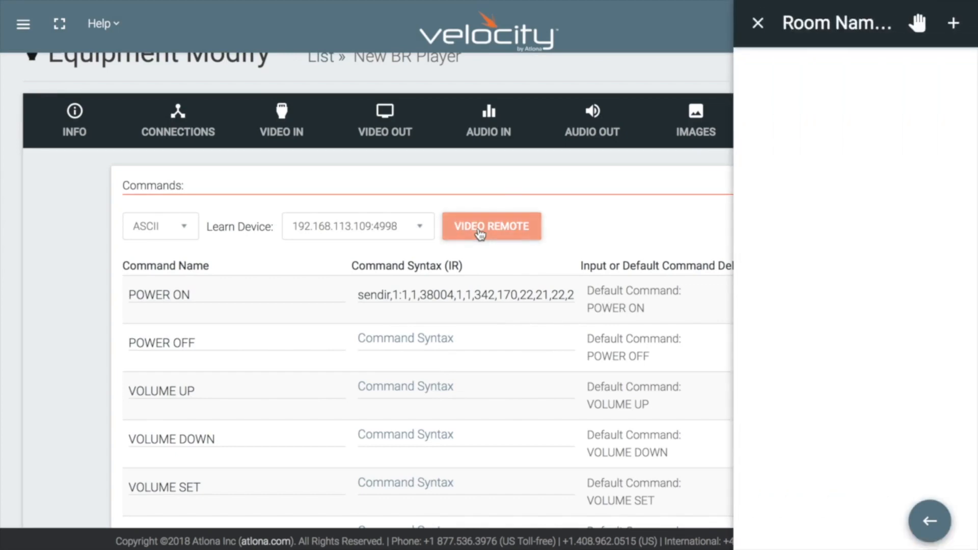
click(954, 25)
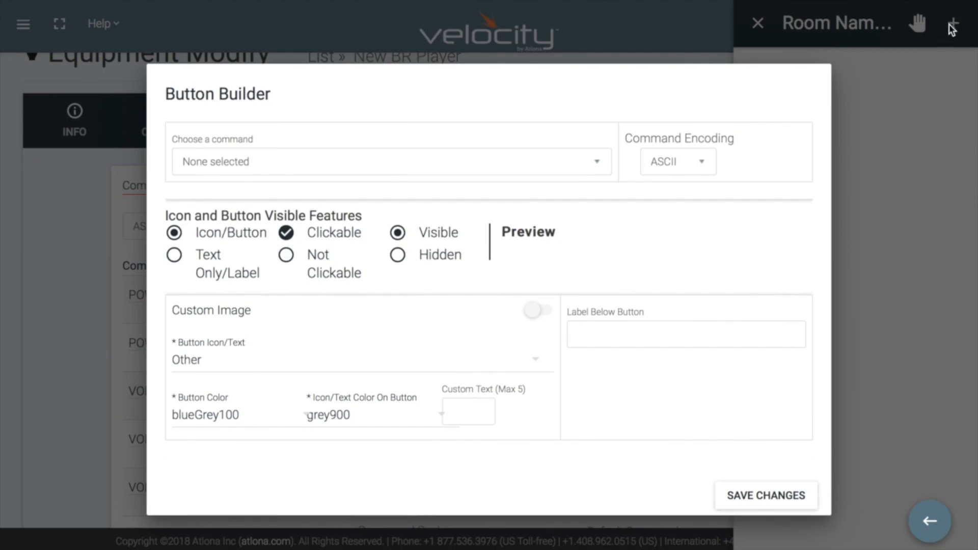
click(597, 164)
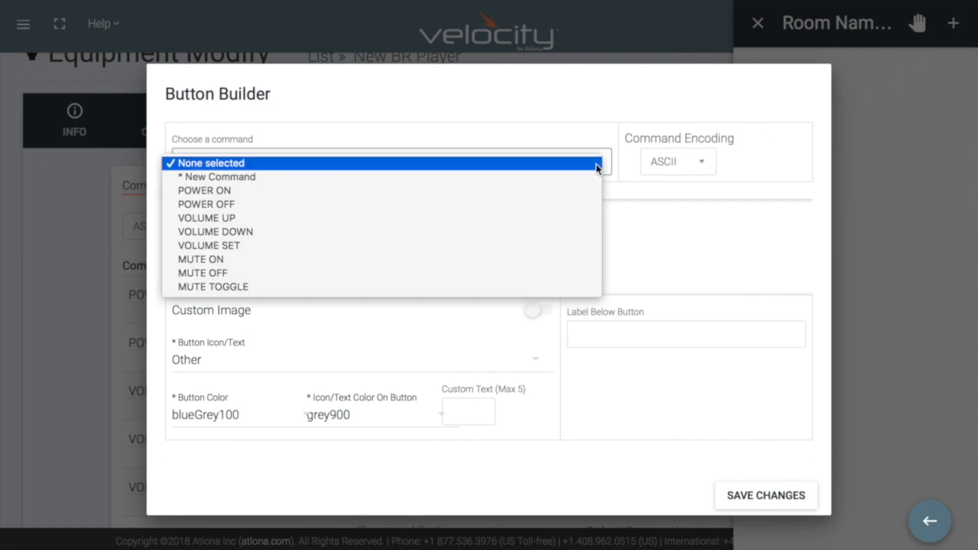
click(578, 194)
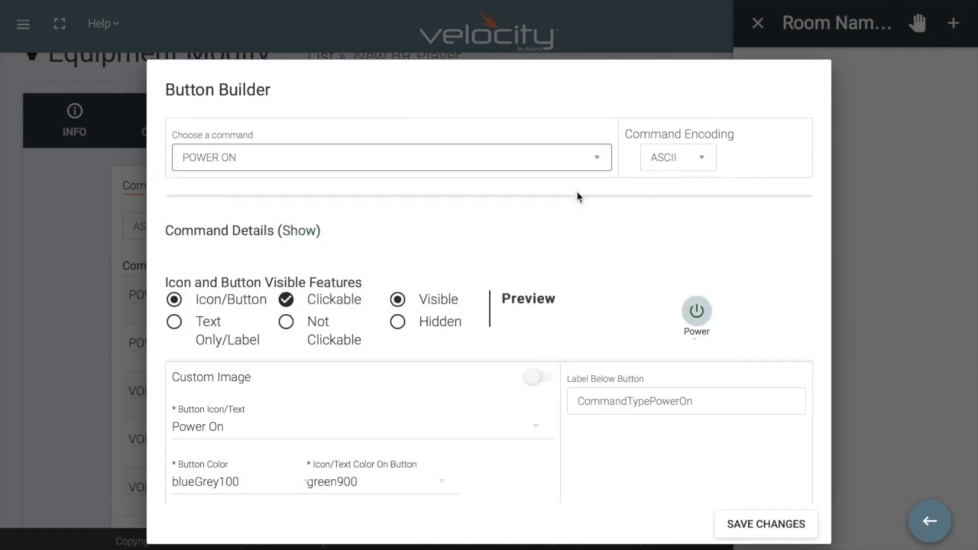
click(703, 159)
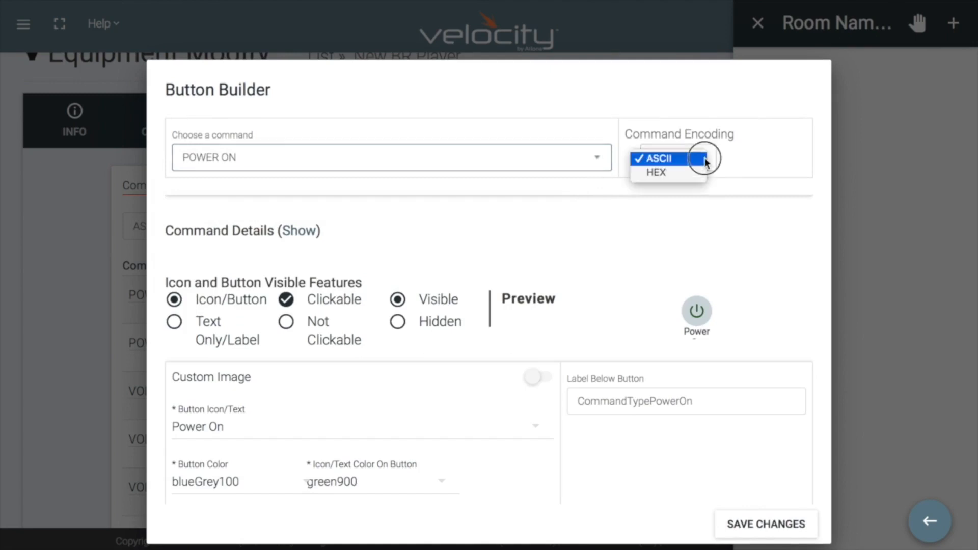
click(699, 172)
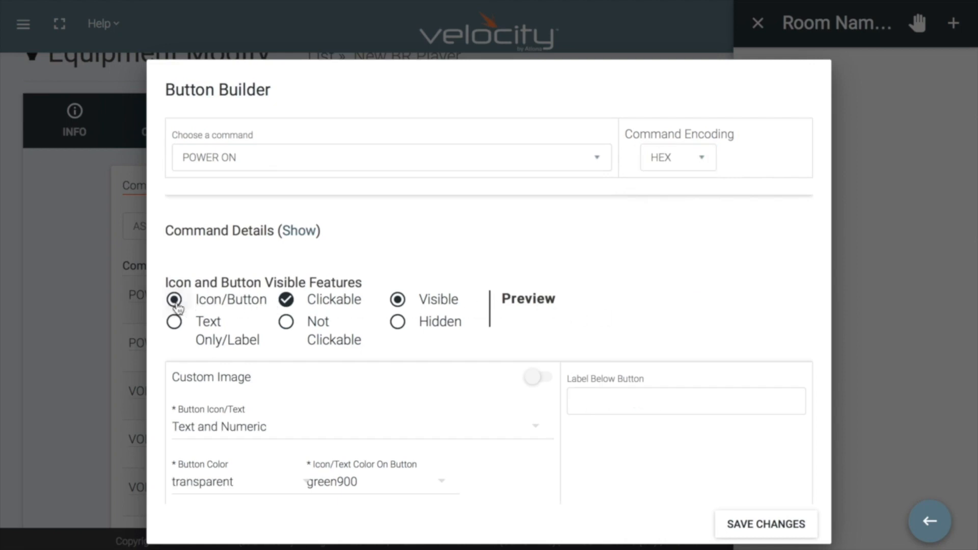
Try the Text Only/Label style and browse its text colors, returning the button to the Icon/Button style.
click(175, 329)
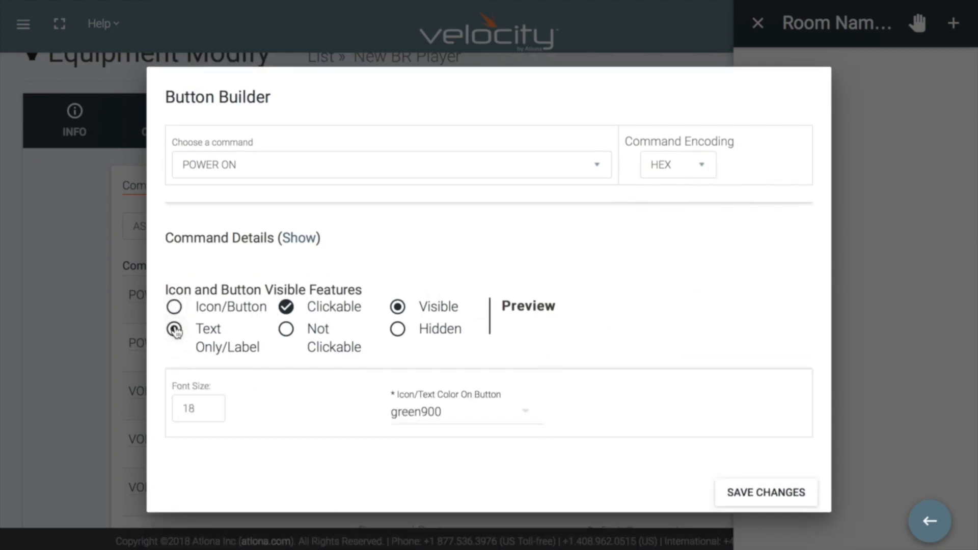
click(498, 417)
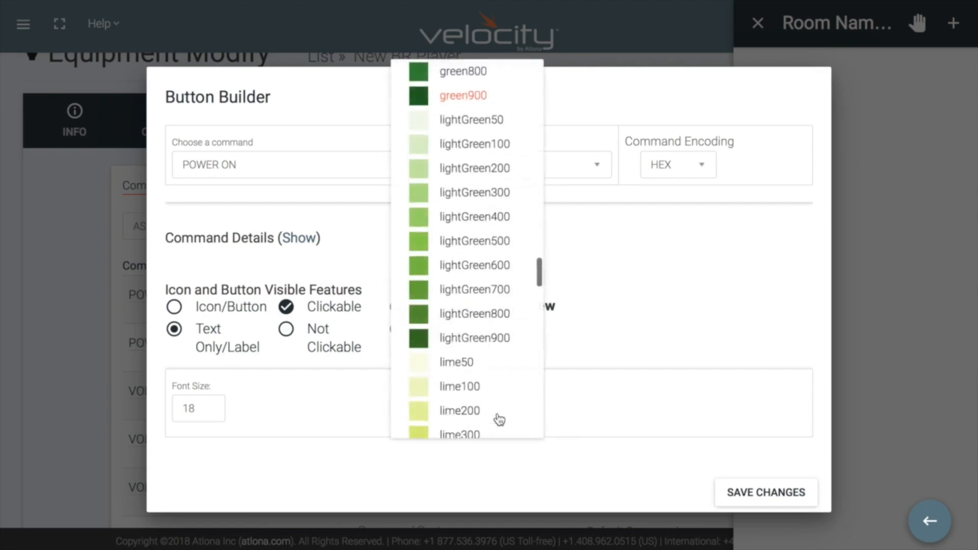
click(564, 424)
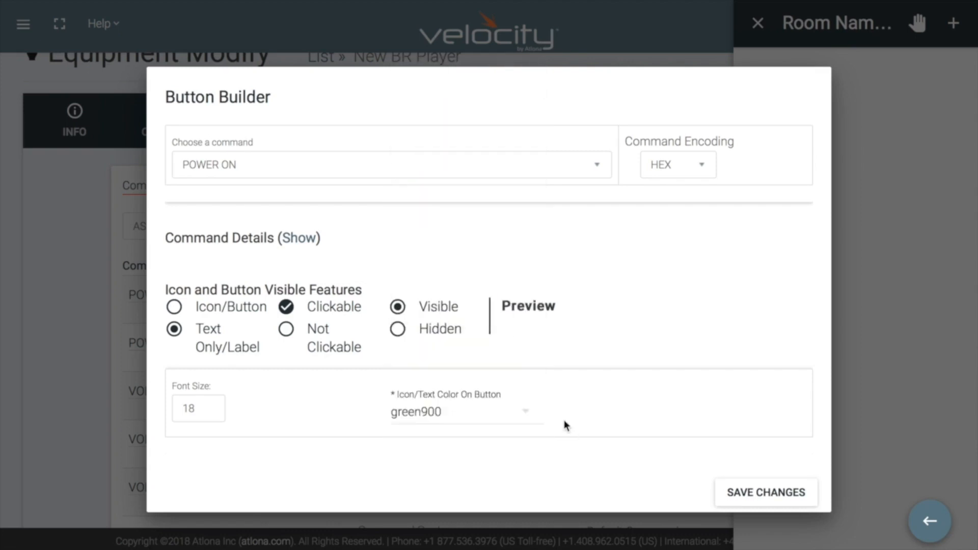
click(206, 308)
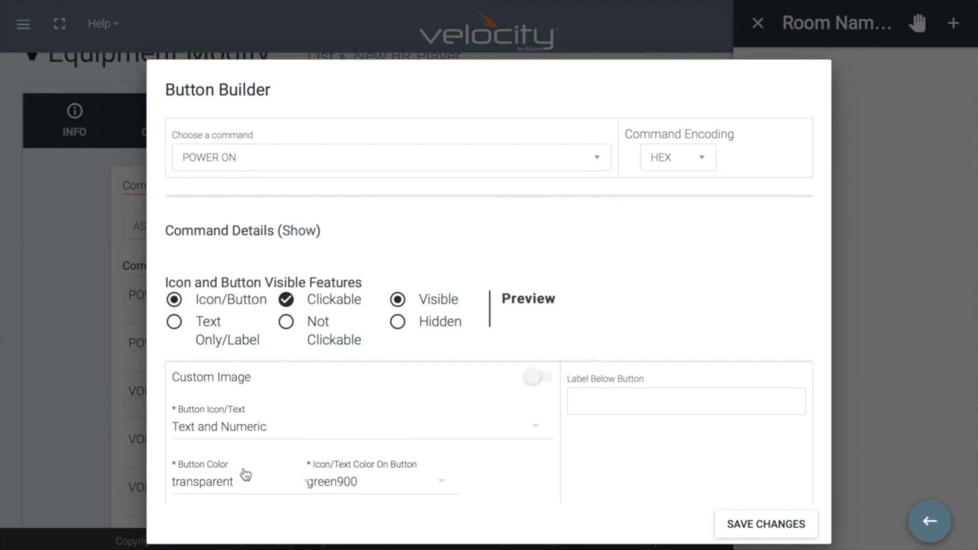
Set the button's icon to Power On from the primary TV buttons group.
click(265, 433)
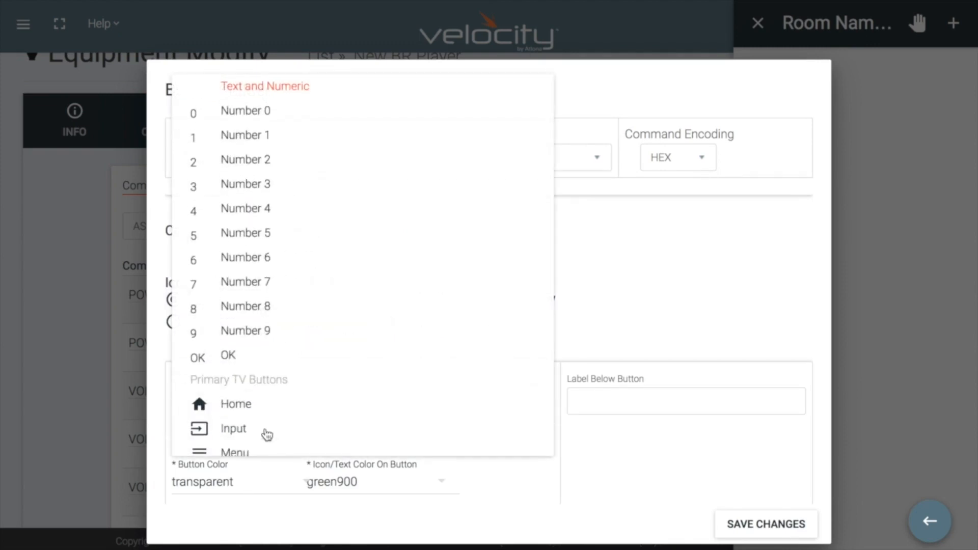
scroll(266, 434, down, 5)
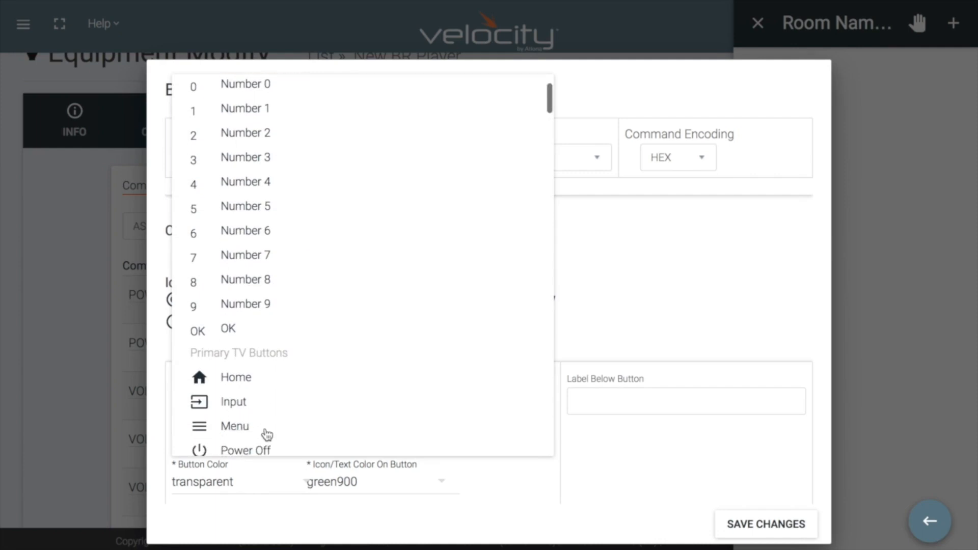
scroll(266, 432, down, 1)
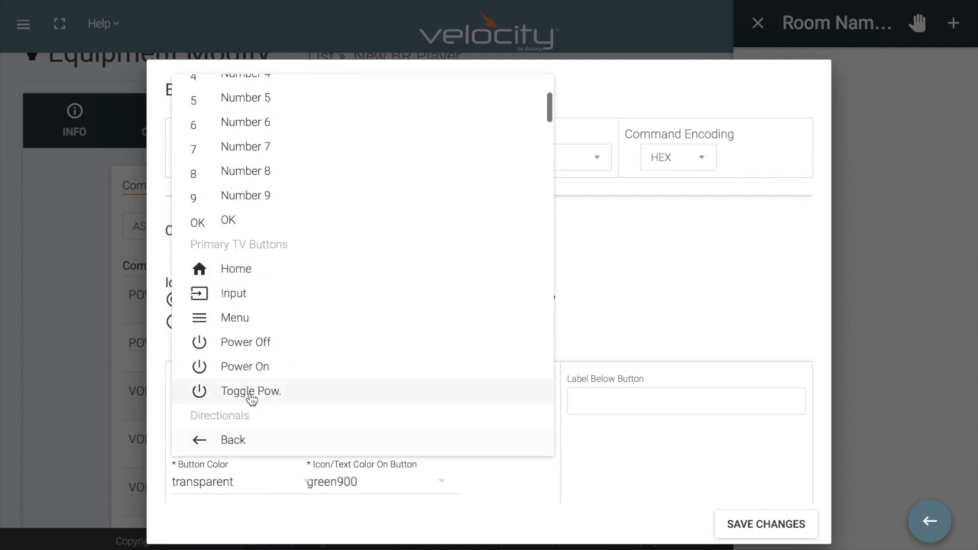
click(245, 368)
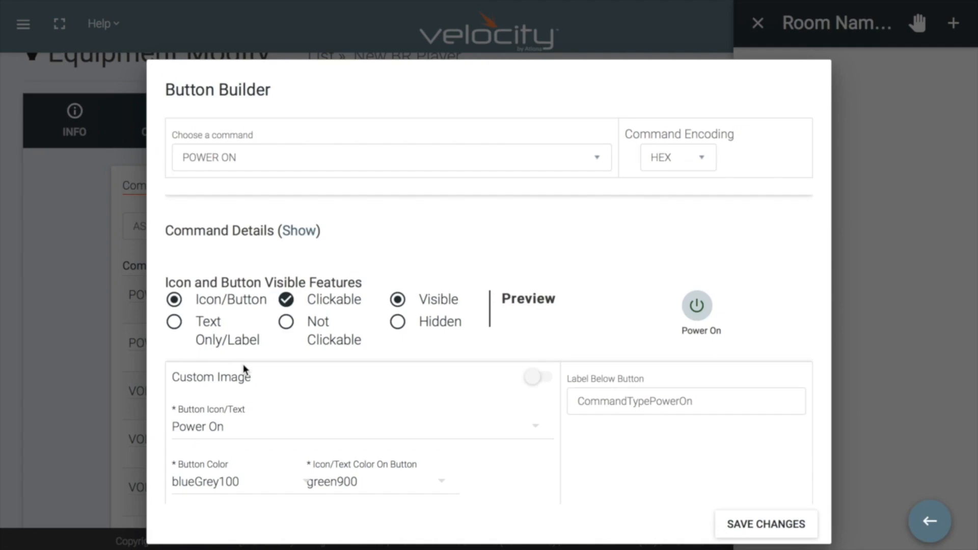
Set the button color to green200 and the icon/text color to lightGreen900.
click(247, 486)
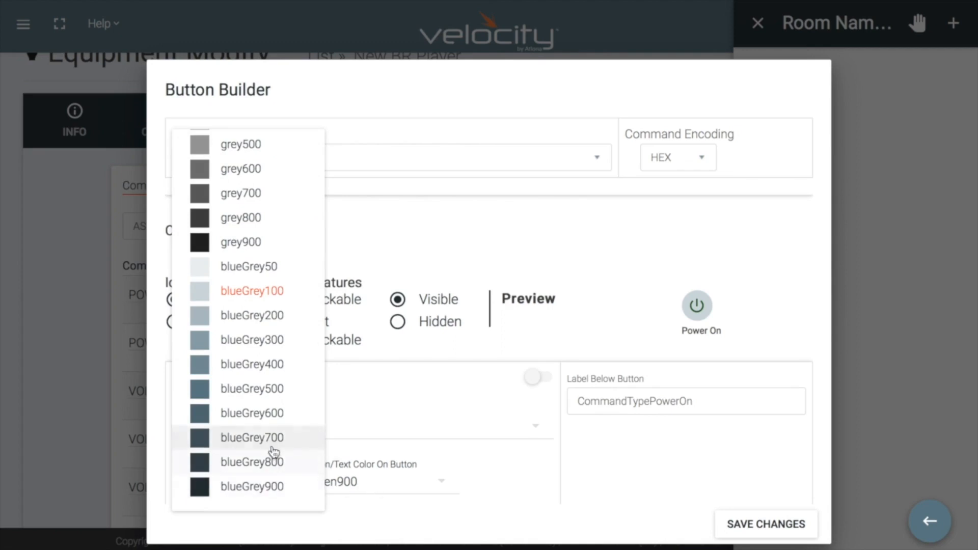
scroll(273, 453, up, 20)
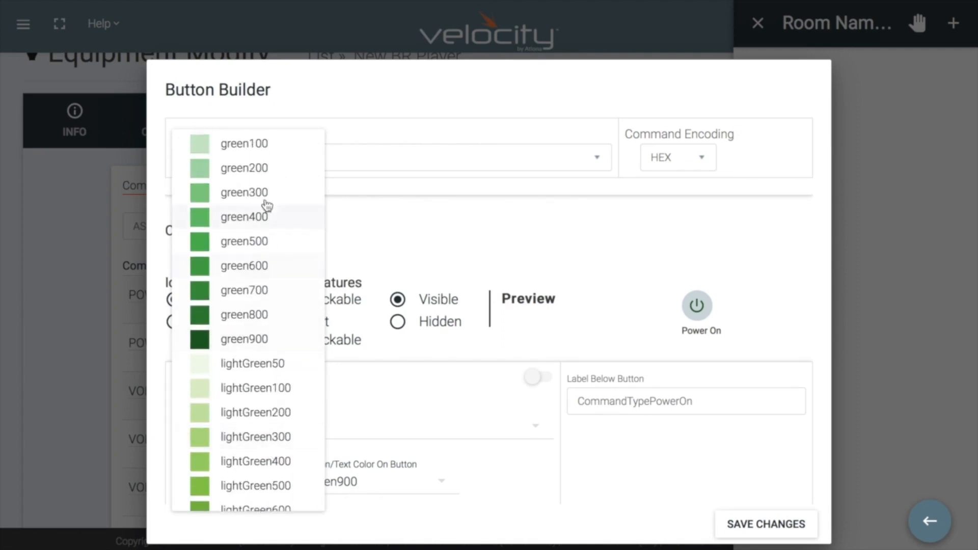
click(256, 169)
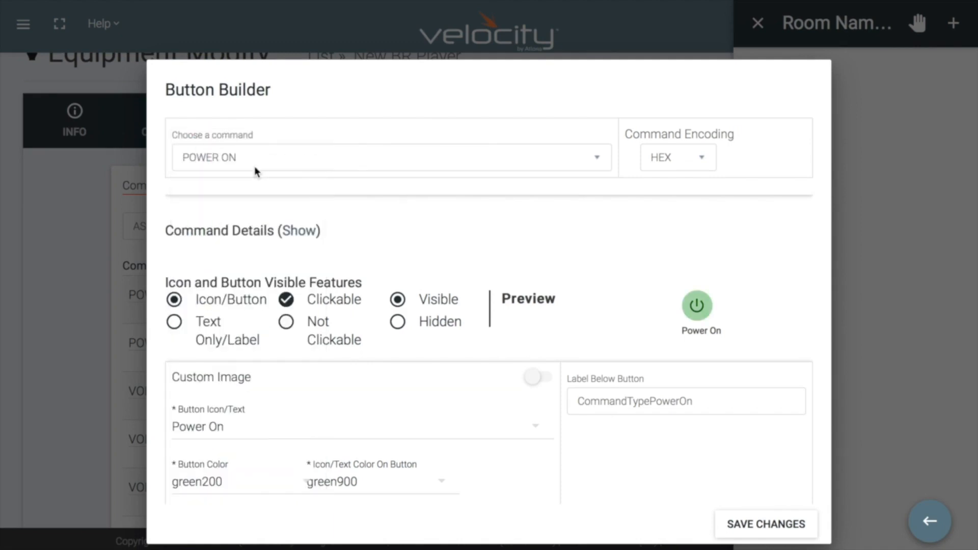
click(381, 486)
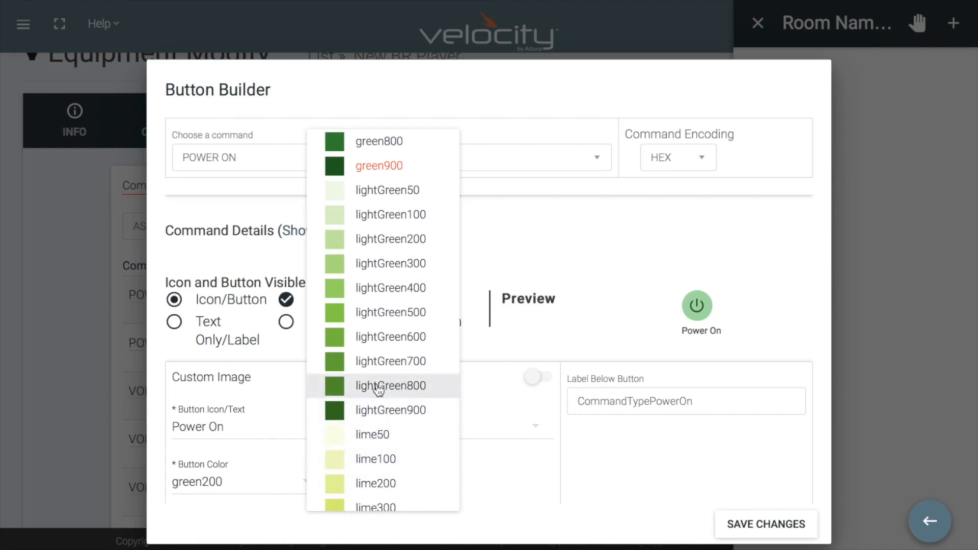
click(377, 411)
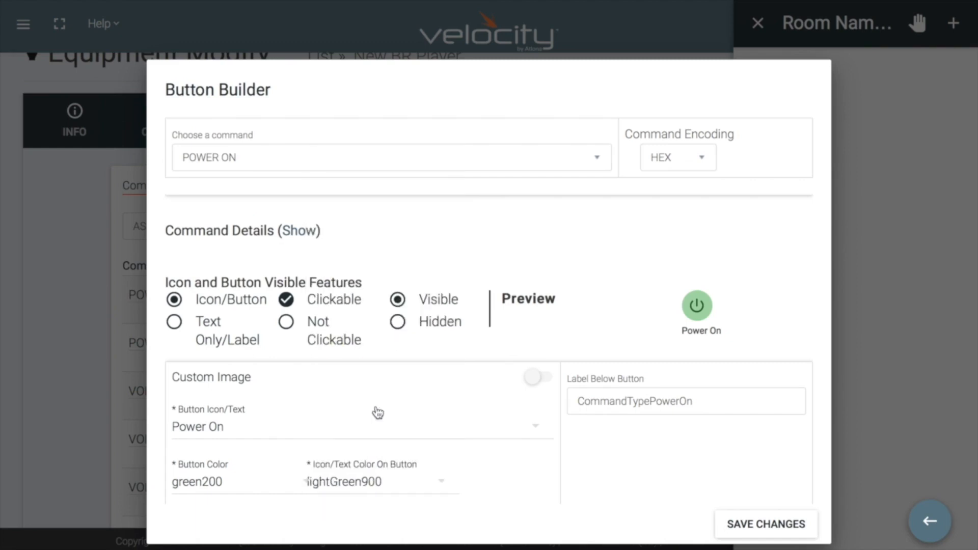
Try the Not Clickable and Hidden options for the button, returning it to Clickable and Visible.
click(286, 323)
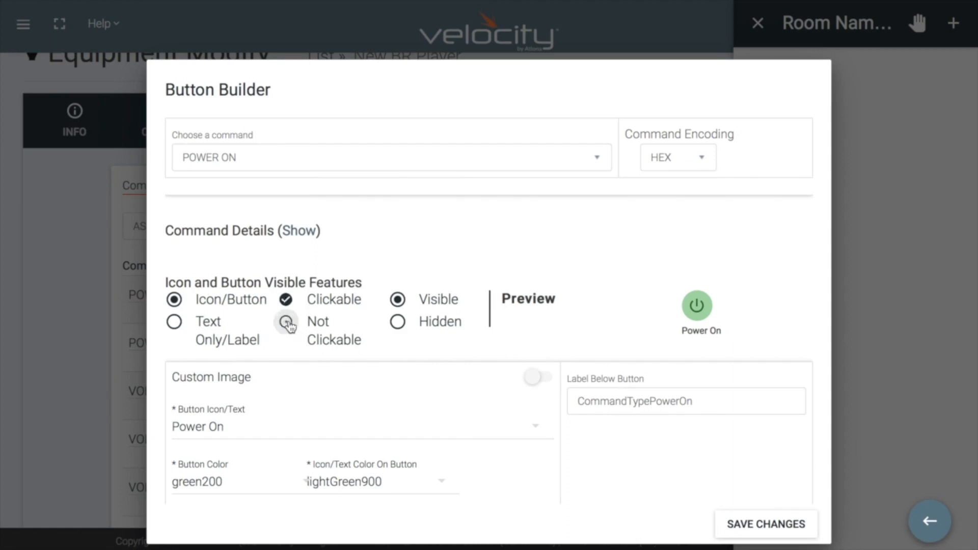
click(286, 299)
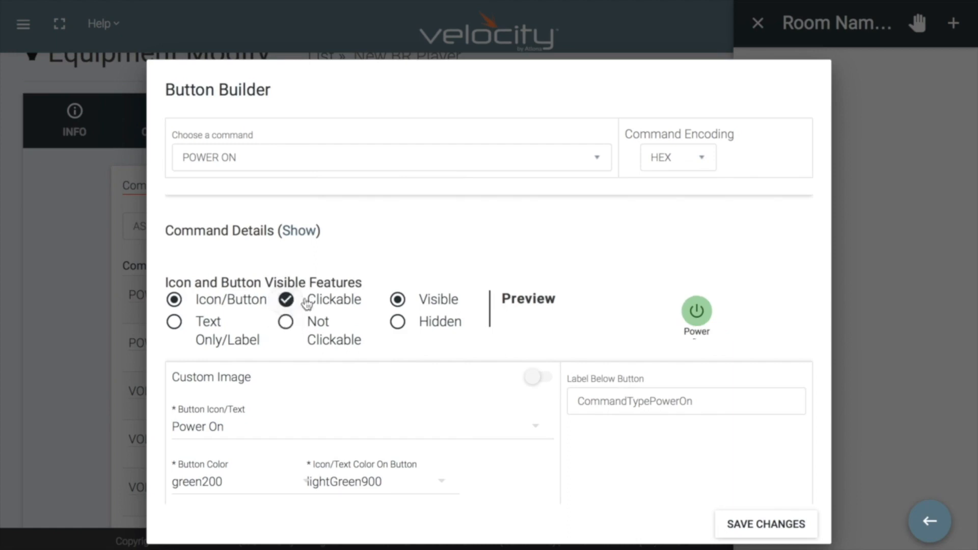
click(398, 322)
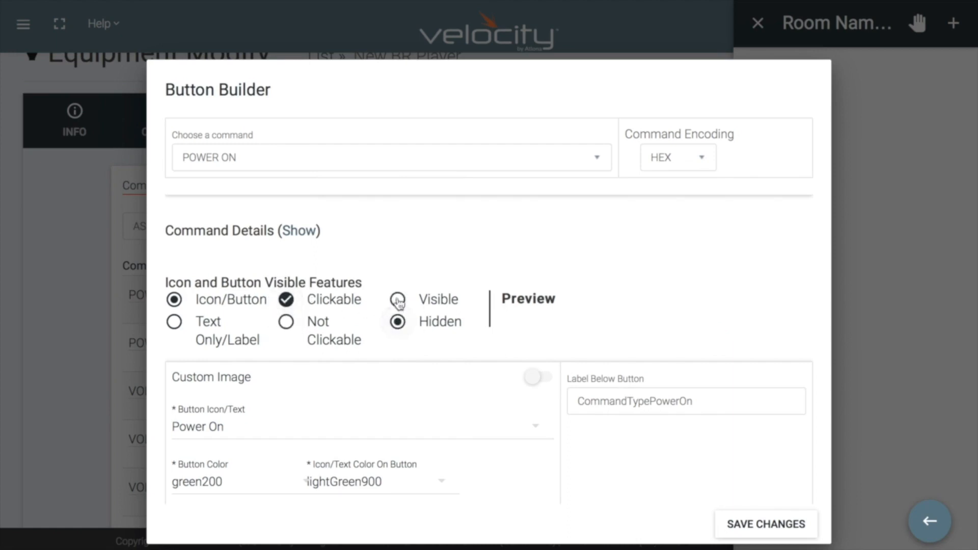
click(398, 301)
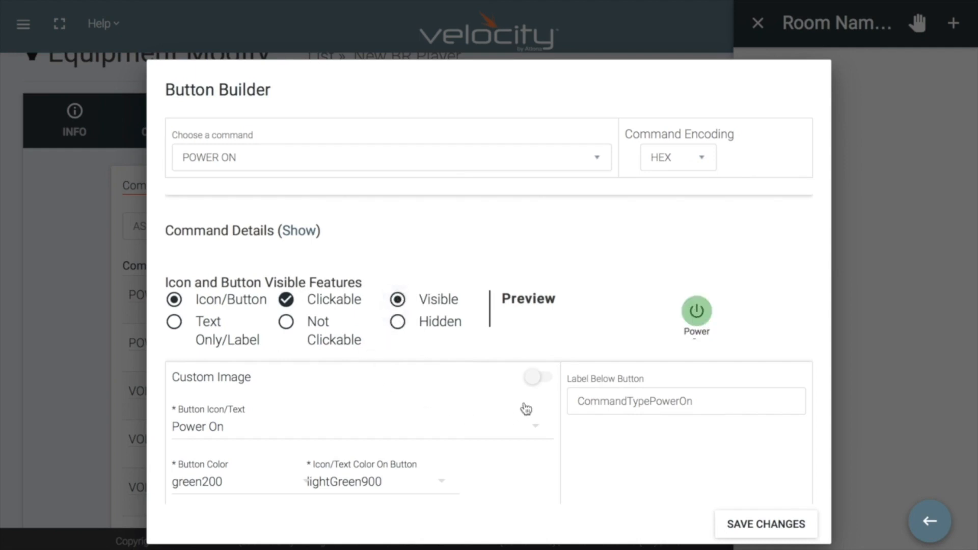
Try a custom image with the round button shape off and on, and turn the custom image off again.
click(537, 380)
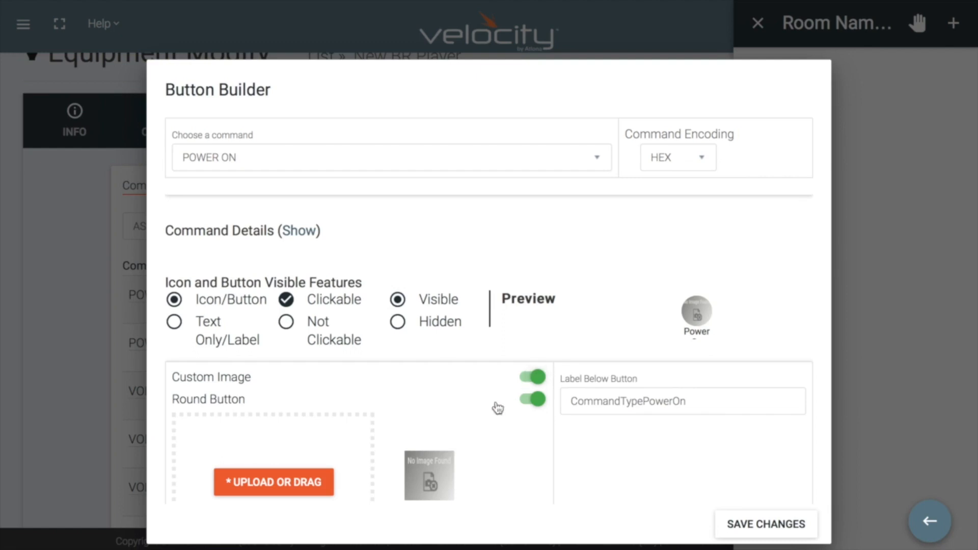
click(538, 400)
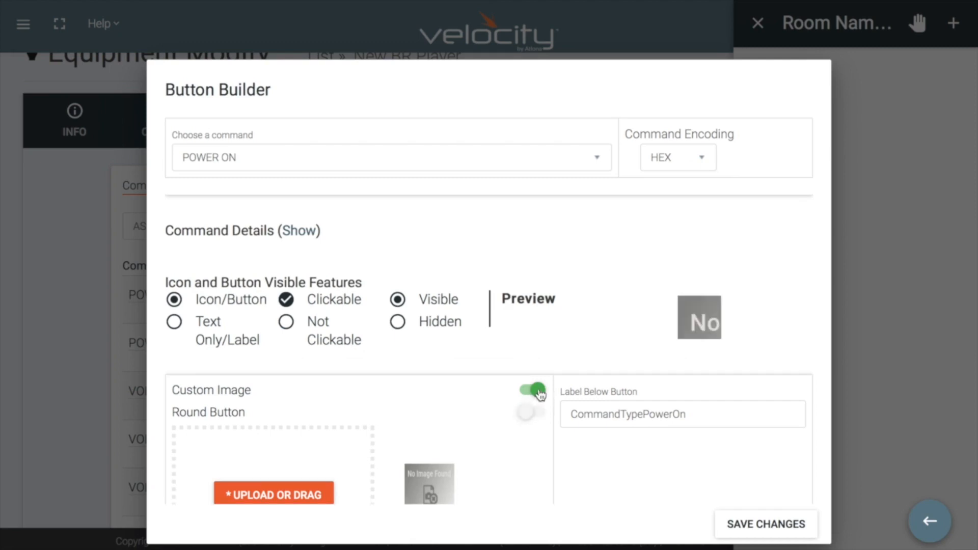
click(526, 411)
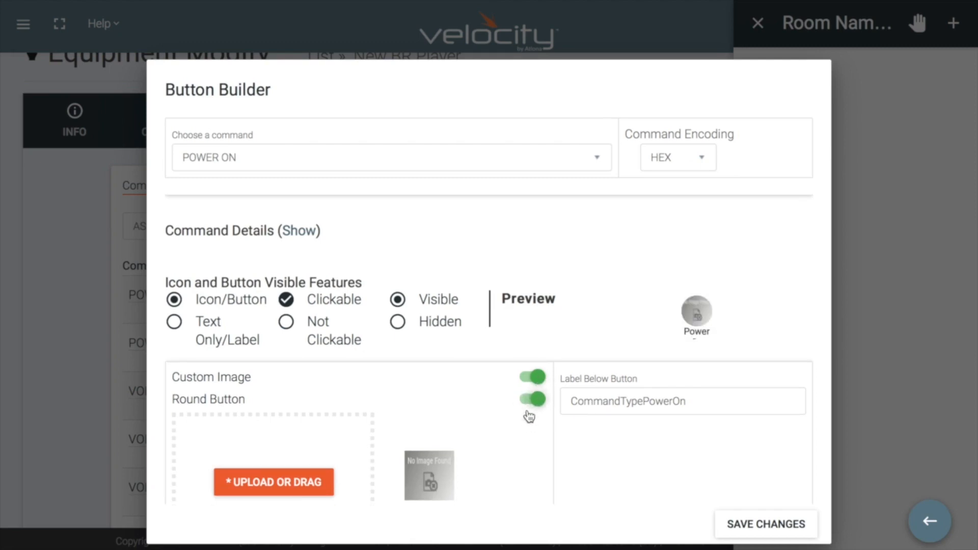
click(533, 378)
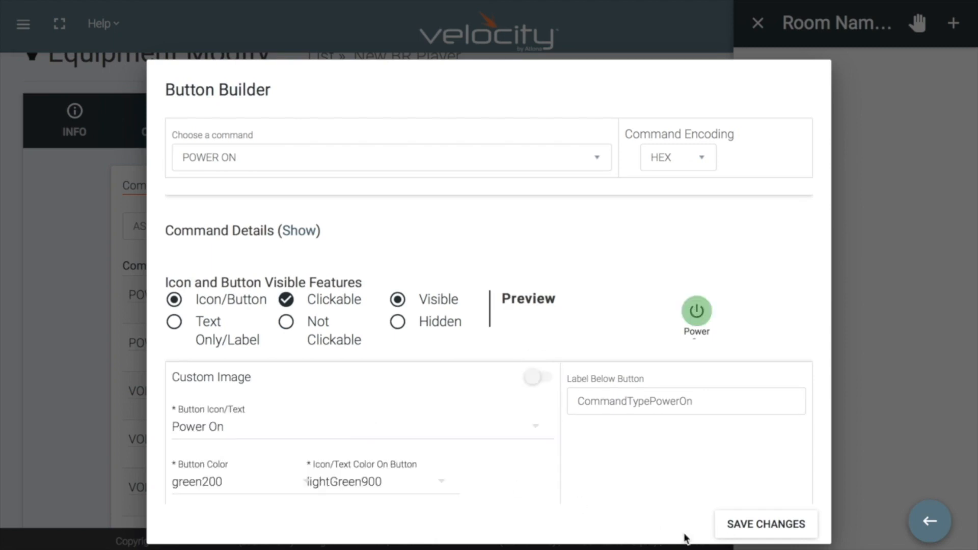
Save the Power On button to the video remote, finish the layout editing and close the remote.
click(759, 530)
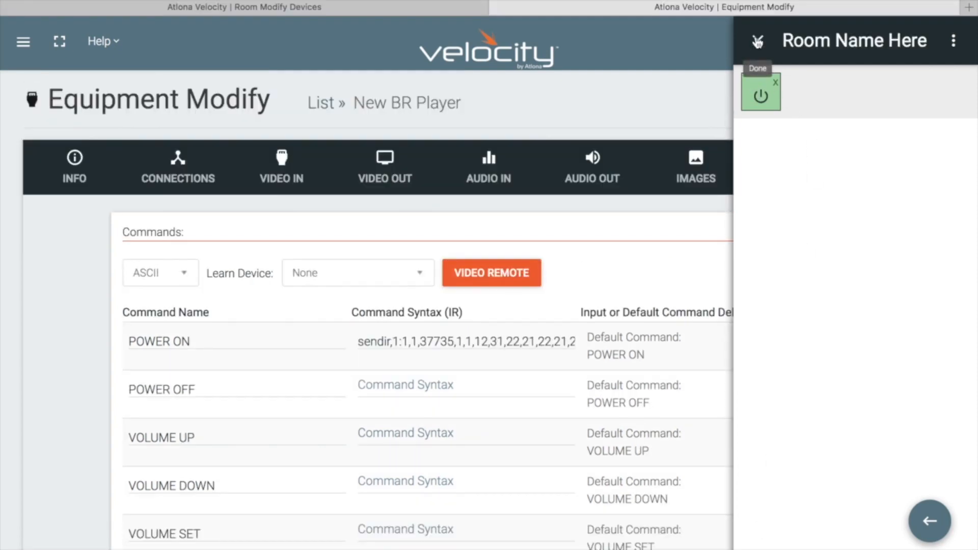
click(758, 42)
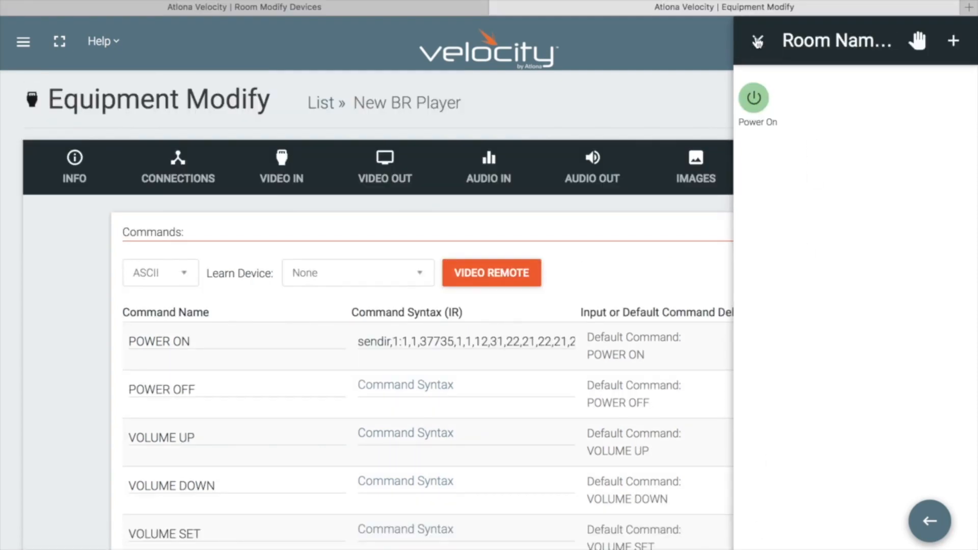
click(758, 42)
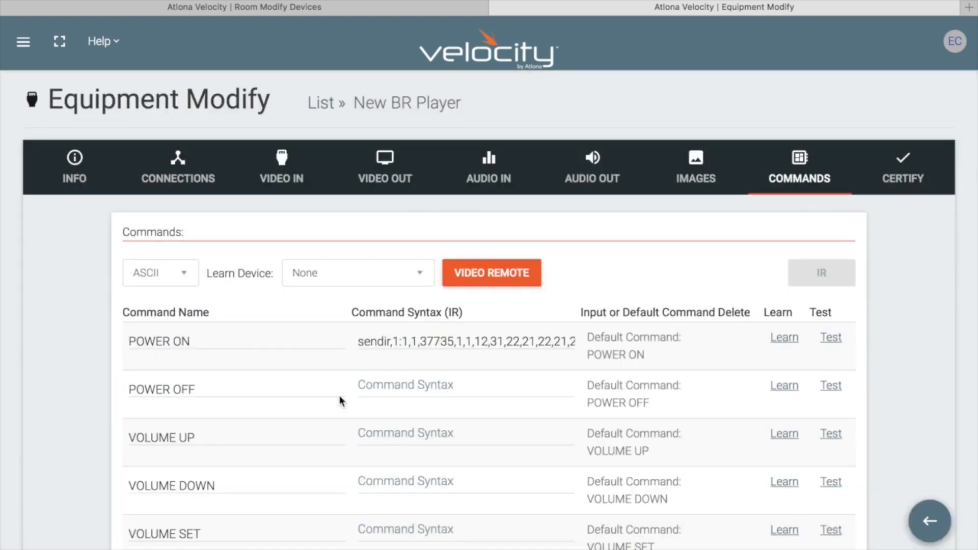
Open the room's New BR Player configuration and save its HDMI output connection to HDMI 5 of the AT-UHD-SW-5000ED.
scroll(340, 401, down, 8)
click(225, 435)
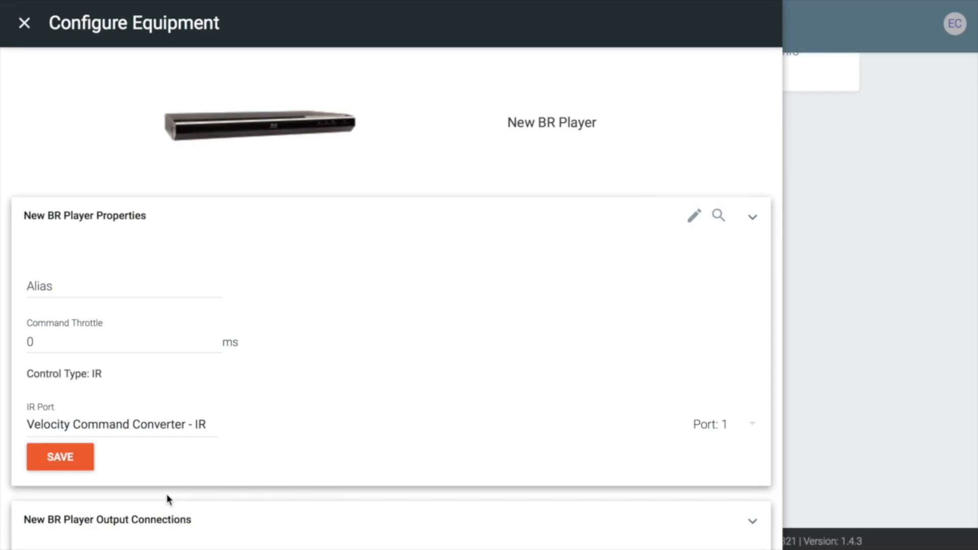
scroll(168, 499, down, 8)
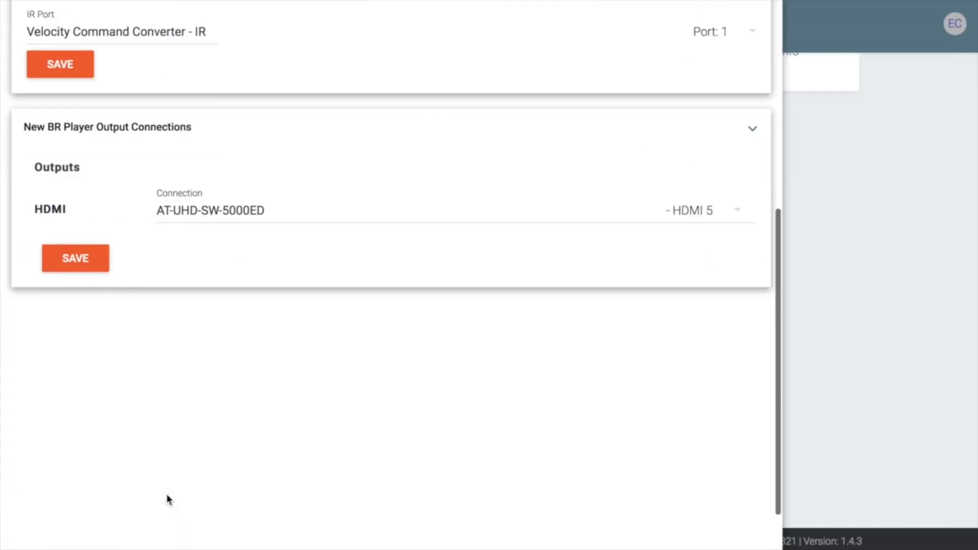
click(82, 257)
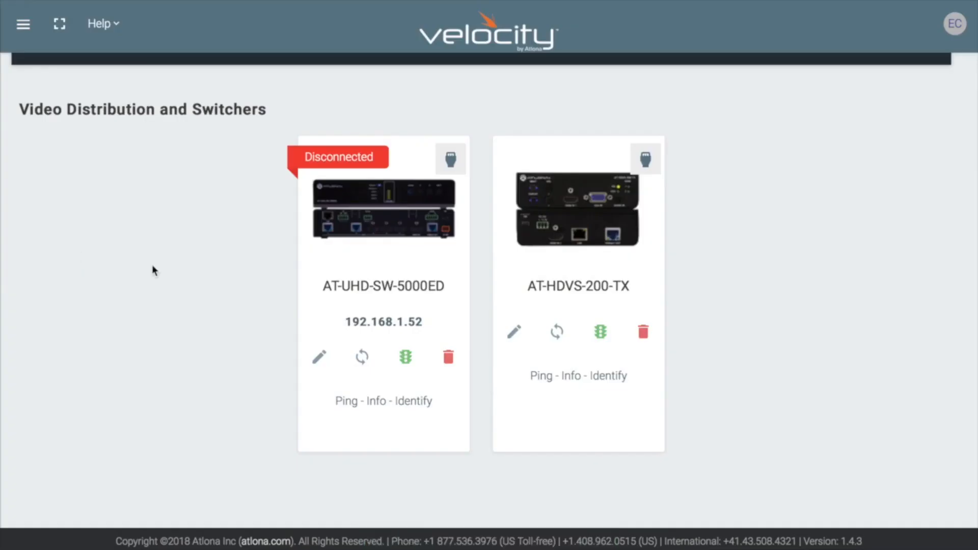
Launch the control interface for Conference Room 1 and start the room.
scroll(153, 267, up, 2)
click(36, 150)
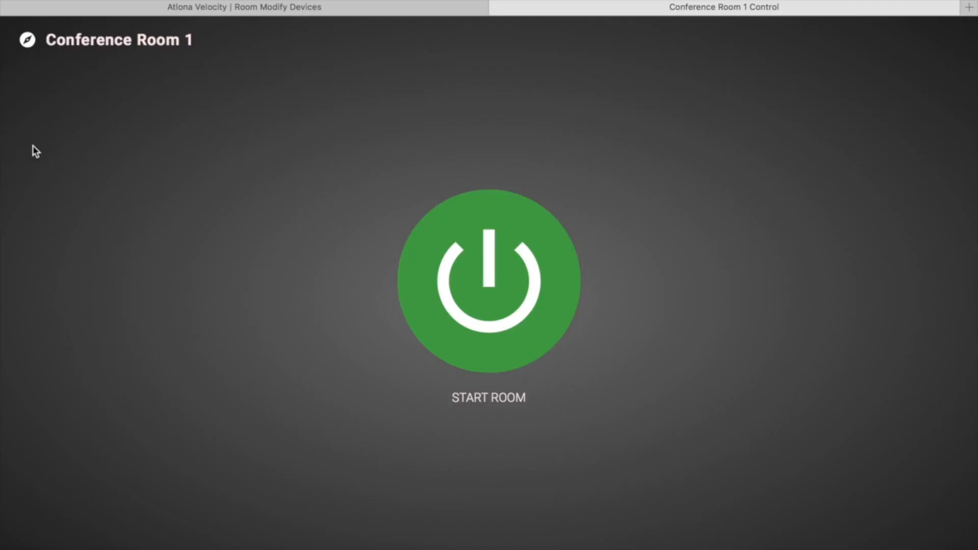
click(448, 277)
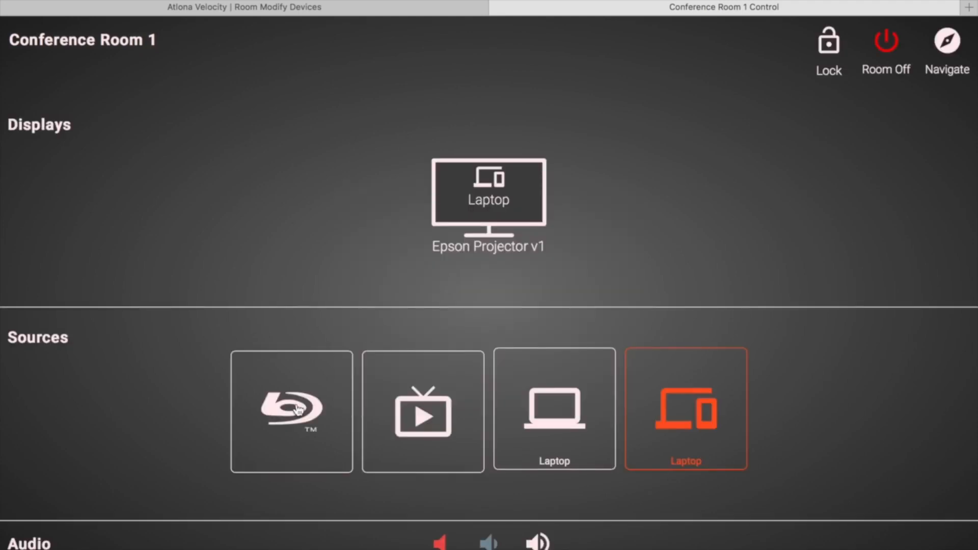
In the AT-UHD-SW-5000ED input connections, show the screen button for HDMI 5, give it the alias NEW and save.
click(355, 13)
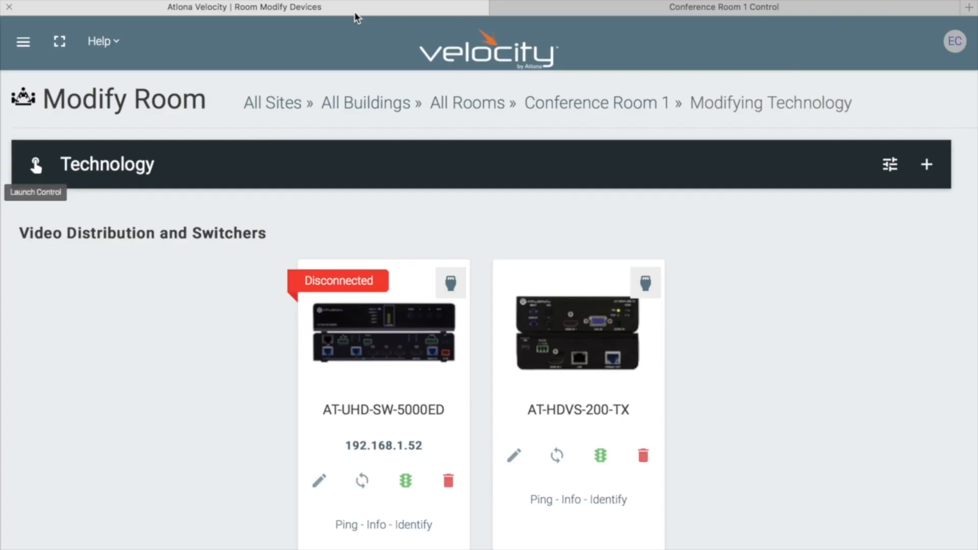
click(319, 482)
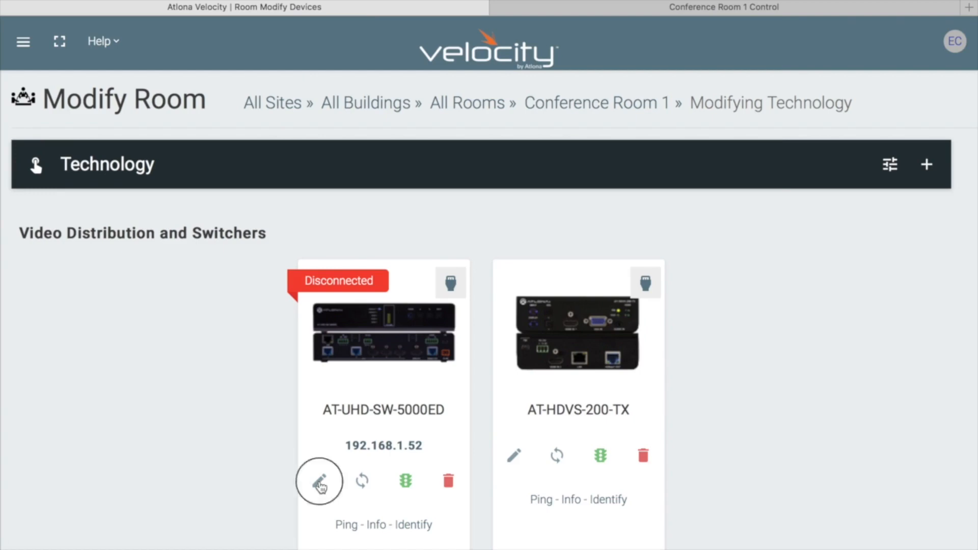
scroll(321, 487, down, 10)
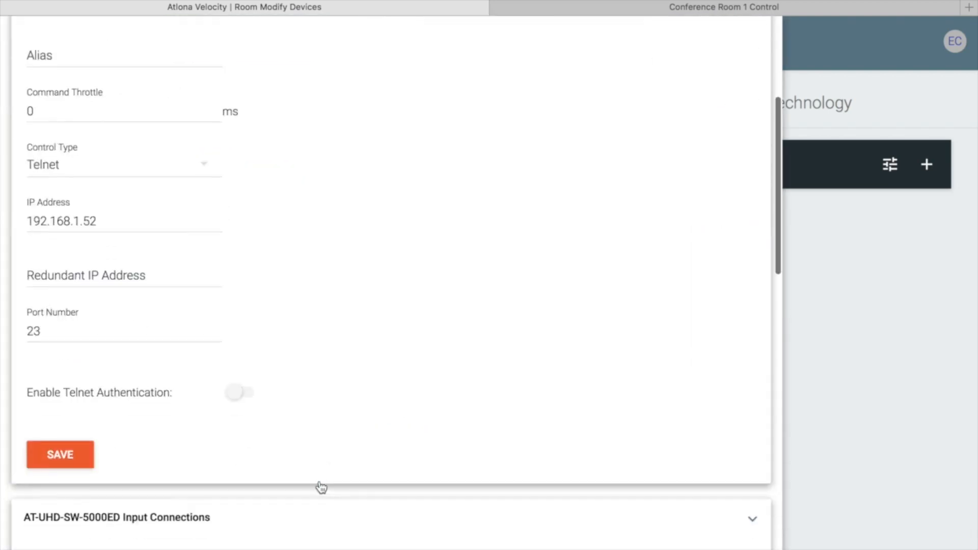
scroll(321, 487, down, 2)
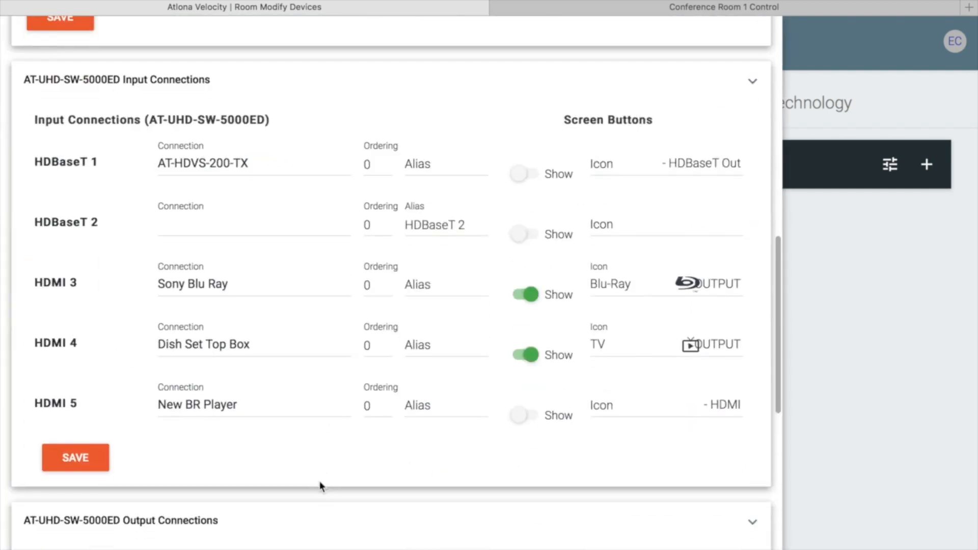
click(529, 415)
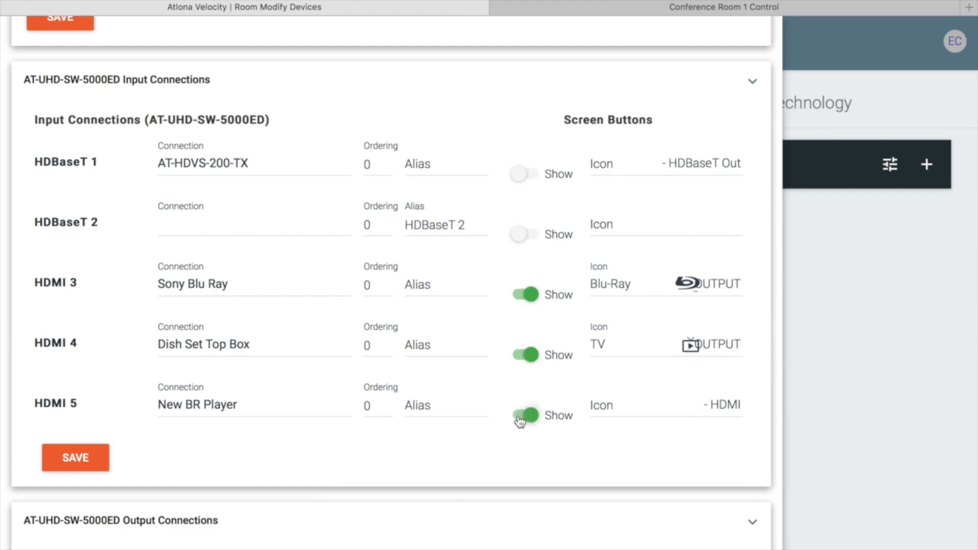
click(447, 402)
text(NEW)
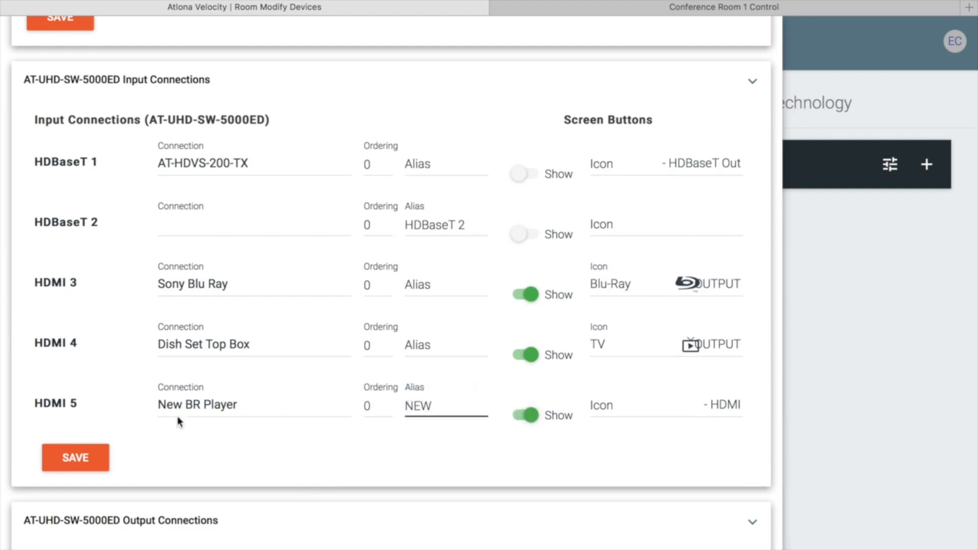
click(71, 460)
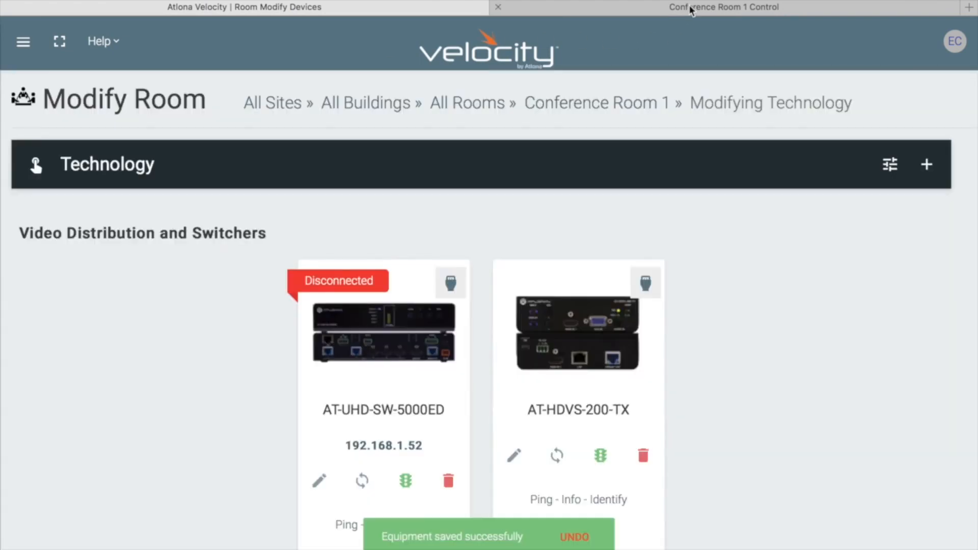
Return to the Conference Room 1 control, select the NEW source for the projector and open its remote.
click(690, 8)
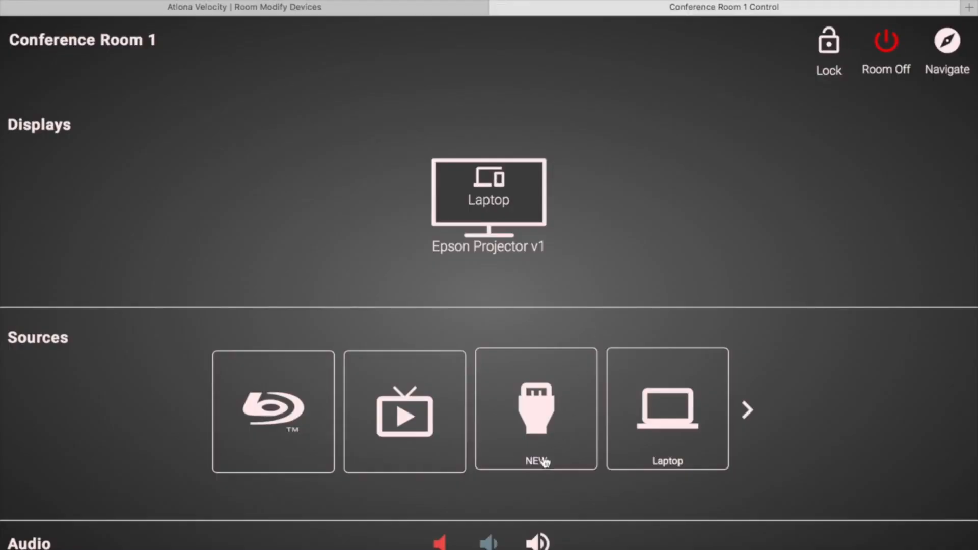
click(524, 399)
click(533, 419)
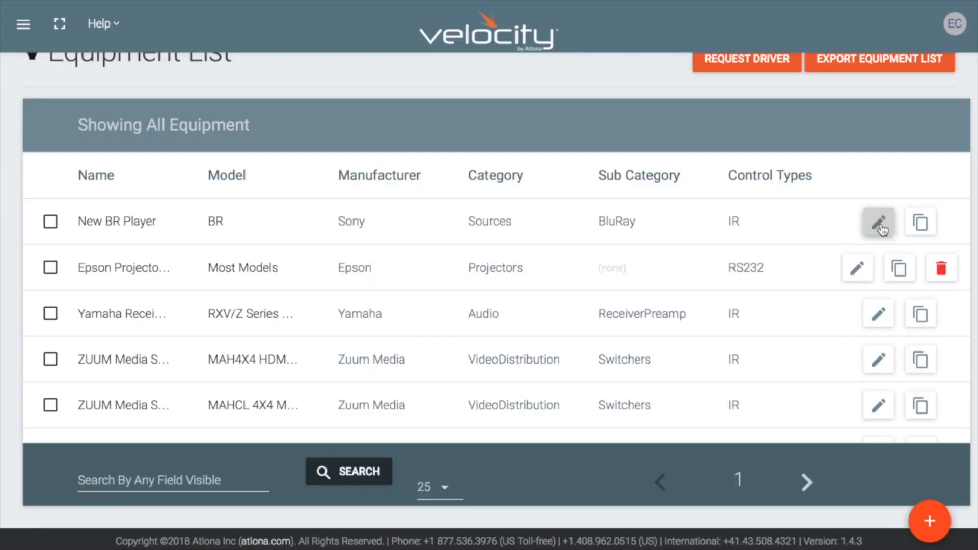
click(877, 224)
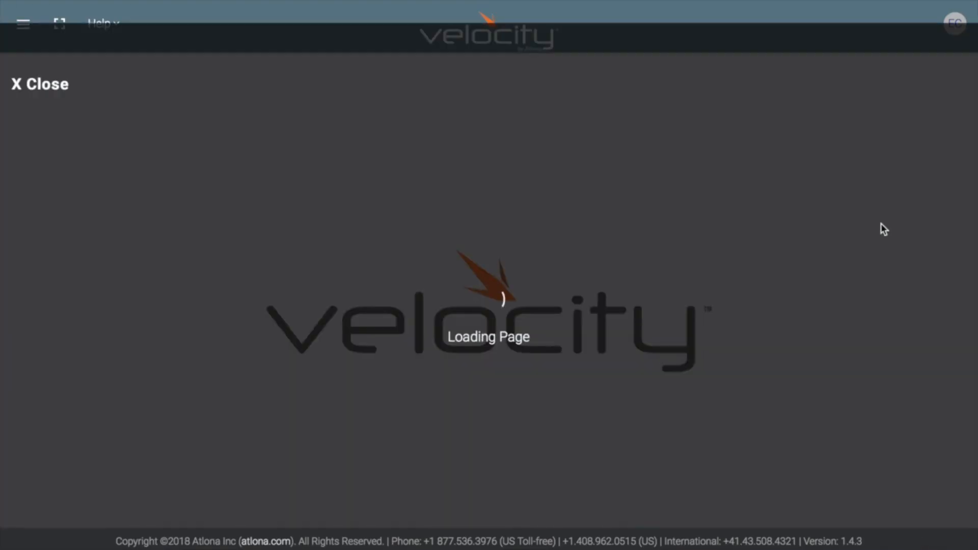
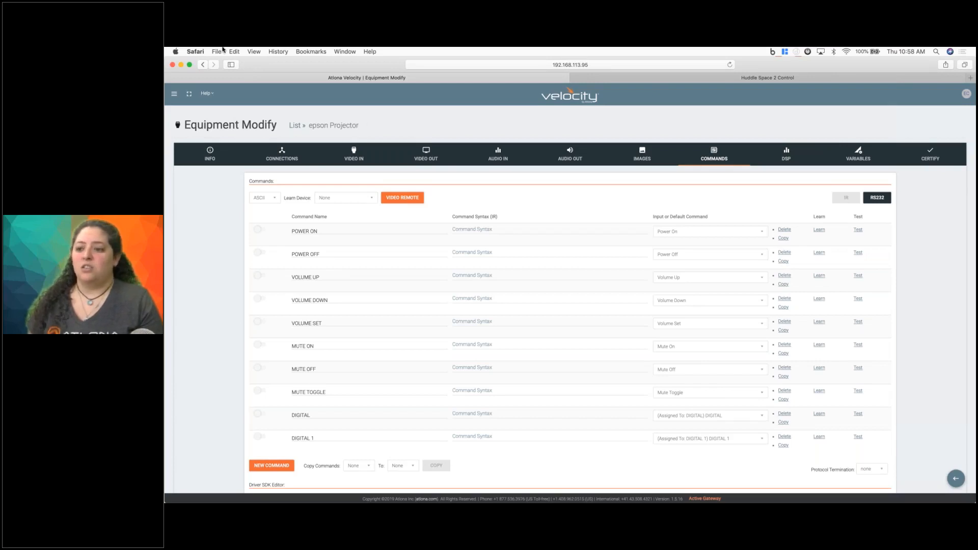
Check the equipment list, and open the Huddle Space 2 room under Atlona's Cafe USA building for modification.
mouse_move(165, 222)
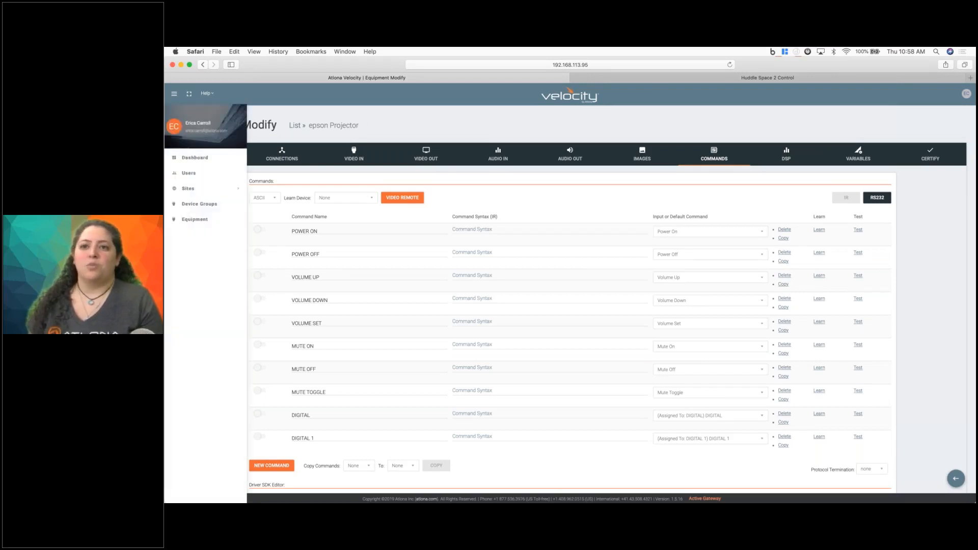
click(197, 221)
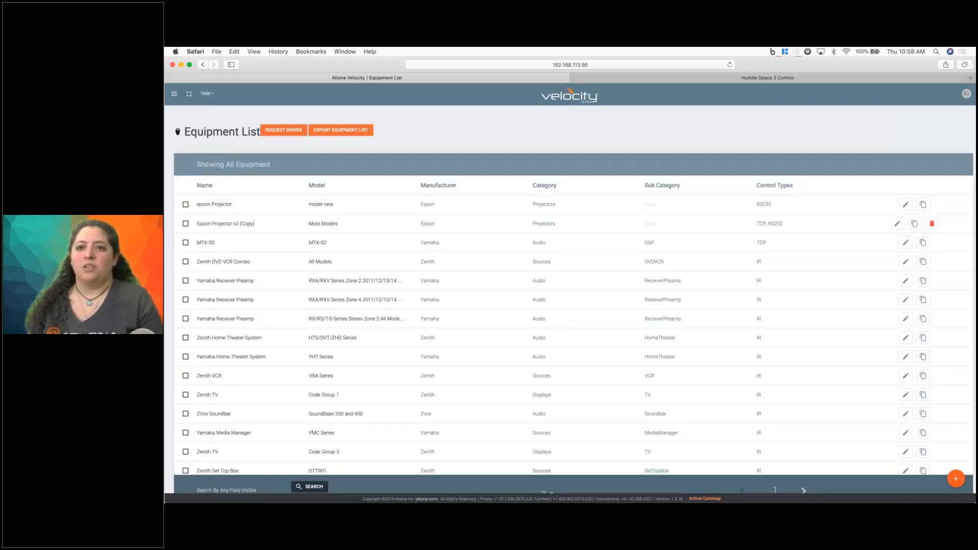
mouse_move(165, 219)
click(188, 189)
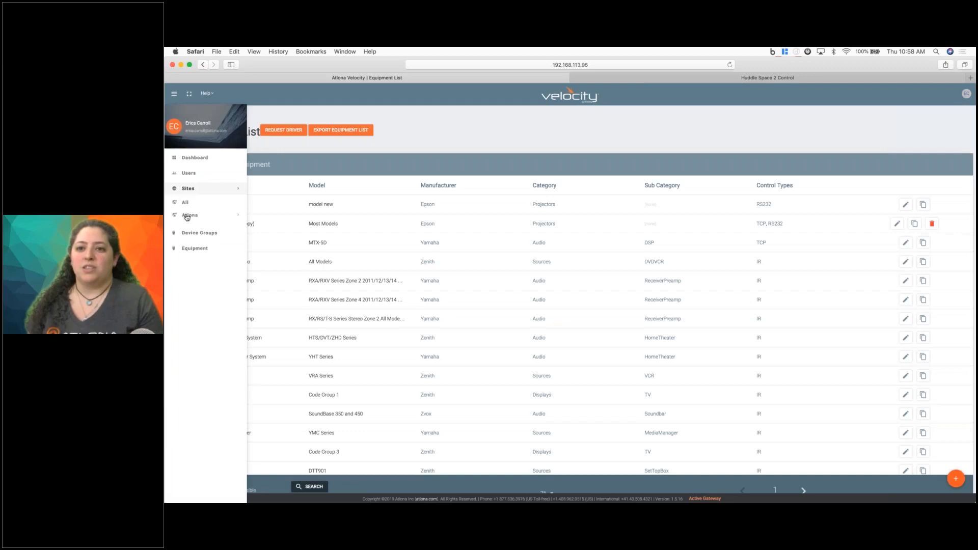
click(187, 216)
click(192, 228)
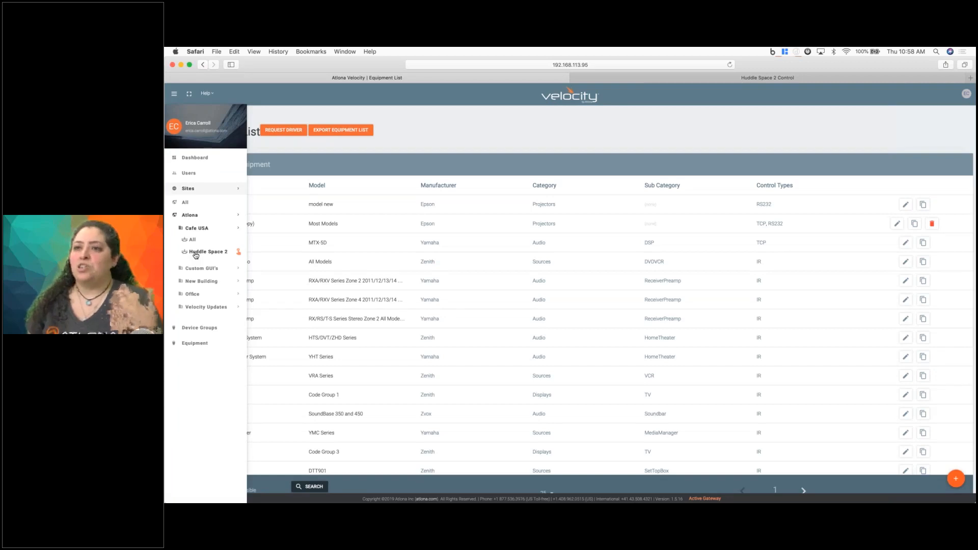
click(196, 252)
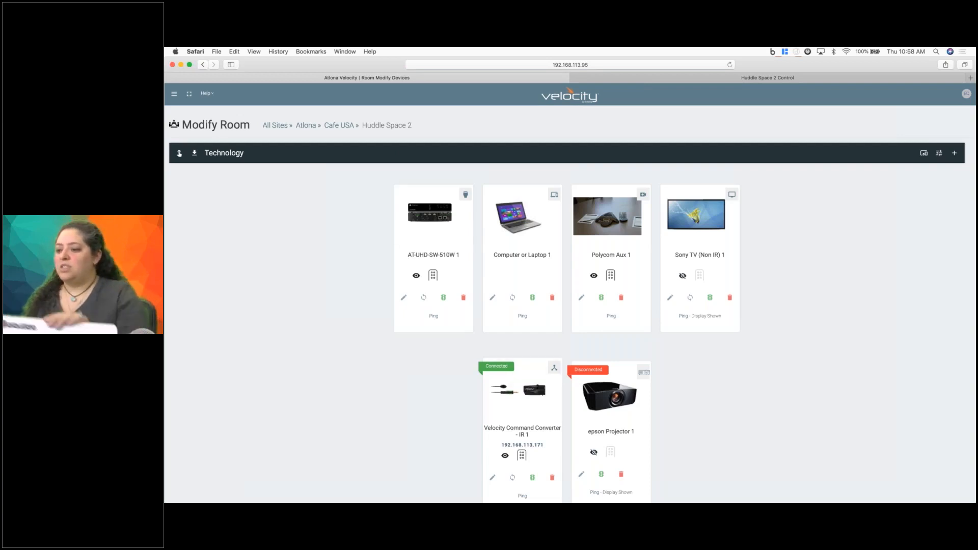
Open the log of Velocity Command Converter - IR 1, and look over the Huddle Space 2 control page and device list.
click(532, 478)
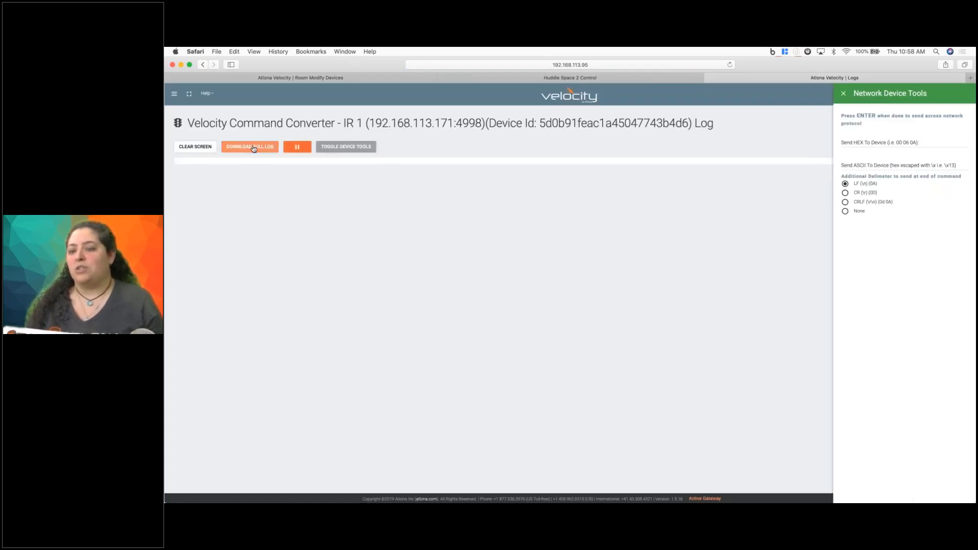
click(530, 76)
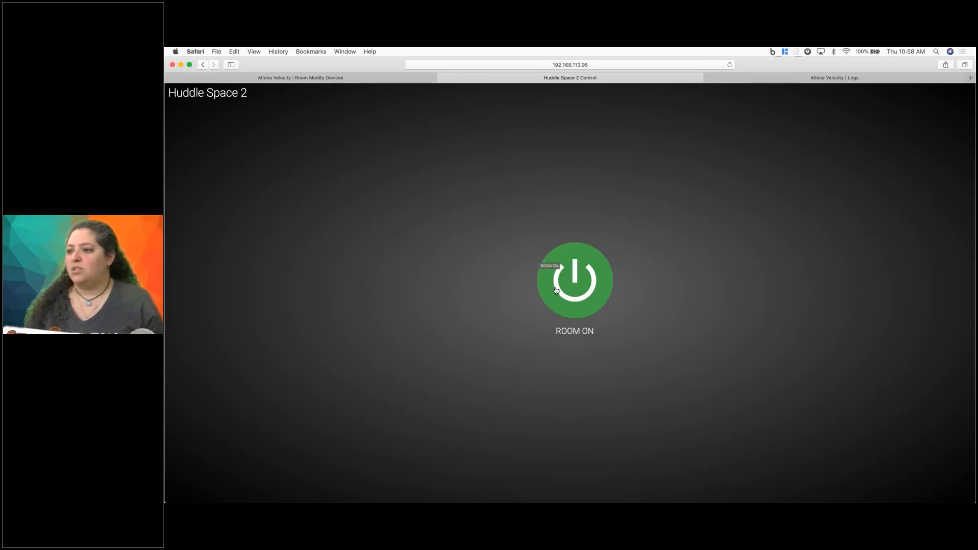
click(327, 78)
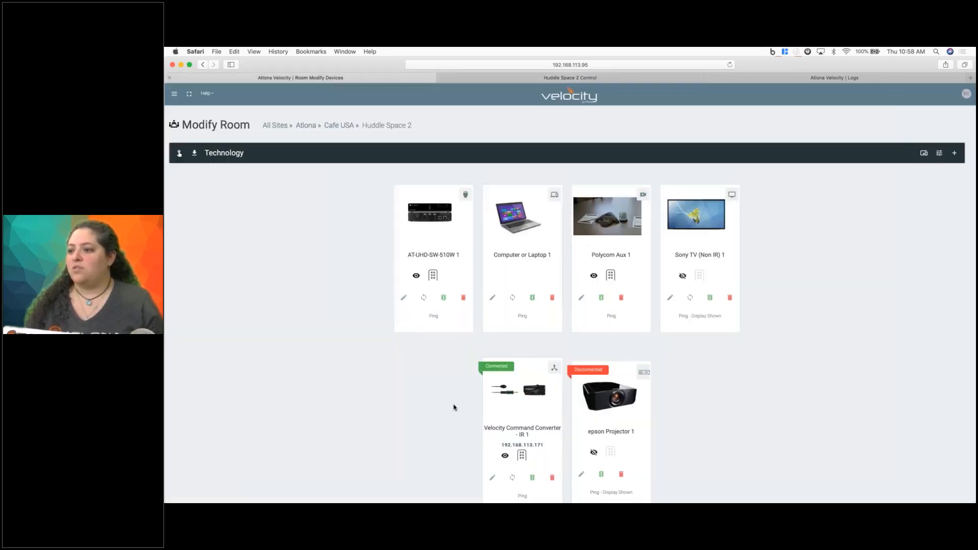
scroll(463, 415, down, 2)
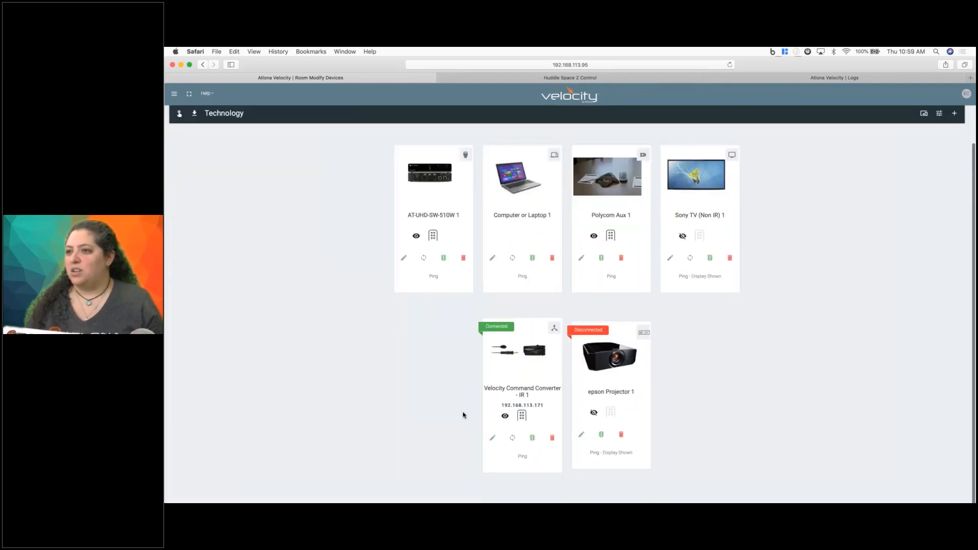
scroll(463, 415, up, 1)
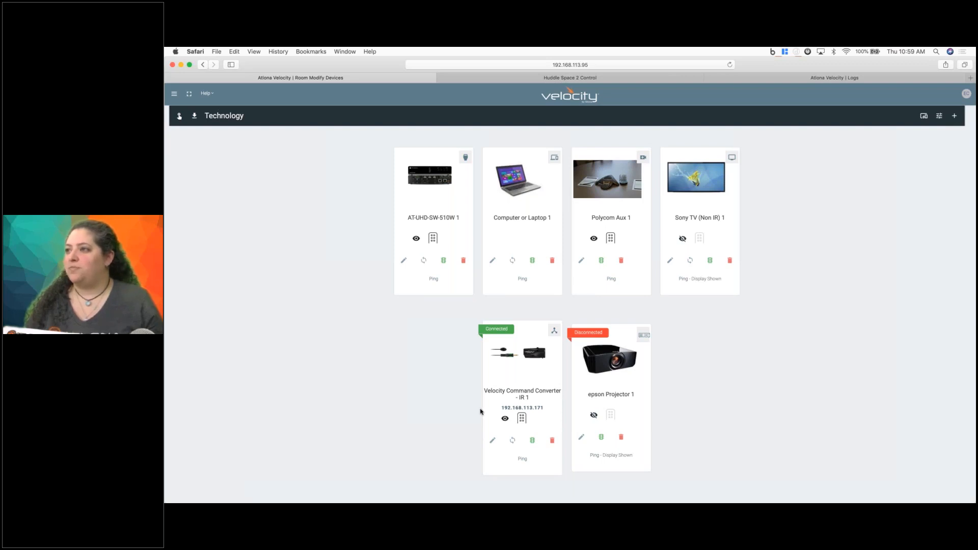
Close the network device tools in the IR command converter's log and open the overall Velocity log.
click(811, 79)
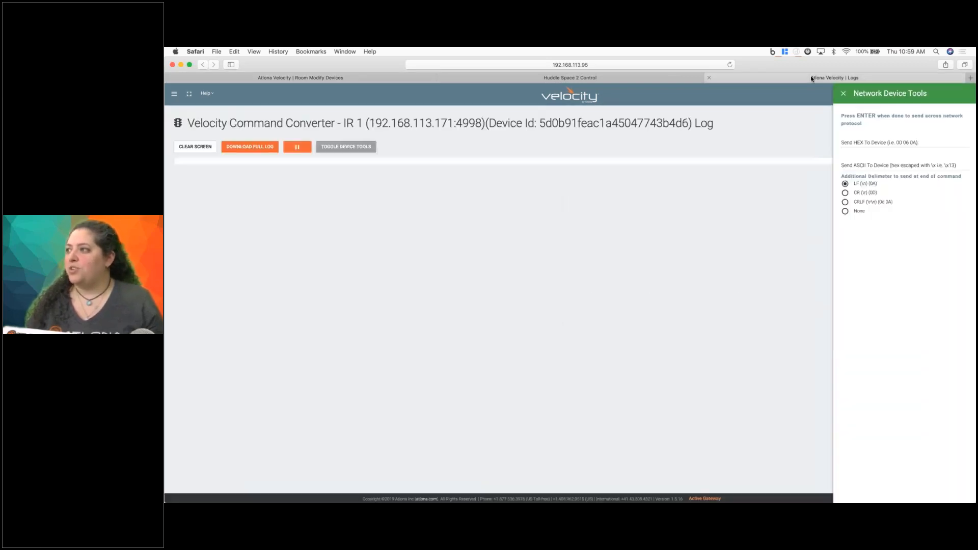
click(843, 94)
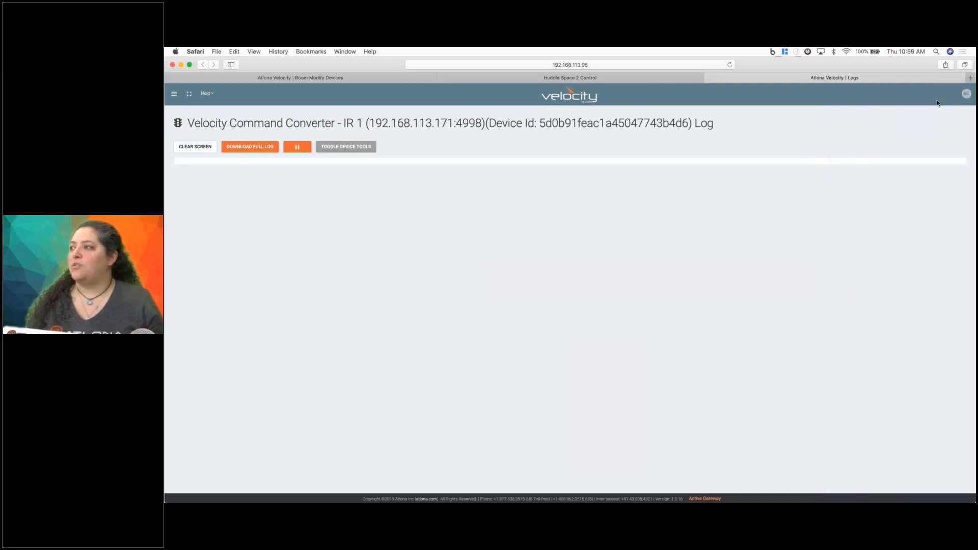
click(968, 97)
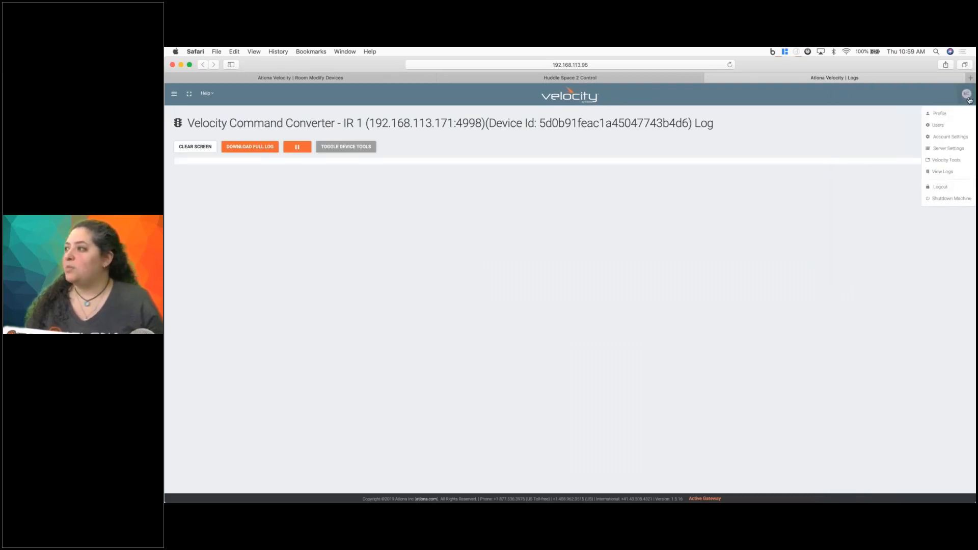
click(939, 173)
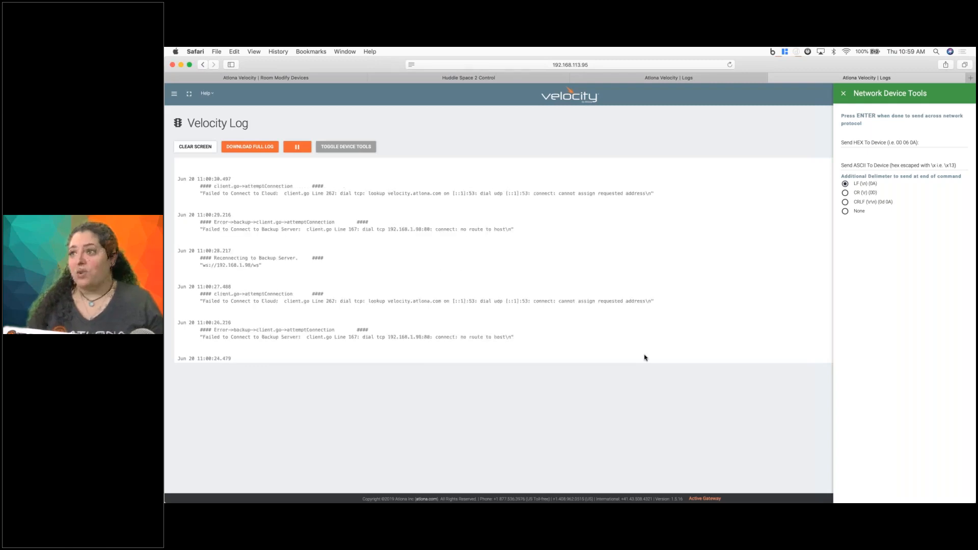
Open the technology page of the Video Wall room in the Velocity Updates building of the Atlona site.
click(174, 94)
click(184, 187)
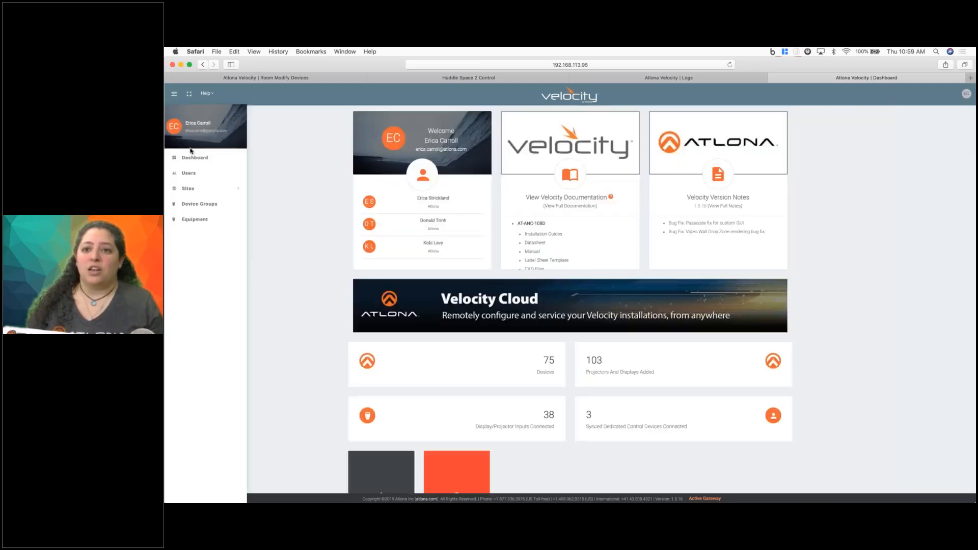
click(187, 188)
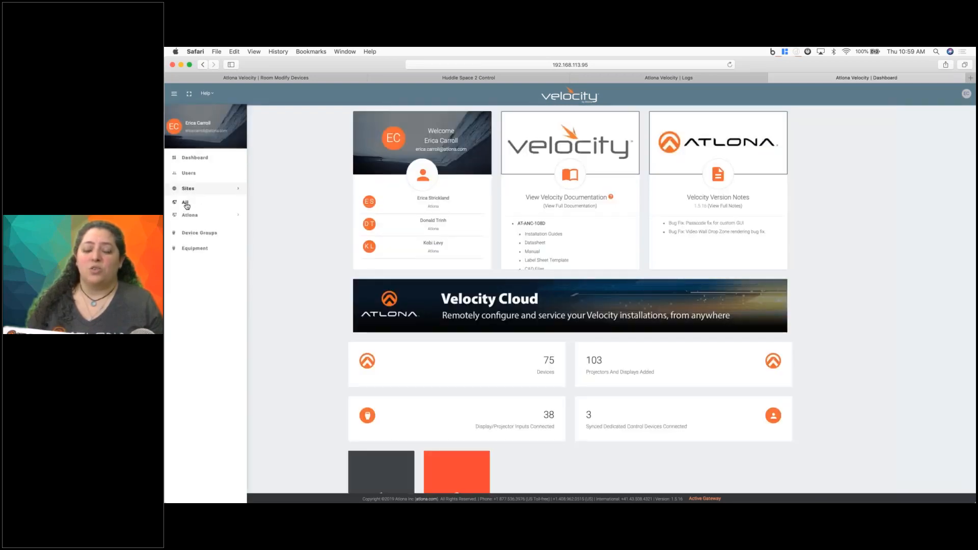
click(185, 203)
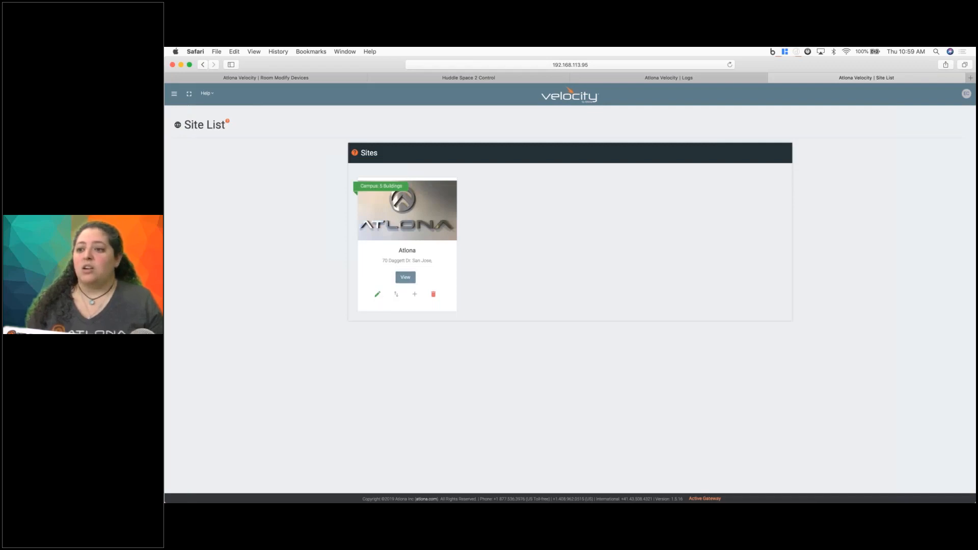
click(406, 277)
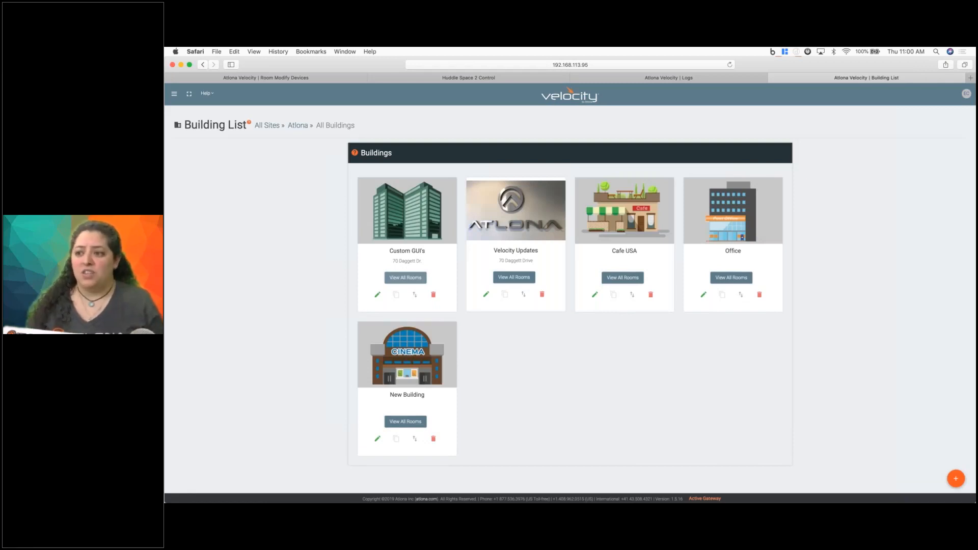
click(515, 278)
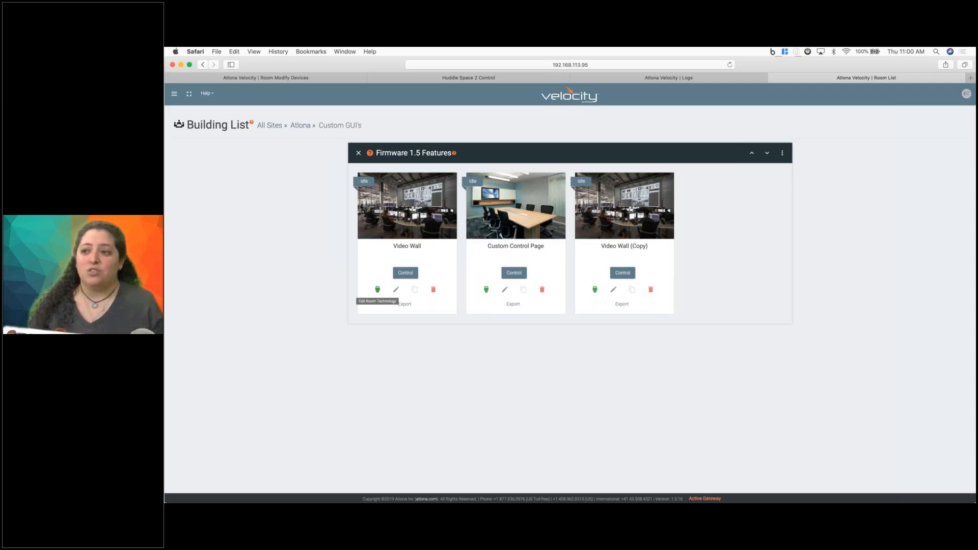
click(378, 289)
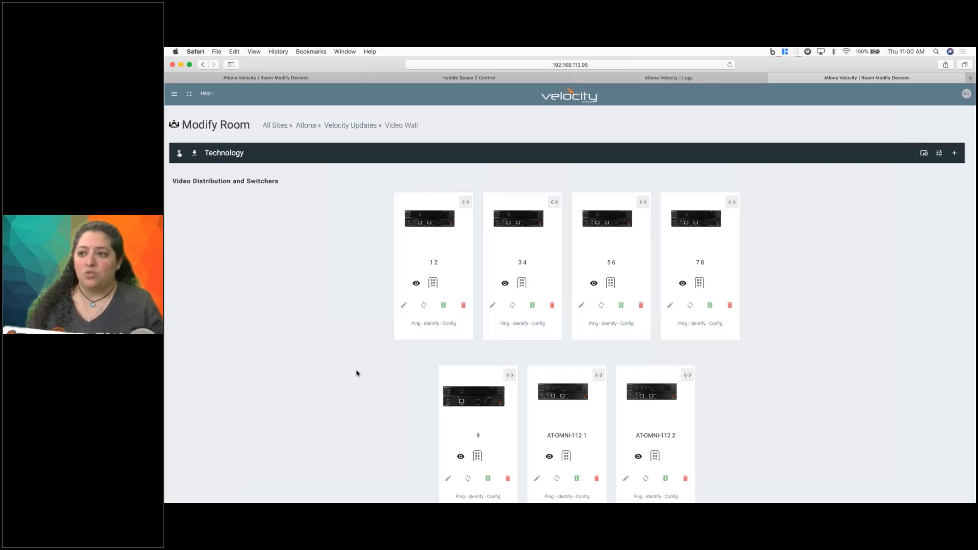
Review the Video Wall room's switchers, sources and other devices, and launch the room's control interface.
scroll(356, 373, down, 10)
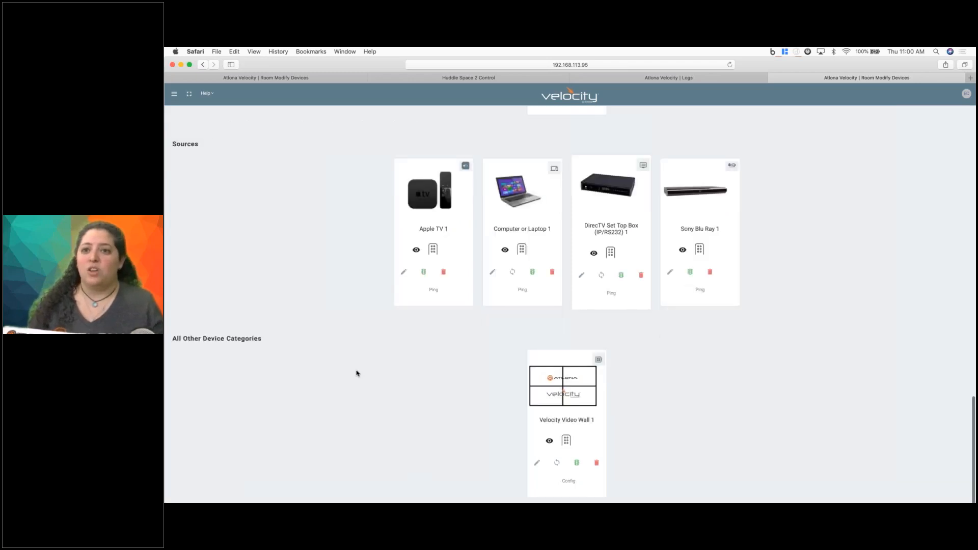
scroll(356, 374, up, 10)
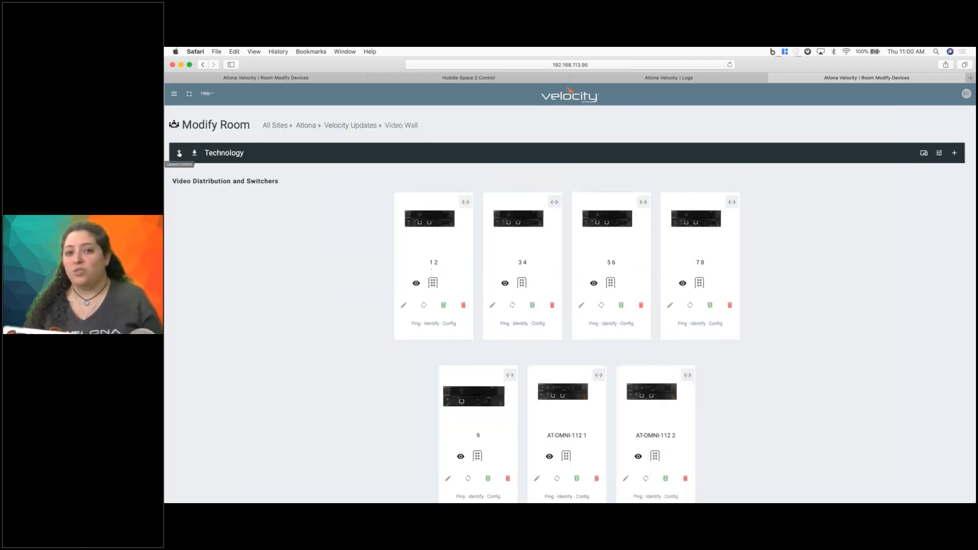
click(178, 154)
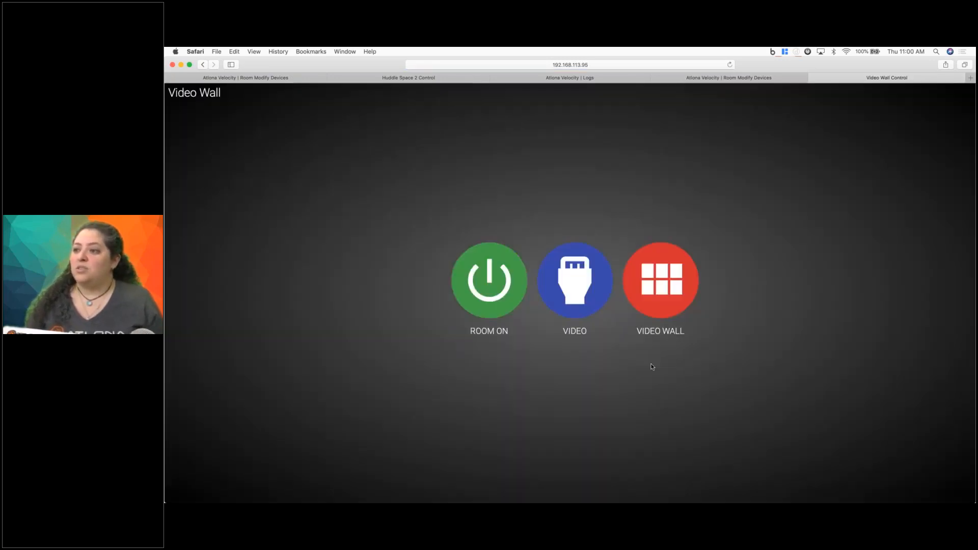
Return to the Huddle Space 2 room's device list.
click(279, 78)
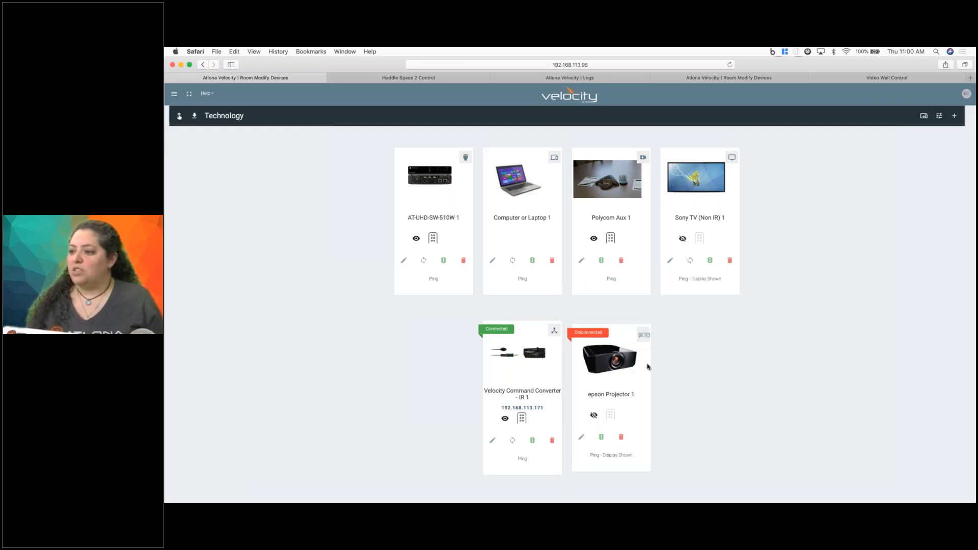
mouse_move(648, 366)
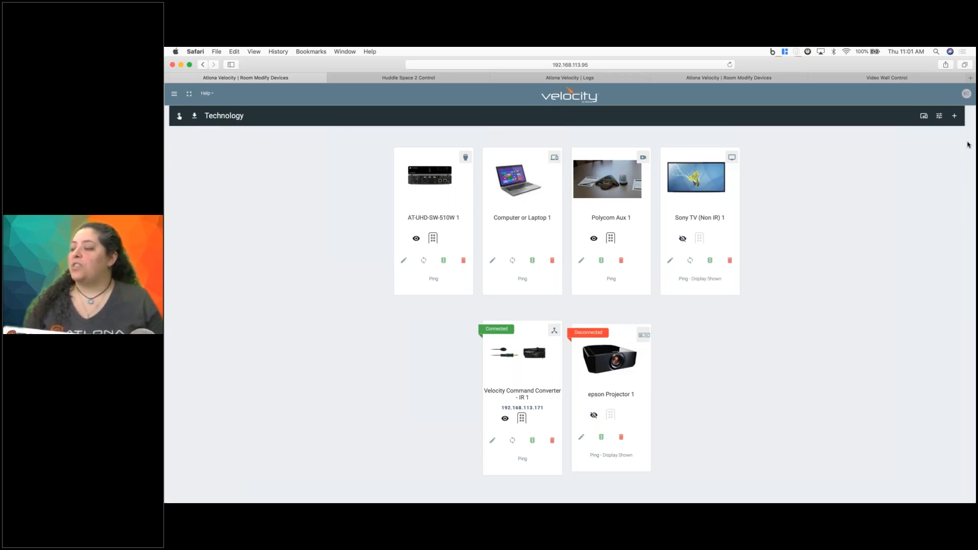
click(812, 215)
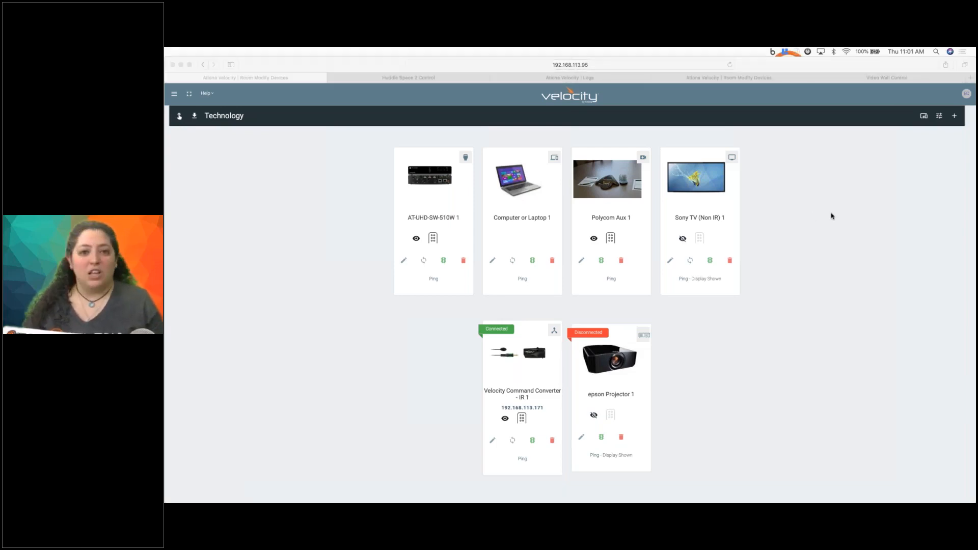